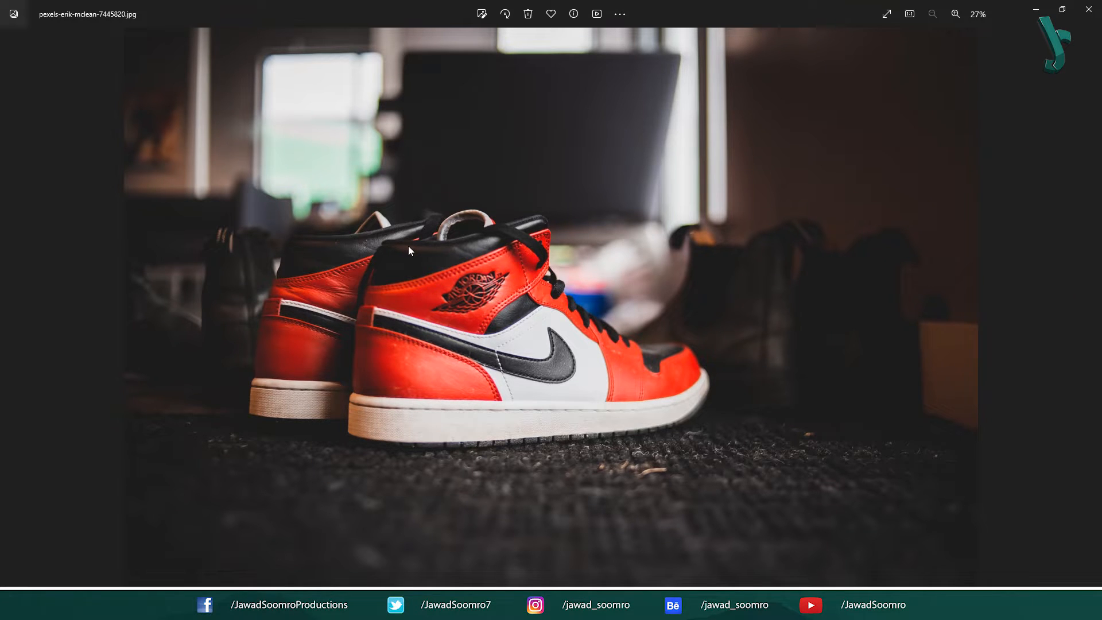
- Switch to the browser and look at the red sneakers photo and the "red shoe" search results on Pexels
click(341, 602)
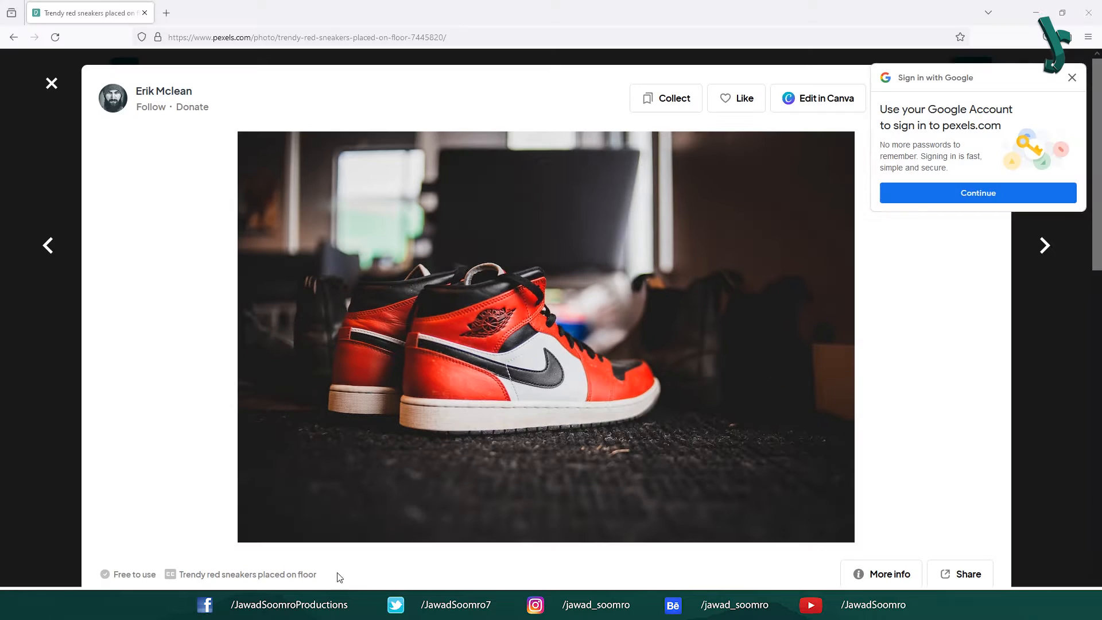
click(74, 366)
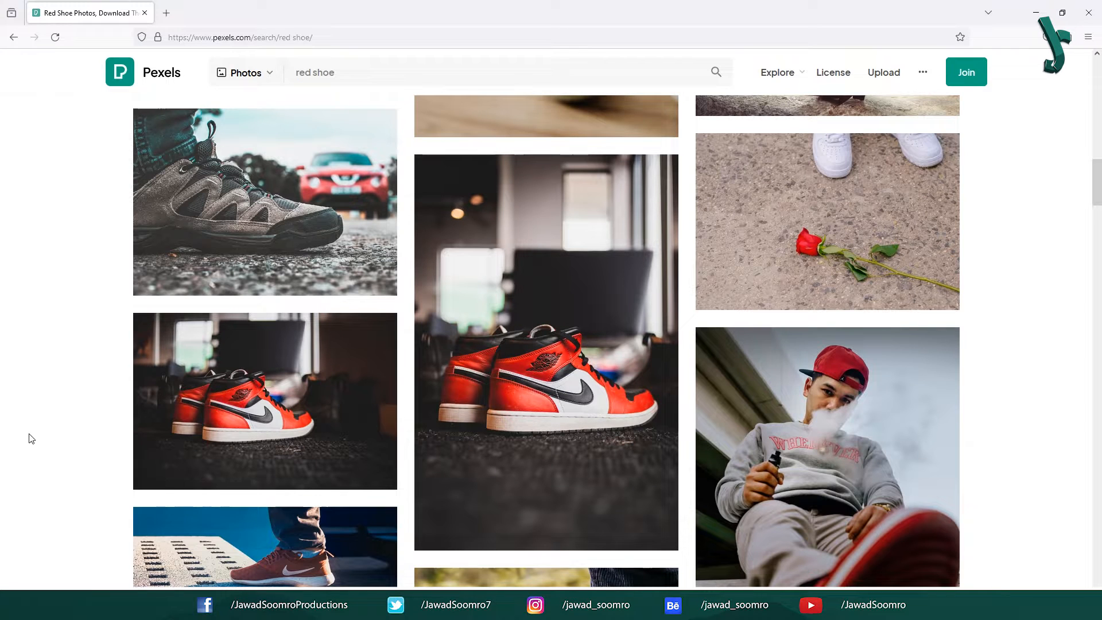
click(338, 422)
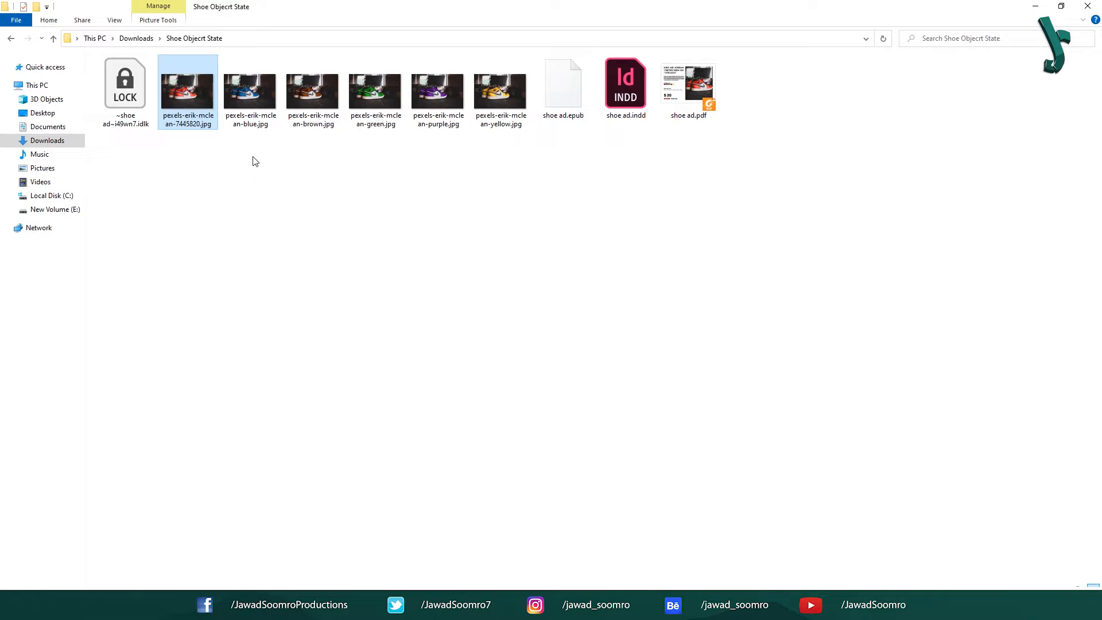
- Highlight the recoloured blue, brown, green, purple and yellow shoe images in the Shoe Objecrt State folder
drag(253, 158, 508, 86)
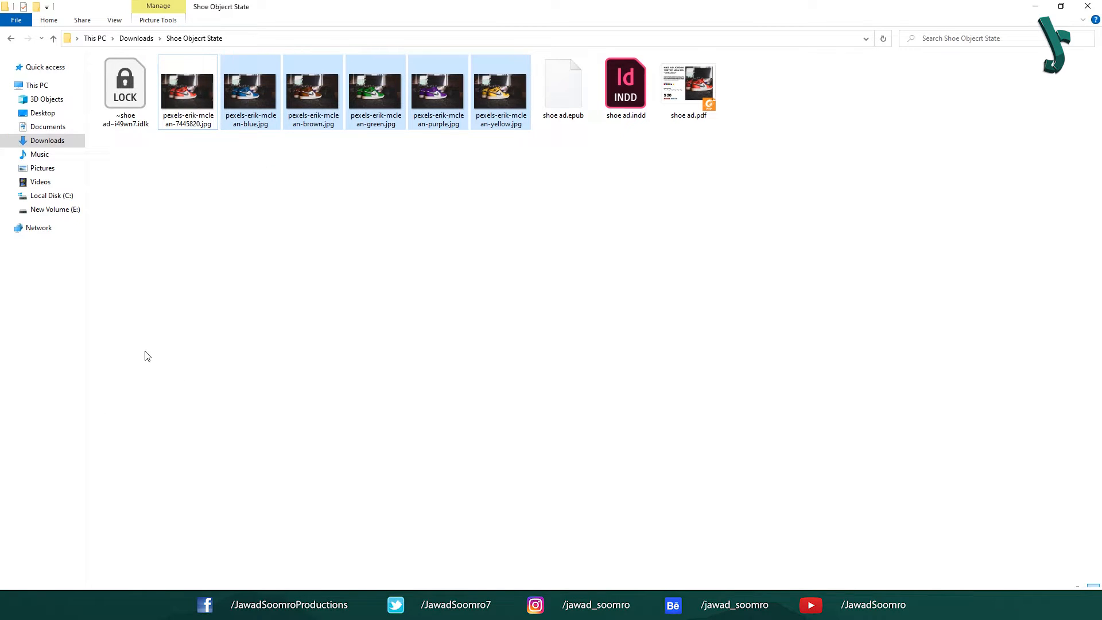
drag(173, 188, 356, 123)
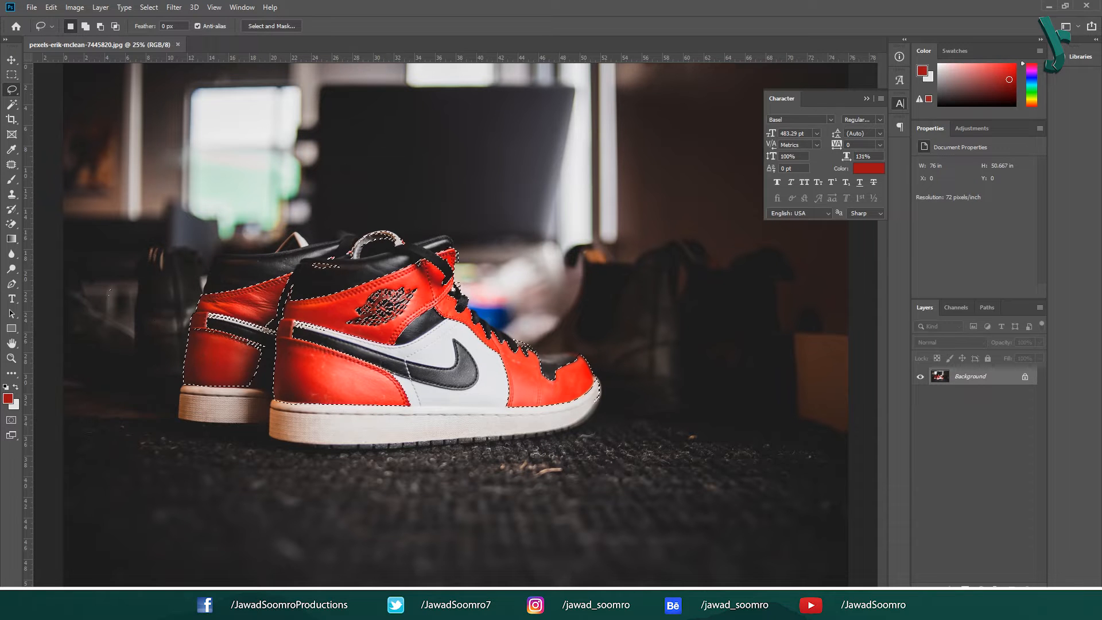
- In Photoshop, add a Hue/Saturation adjustment layer for the selected red areas of the shoes
click(979, 592)
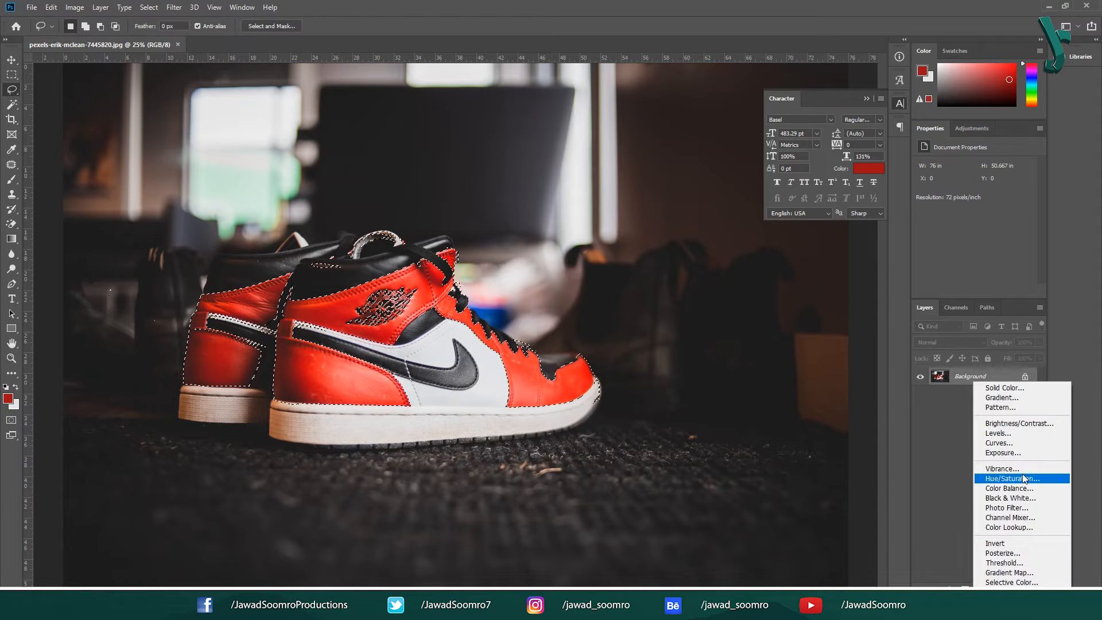
click(1011, 478)
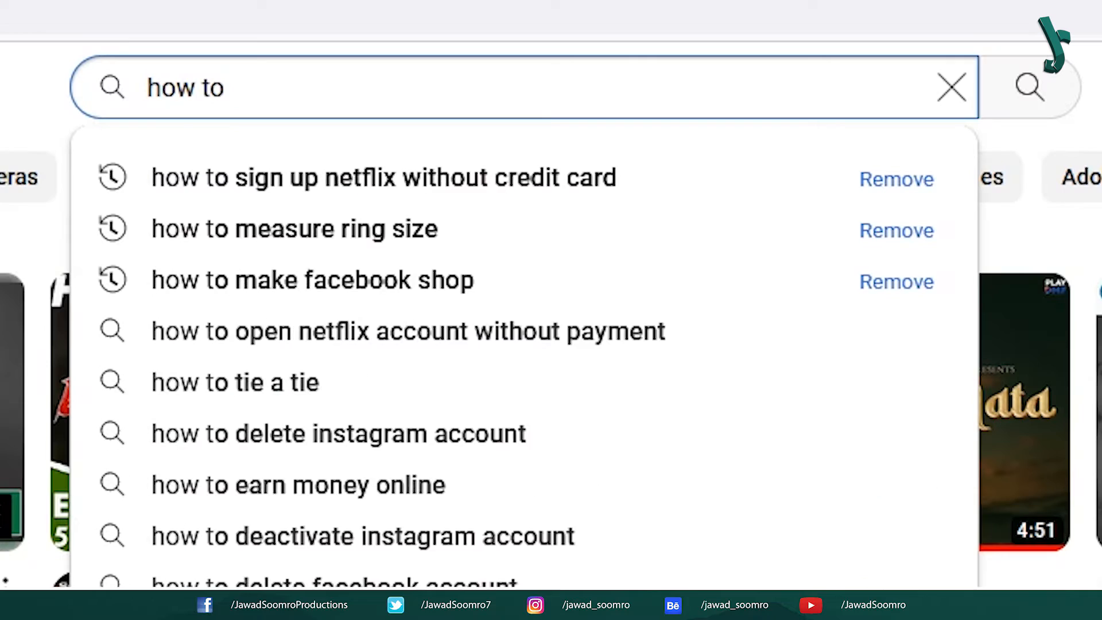
- Search YouTube for "how to change color of the object in photoshop" and browse the tutorial results
text(change color of the object in photoshop)
key(Return)
scroll(1099, 221, down, 20)
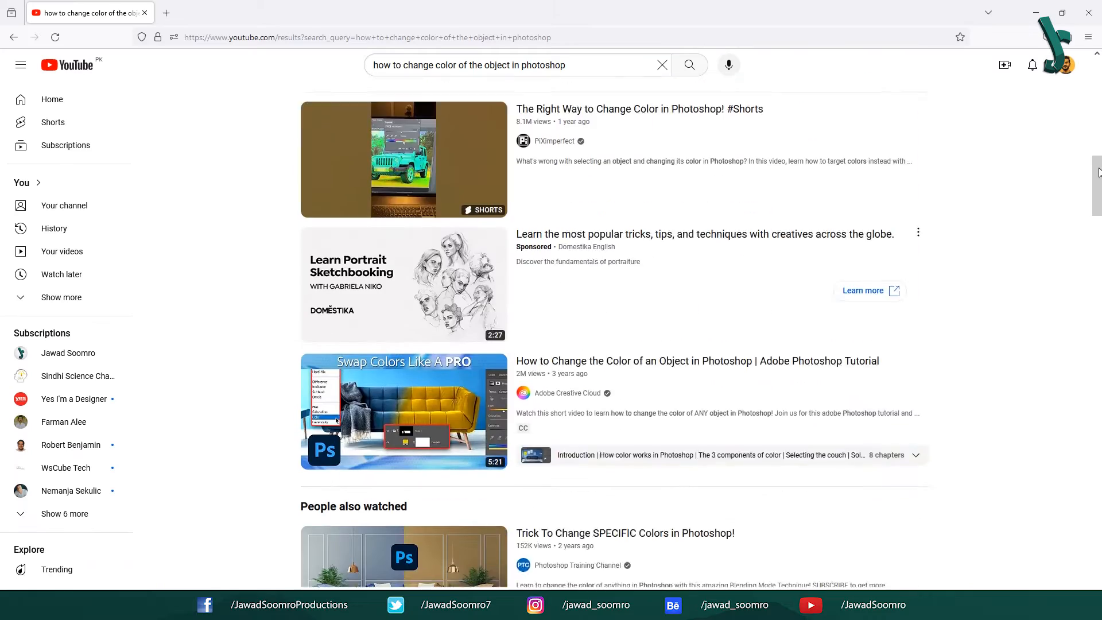
scroll(1099, 221, down, 15)
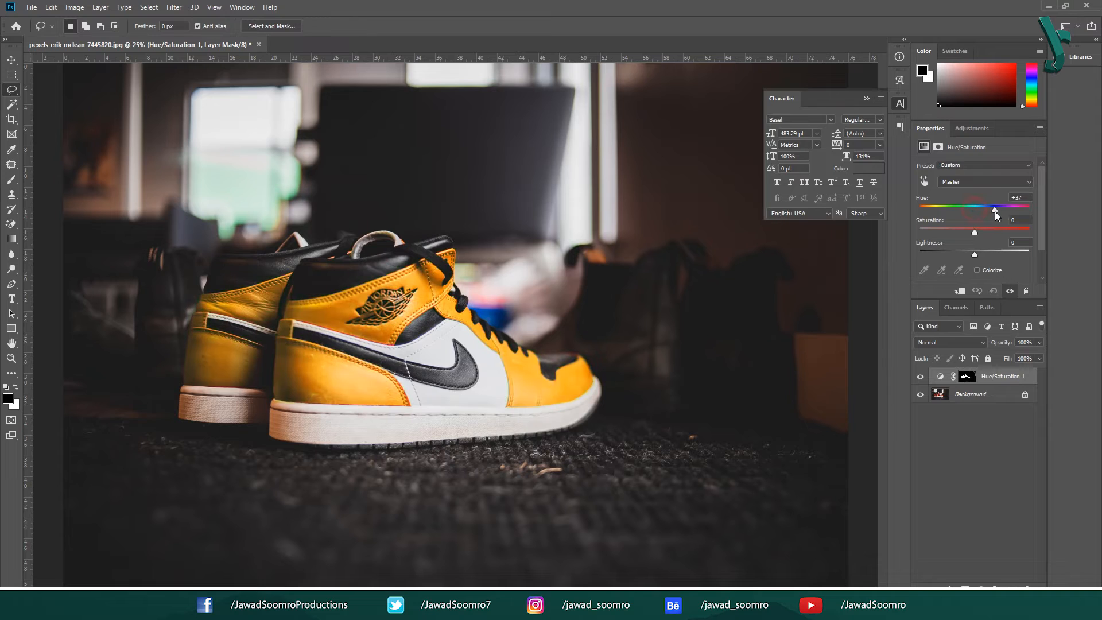
- In Photoshop, shift the hue of the masked shoe areas on the Hue/Saturation adjustment layer
drag(997, 215, 967, 228)
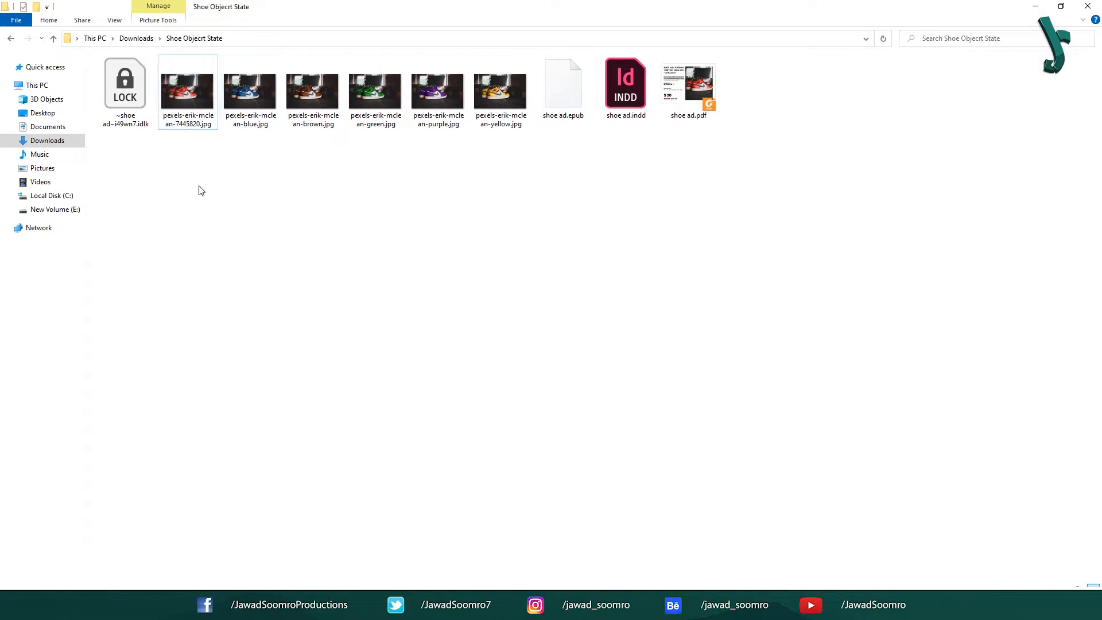
- Select the original and recoloured shoe images in the folder to show the full set
drag(199, 185, 530, 60)
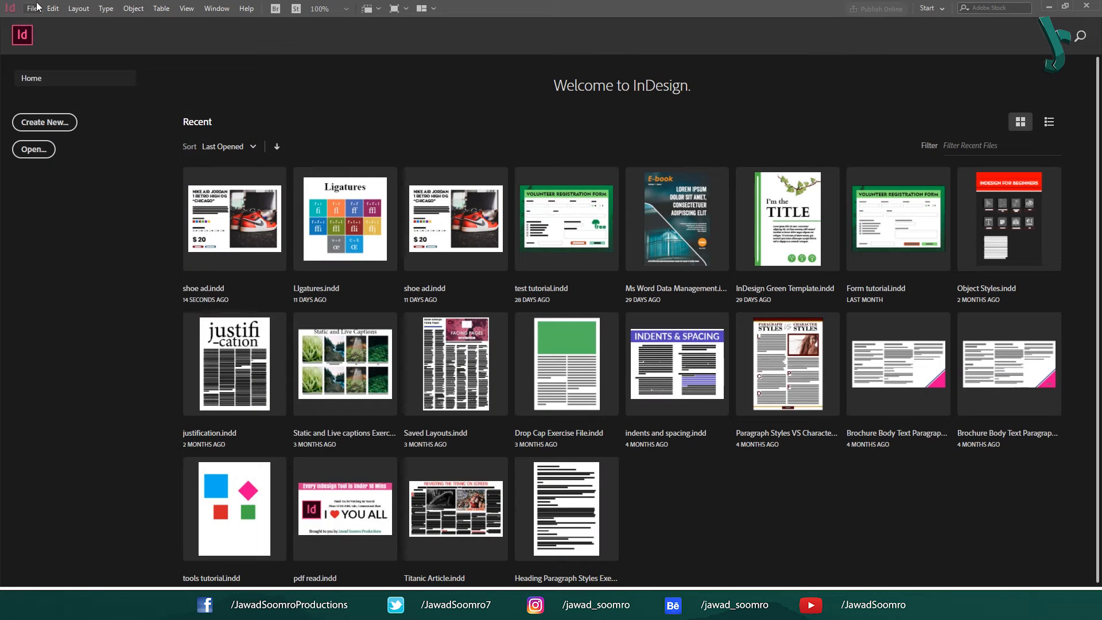
- In InDesign, create a new one-page document 700 px wide and 500 px high
click(32, 8)
mouse_move(52, 22)
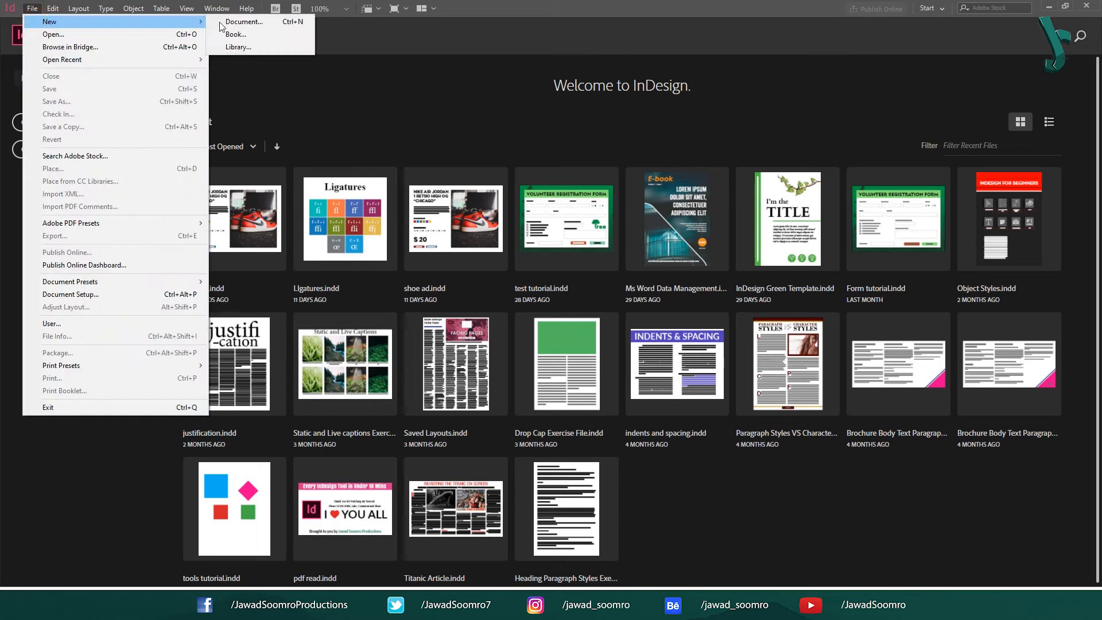
click(235, 23)
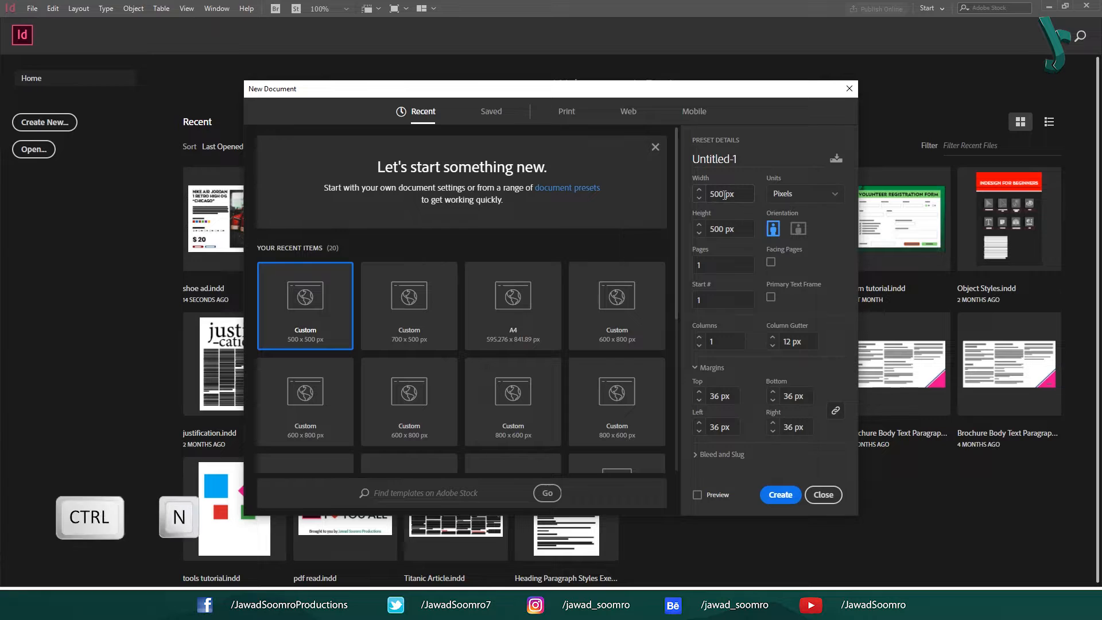
click(712, 194)
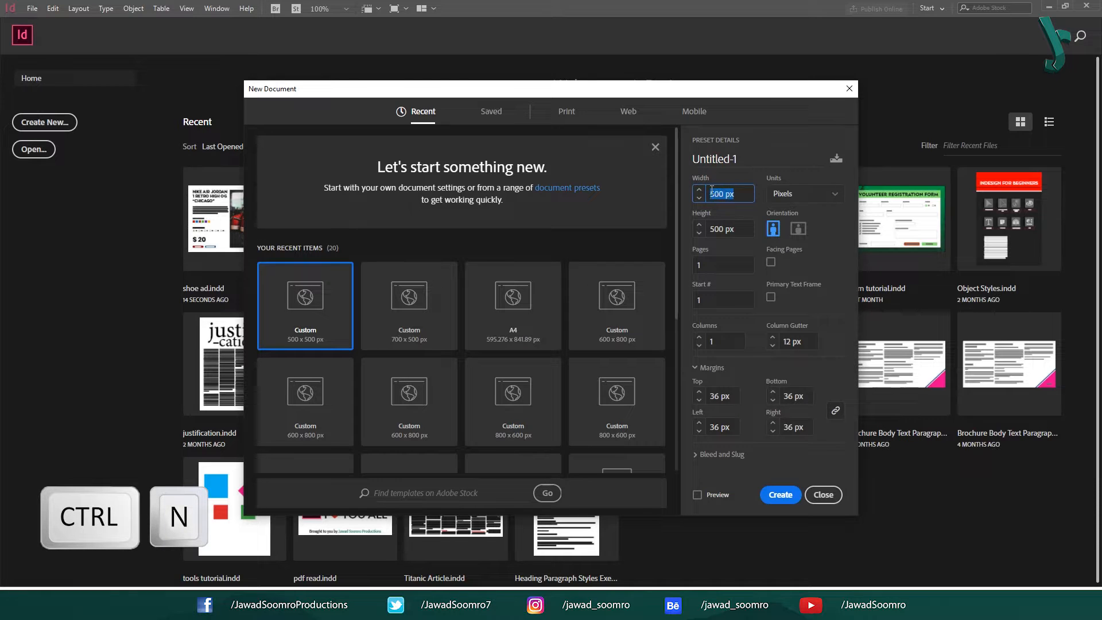
text(700)
key(Tab)
key(Tab)
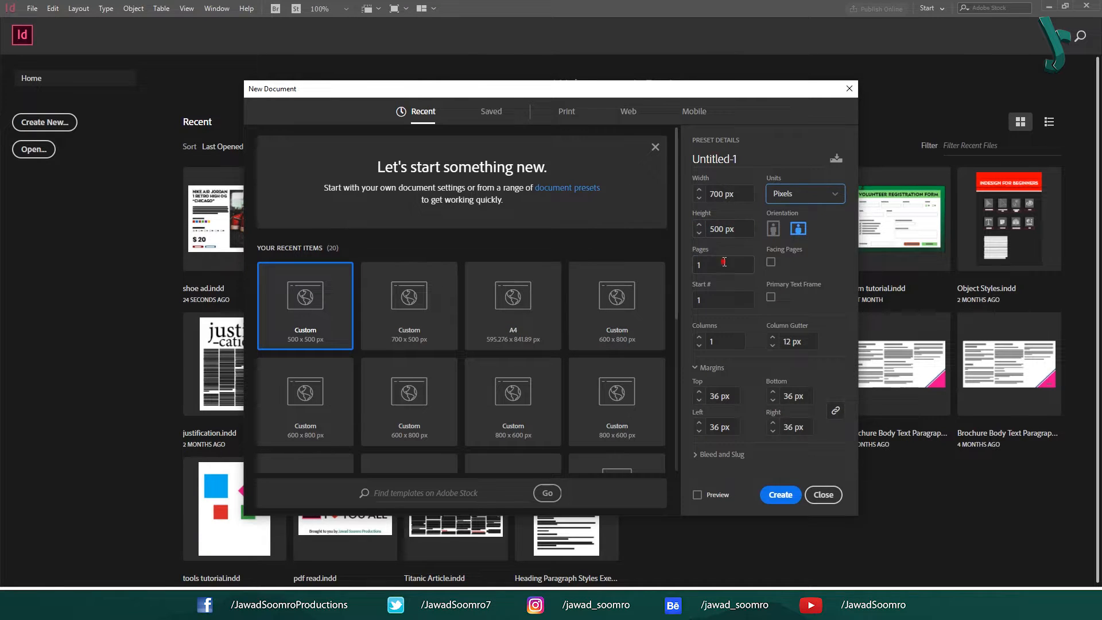
click(733, 292)
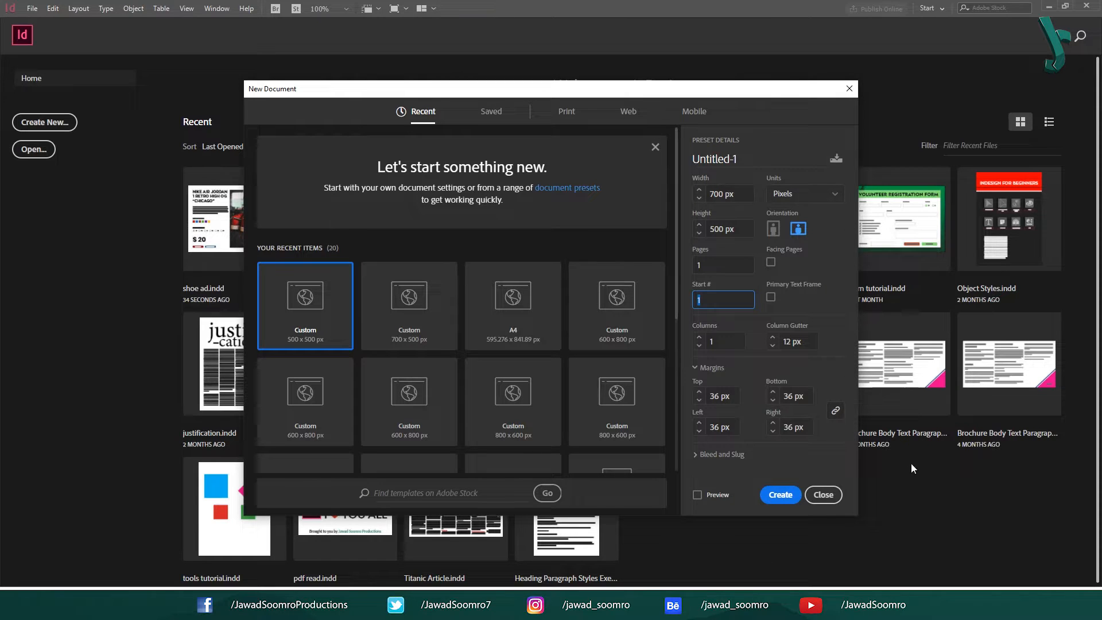
click(781, 494)
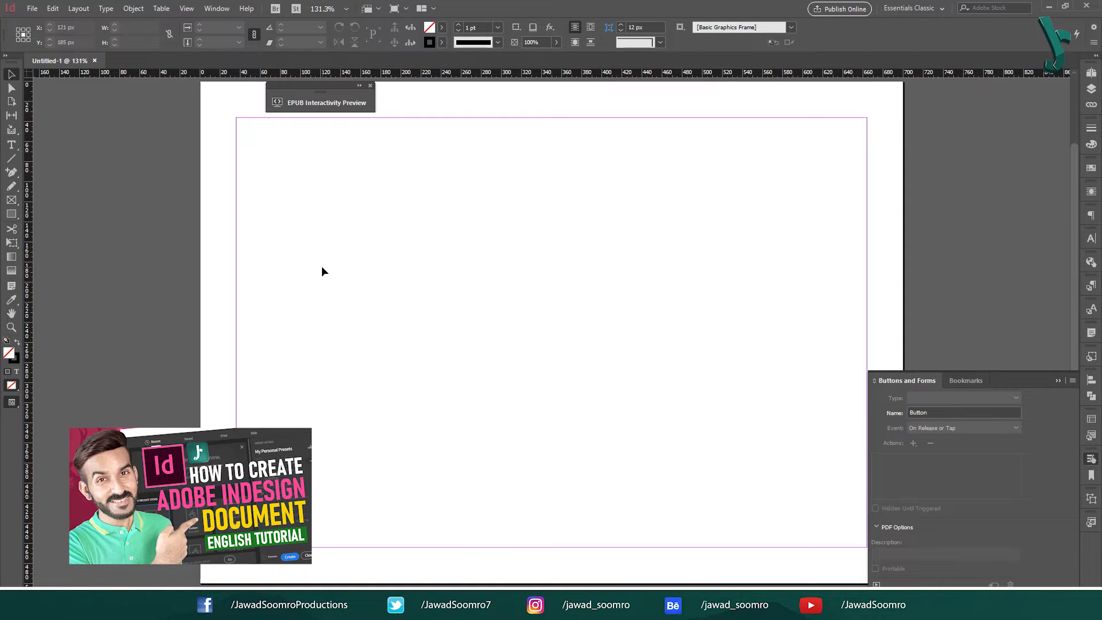
- Close the floating EPUB Interactivity Preview panel and enter "Nike Jordan 1 Retro High OG Chicago" in the title text frame
click(371, 86)
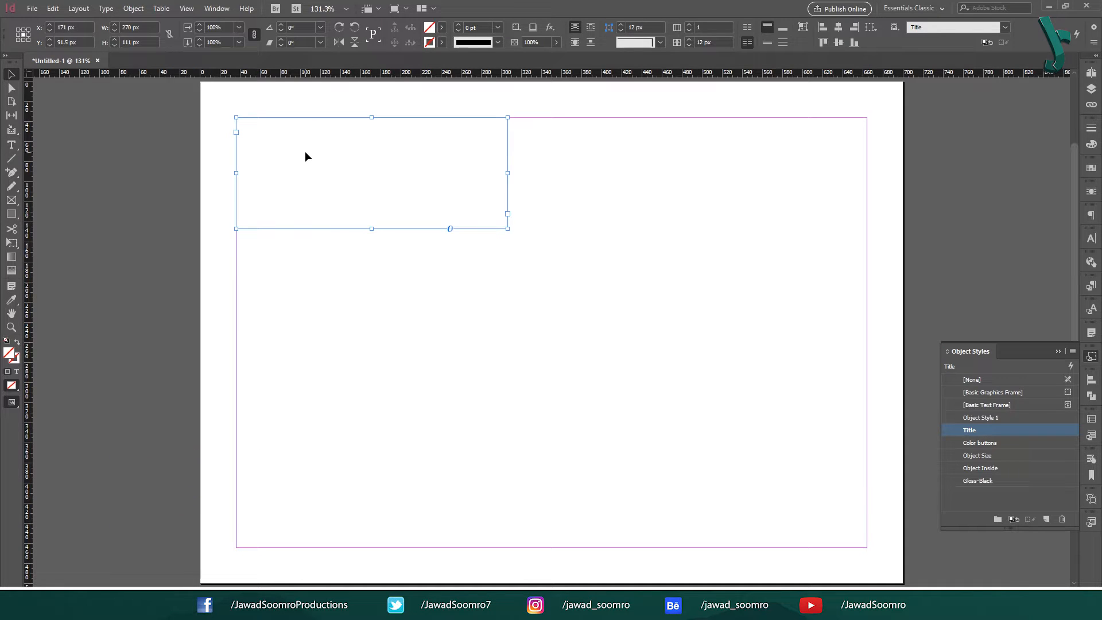
double_click(304, 156)
text(Ni)
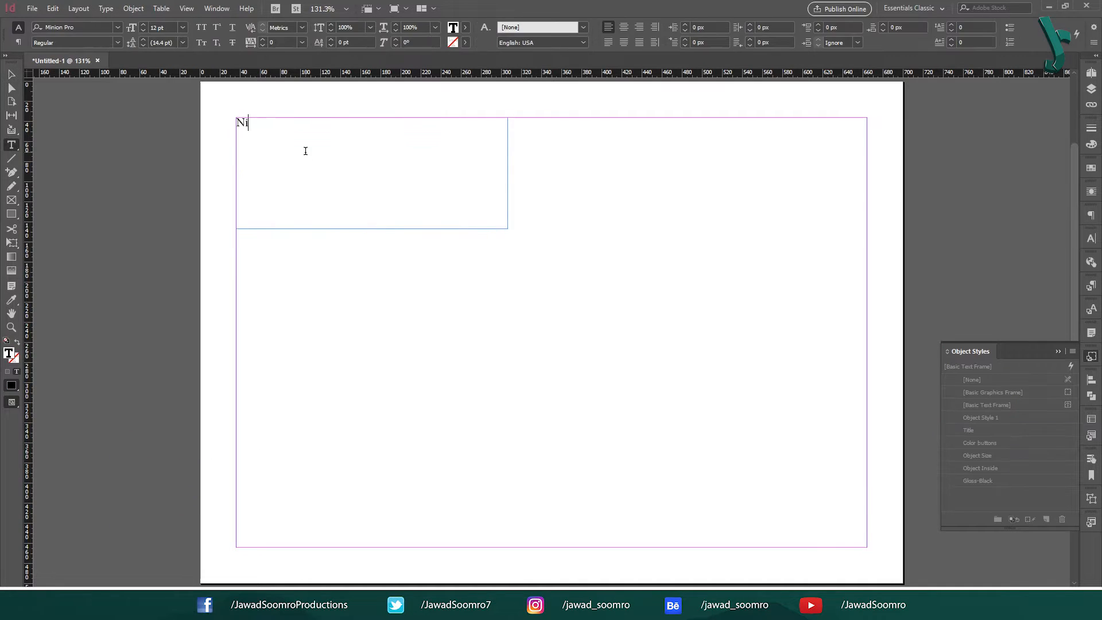
text(ke Jordan 1 Retro High OG Chicago)
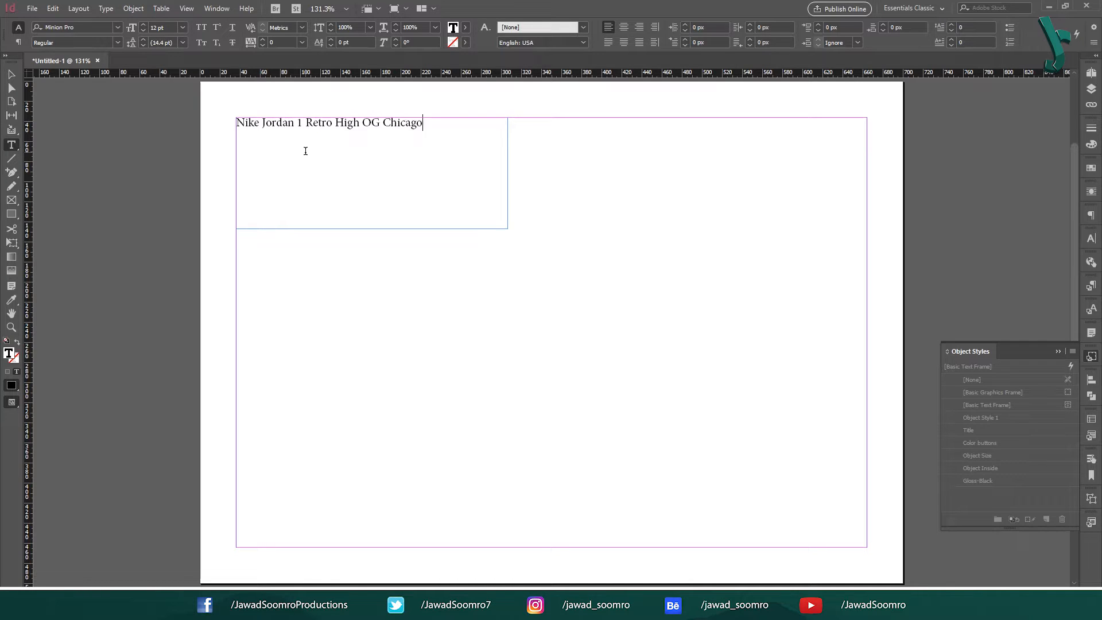
- Format the whole title text in Zona Pro Bold at 28 pt
key(ctrl+a)
click(63, 27)
text(zona)
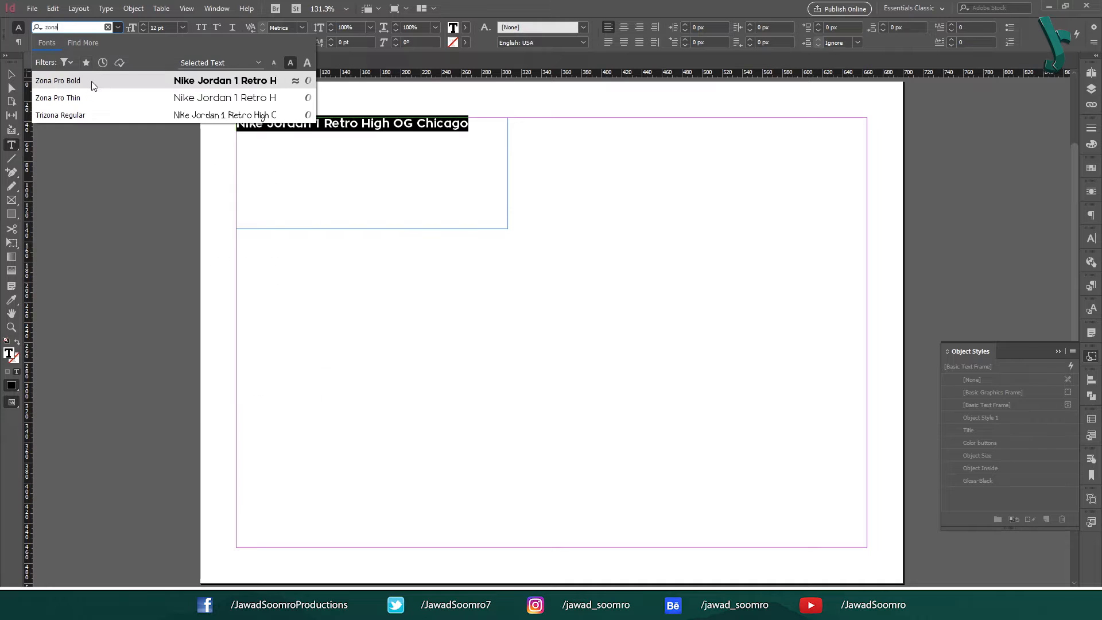
click(94, 85)
click(183, 27)
click(167, 153)
click(143, 25)
click(143, 25)
click(143, 25)
click(143, 25)
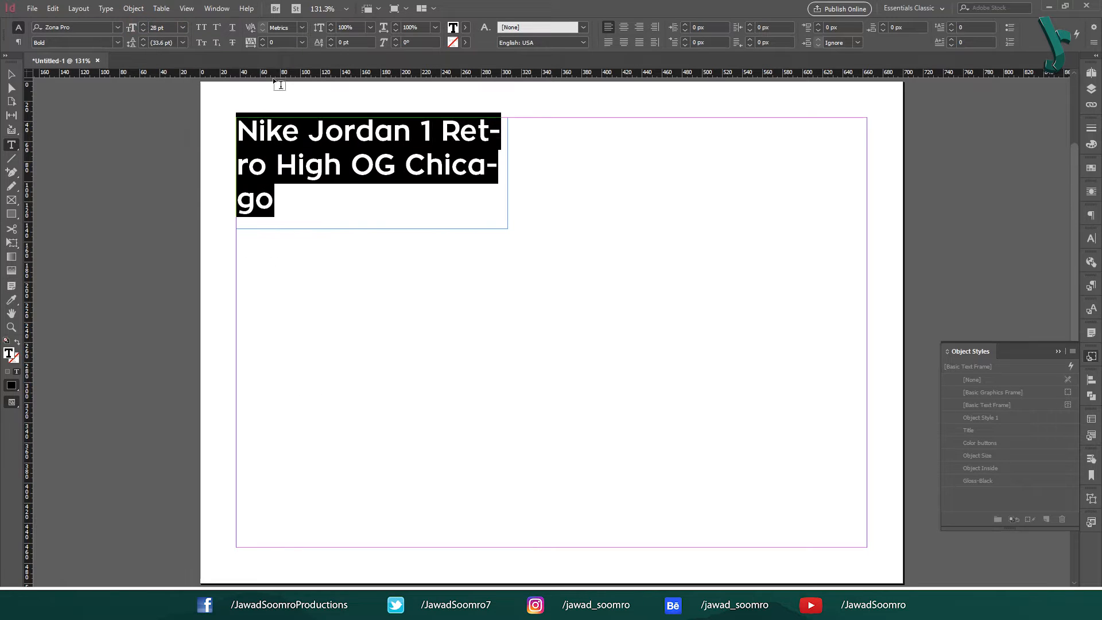
- Change the title text frame's contents to uppercase and deselect the frame
click(10, 75)
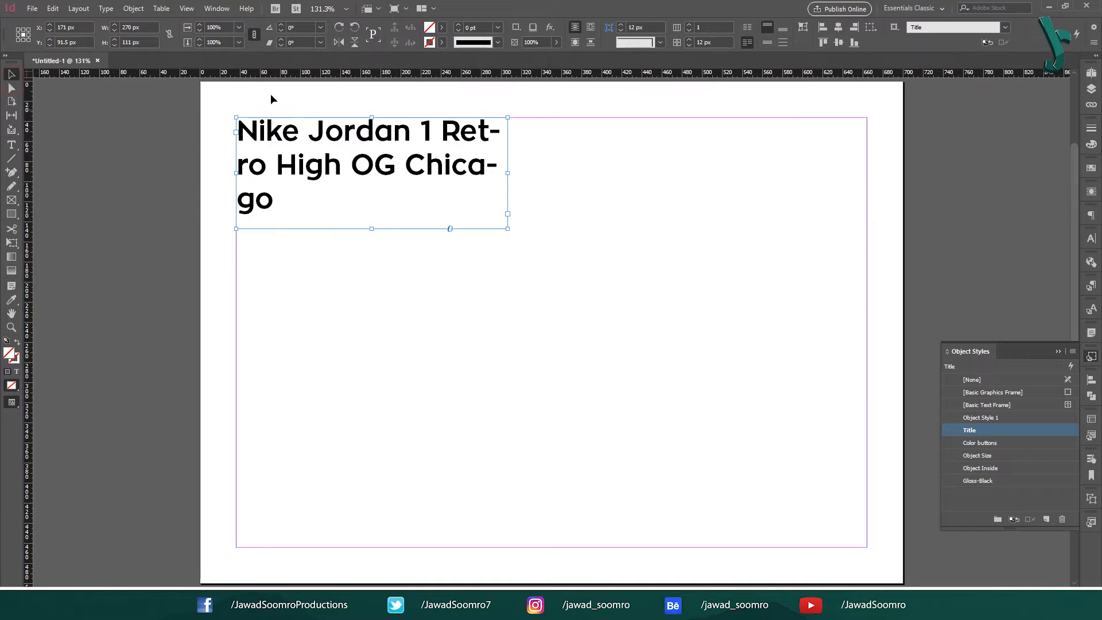
click(112, 8)
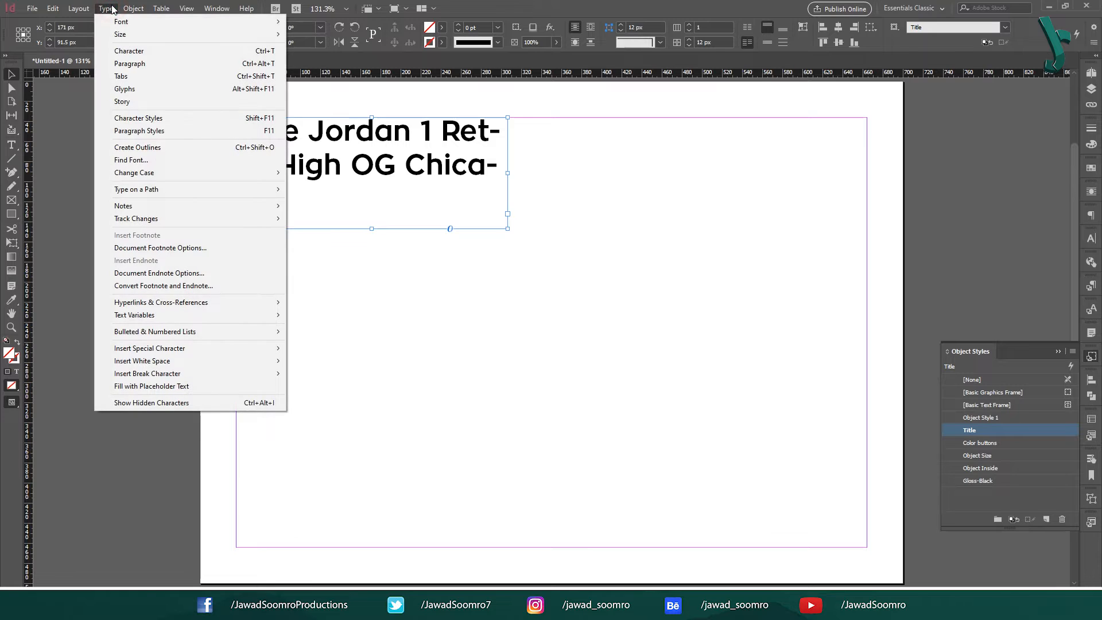
click(244, 173)
click(329, 173)
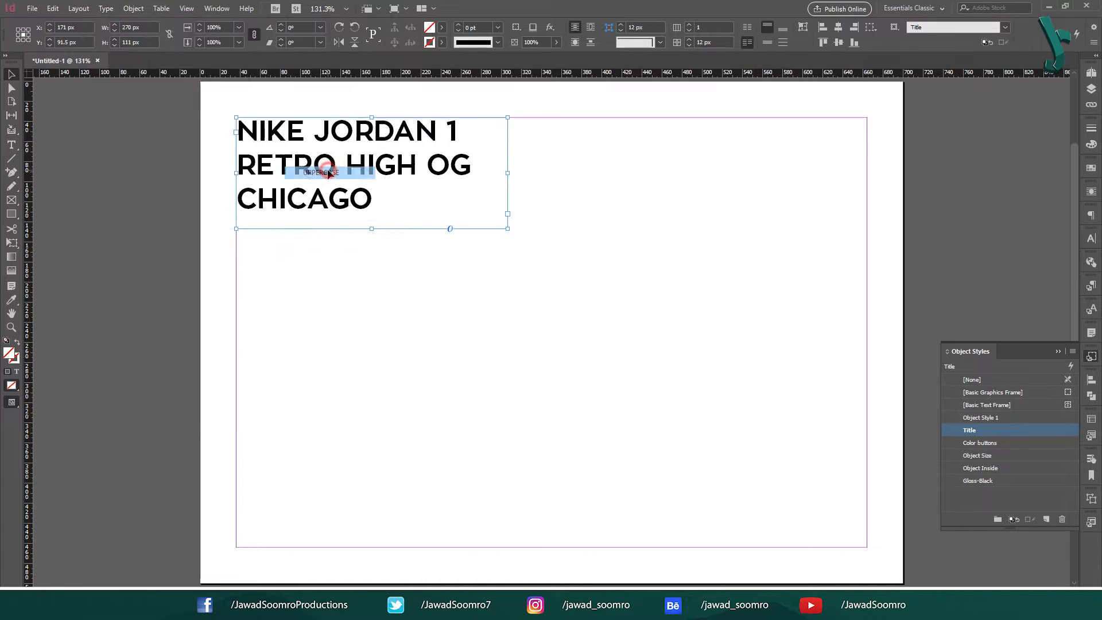
click(446, 372)
- Draw a text frame about 270 × 70 px below the title and set its Y position to 158 px
key(t)
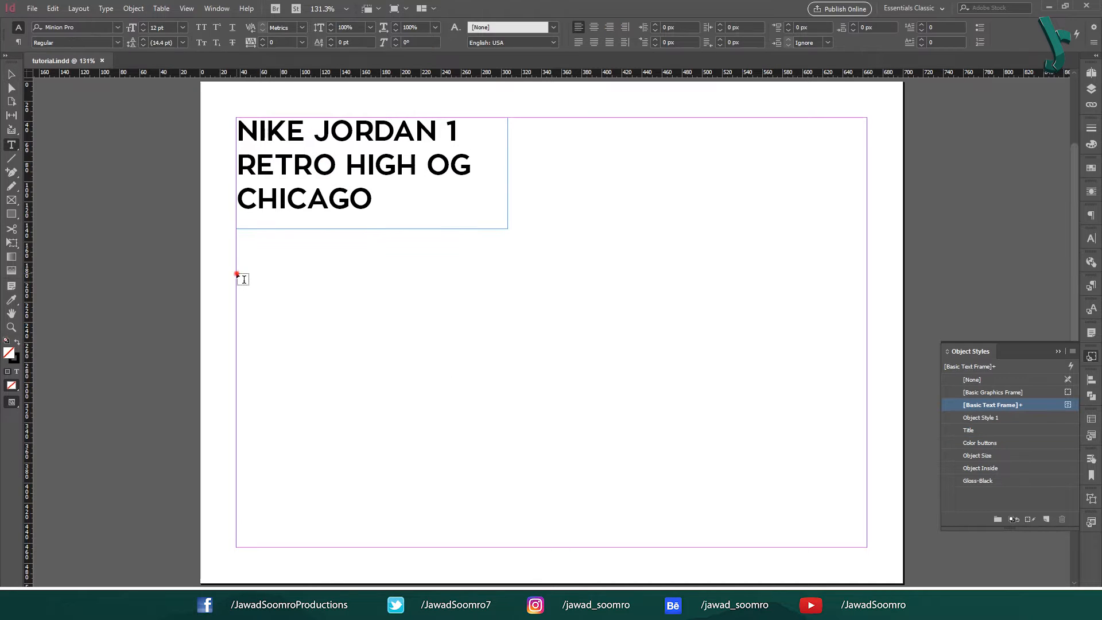
drag(237, 274, 510, 342)
key(Escape)
click(72, 42)
text(15)
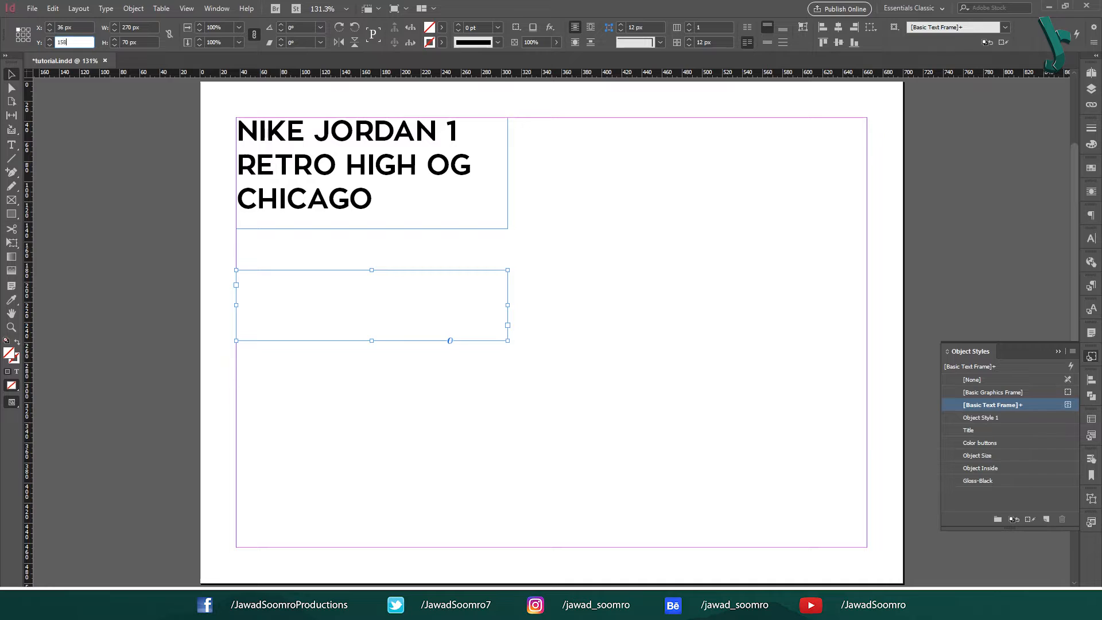
text(8)
key(Return)
click(369, 368)
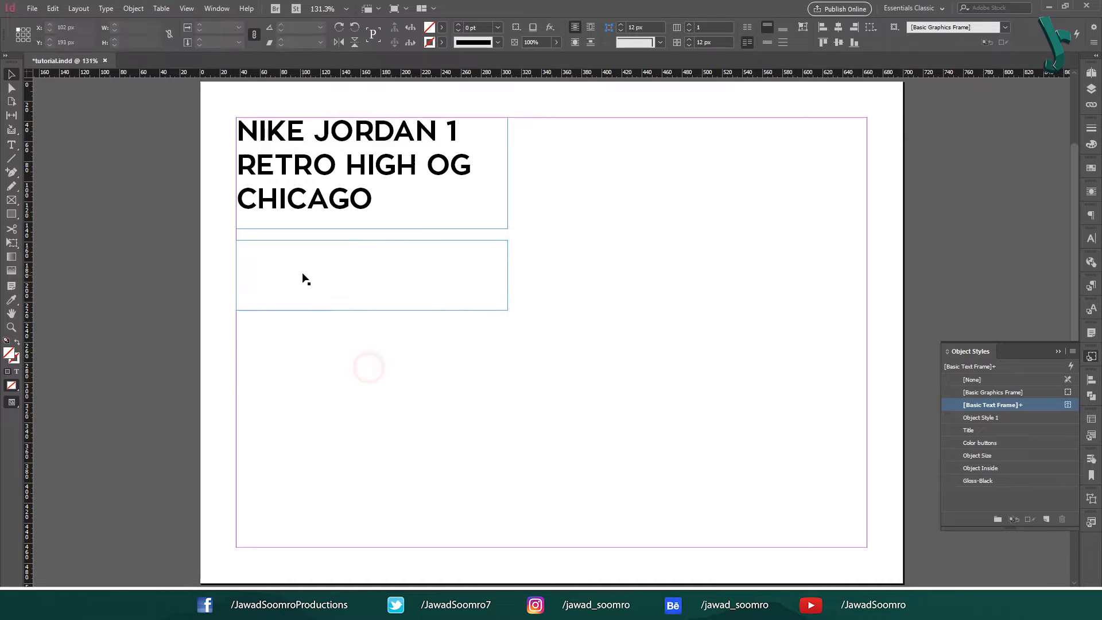
- Set the text in the frame below the title to Zona Pro Thin, 8 pt, with 12 pt leading
double_click(306, 278)
click(99, 26)
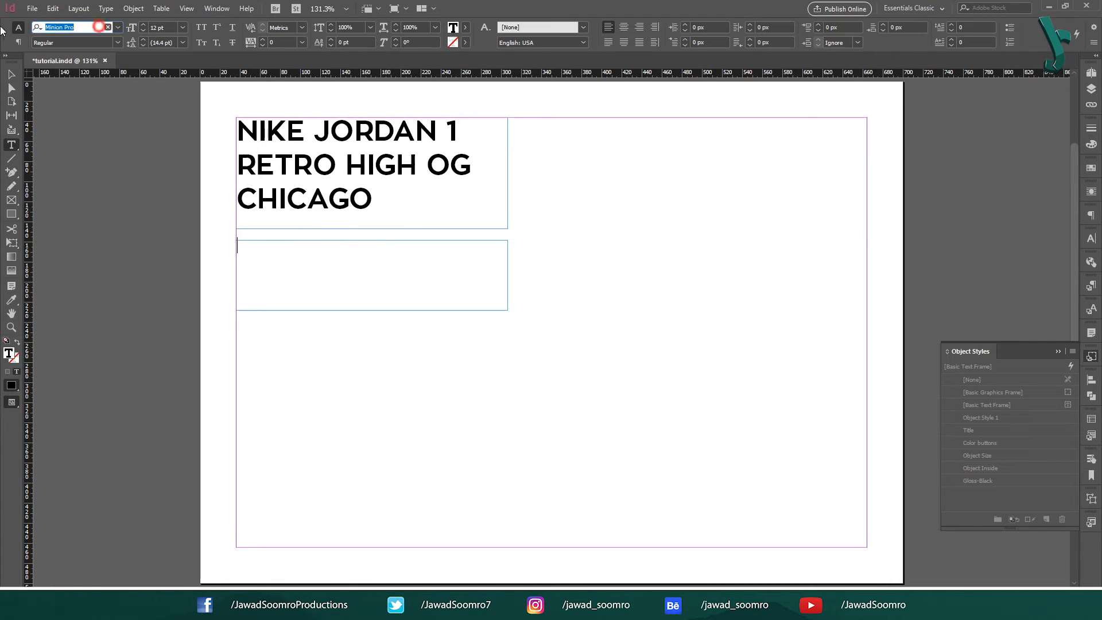
text(zona)
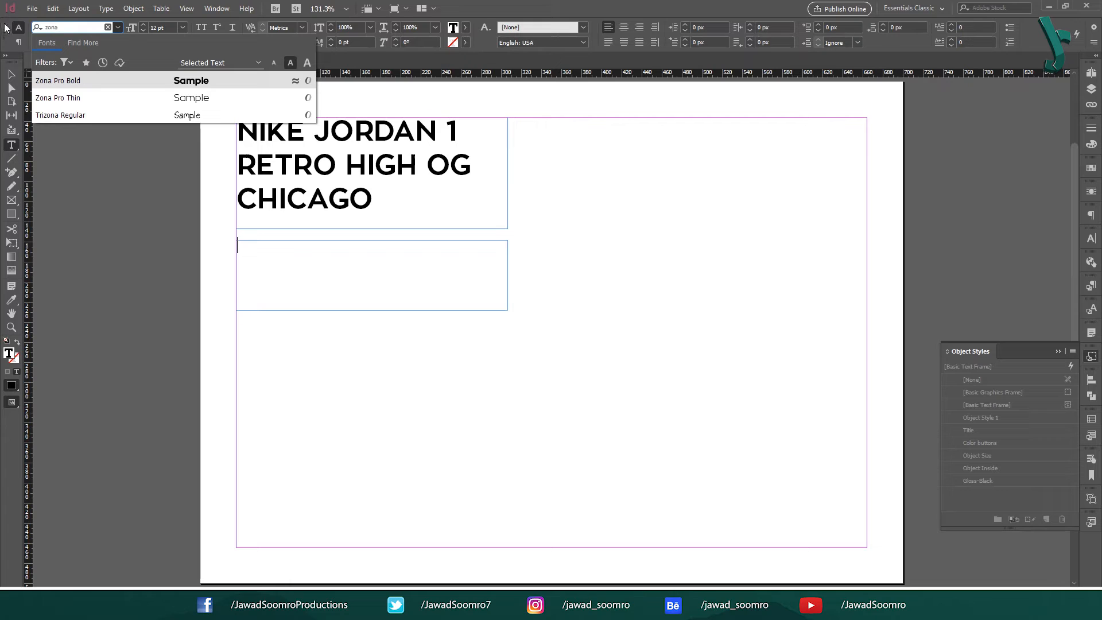
click(63, 97)
click(182, 27)
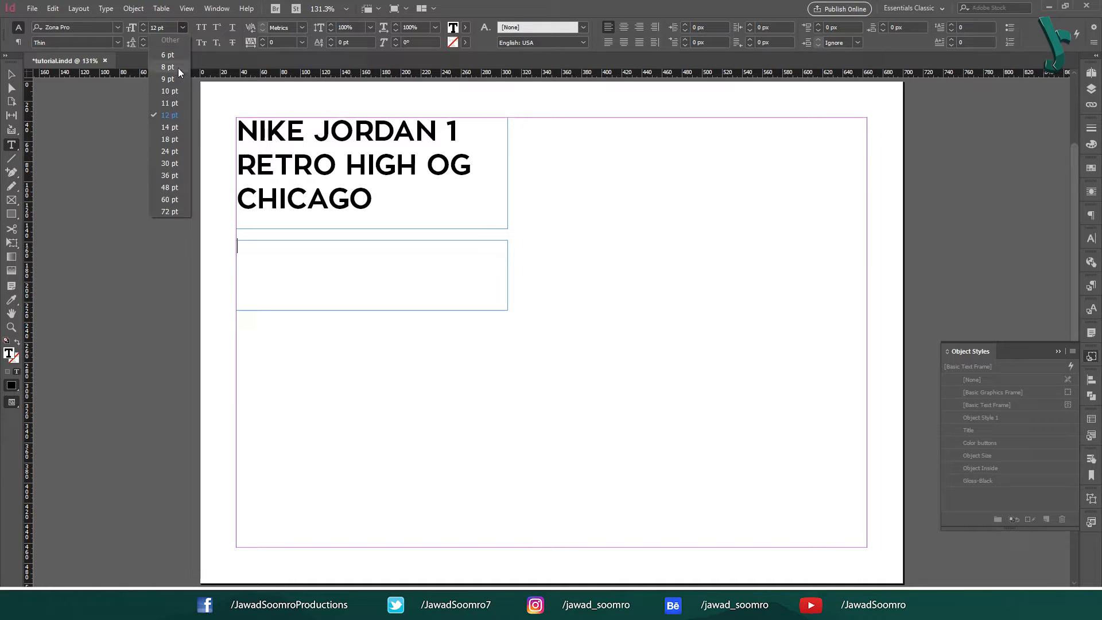
click(178, 68)
click(181, 43)
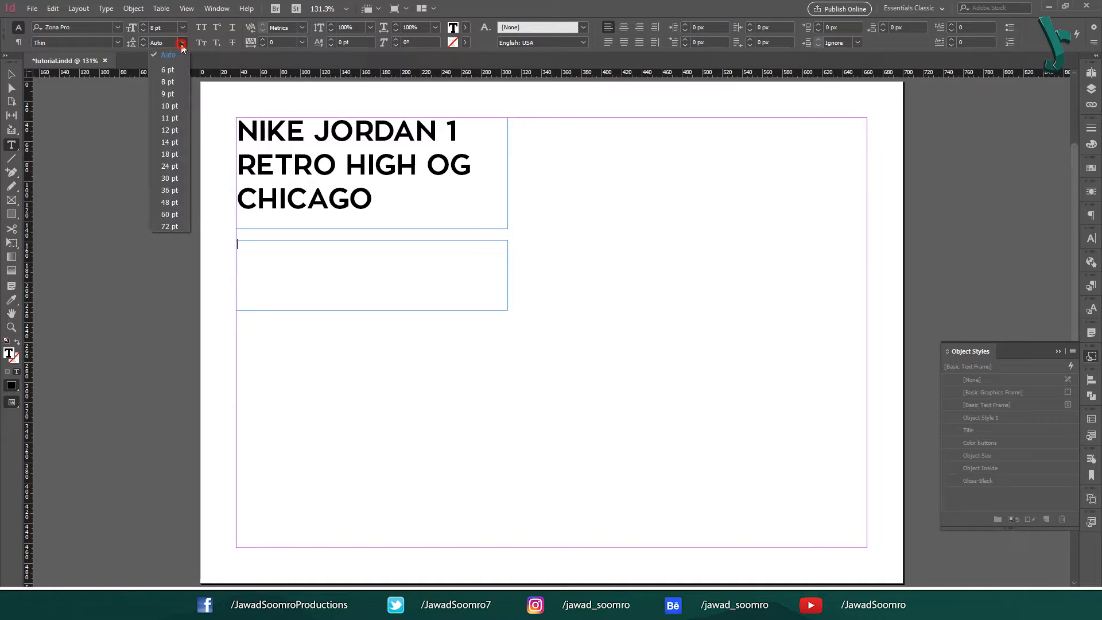
click(170, 130)
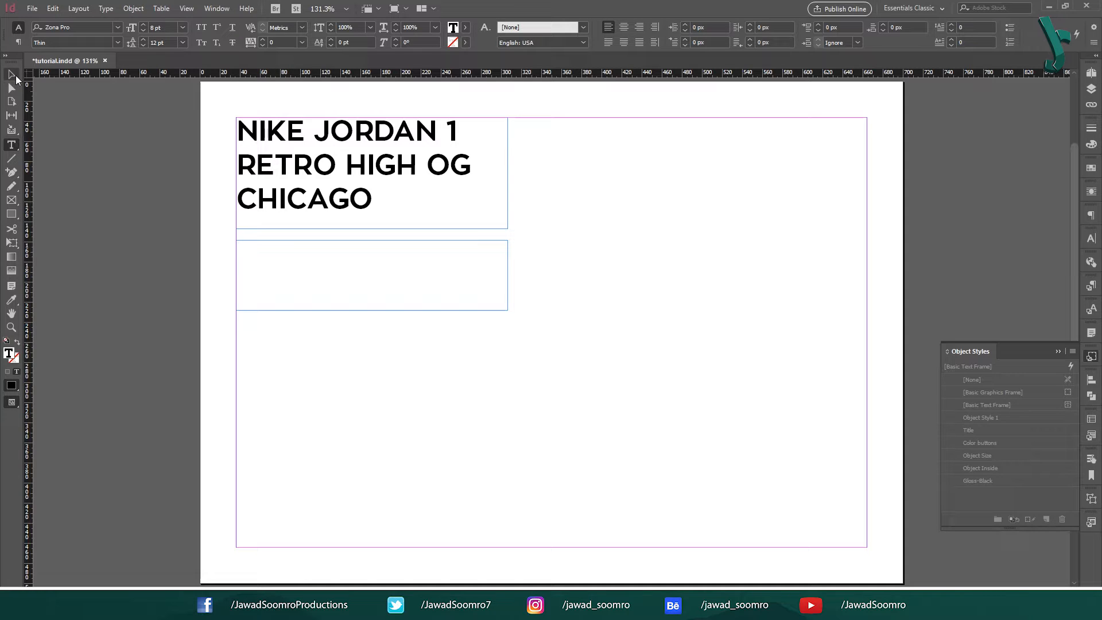
- Select the frame below the title as an object and fill it with placeholder text
click(16, 77)
click(507, 274)
right_click(394, 268)
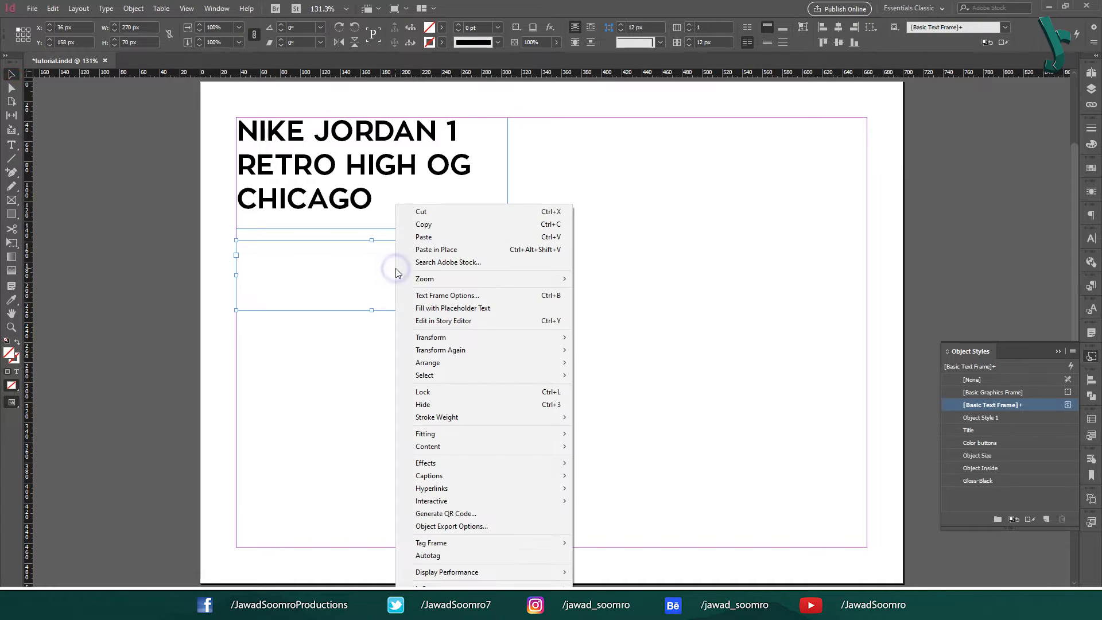
click(465, 308)
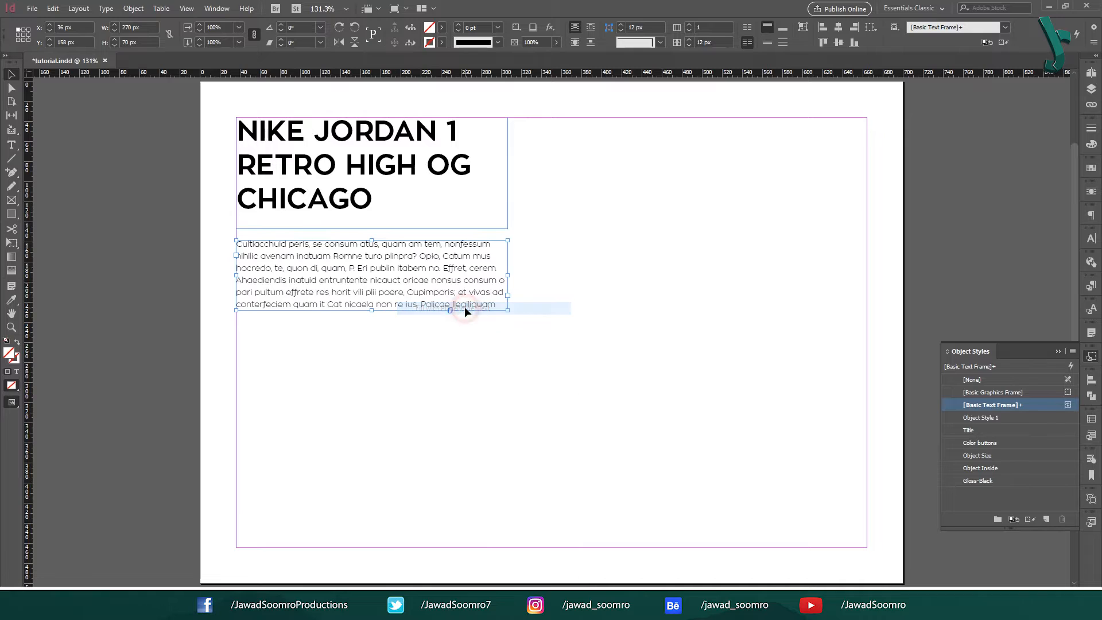
- Create a 17 × 17 px square below the description and swap its fill and stroke to make it solid black
click(515, 374)
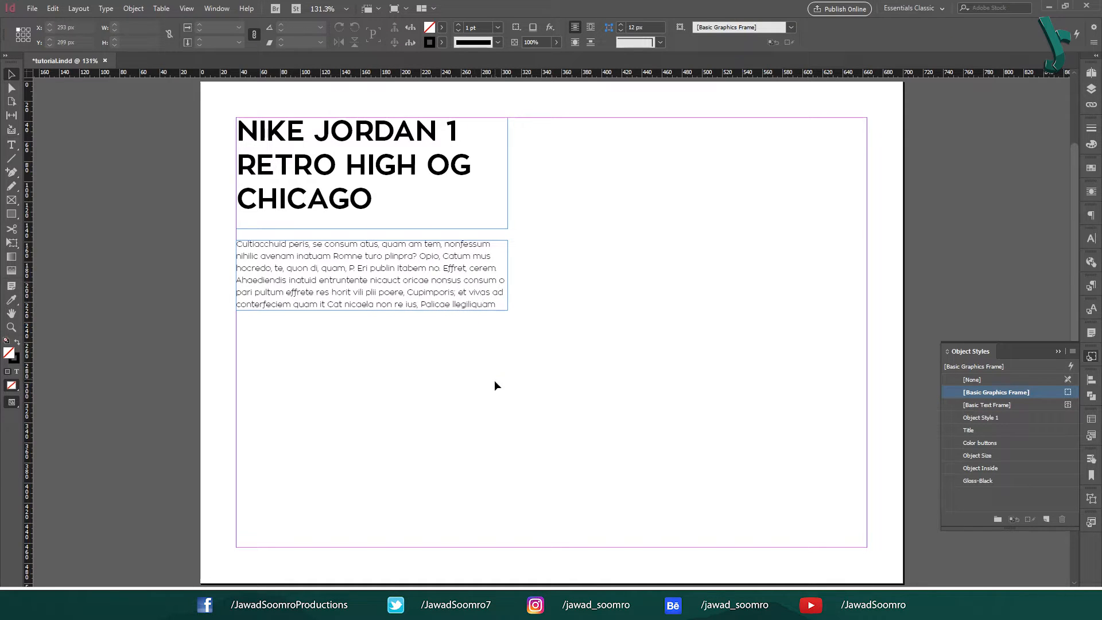
key(m)
click(247, 374)
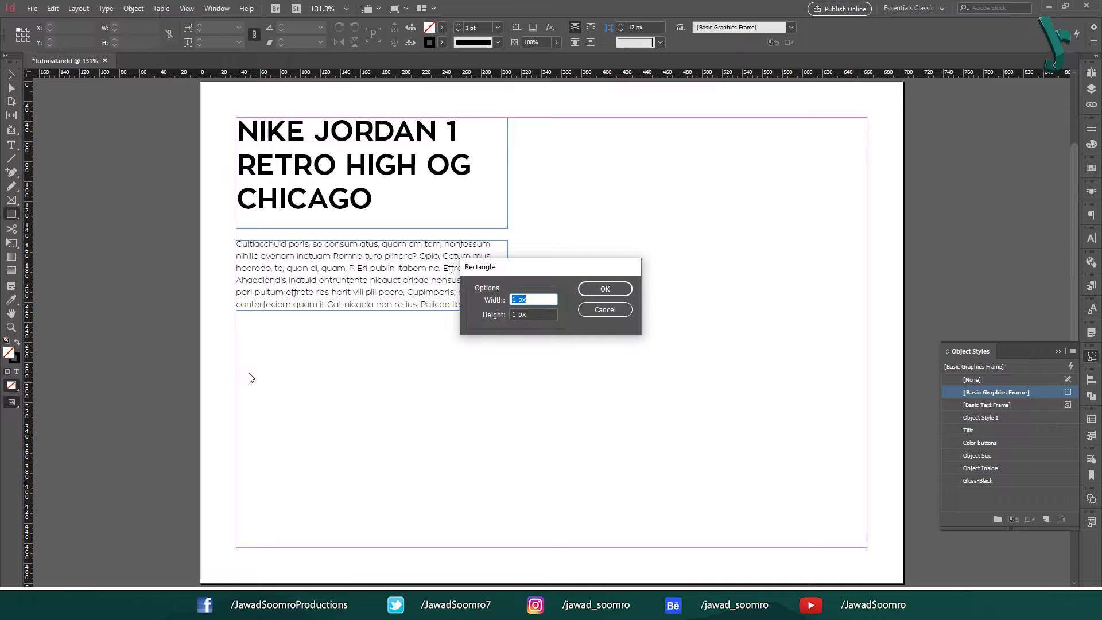
key(Tab)
key(Return)
key(v)
click(16, 342)
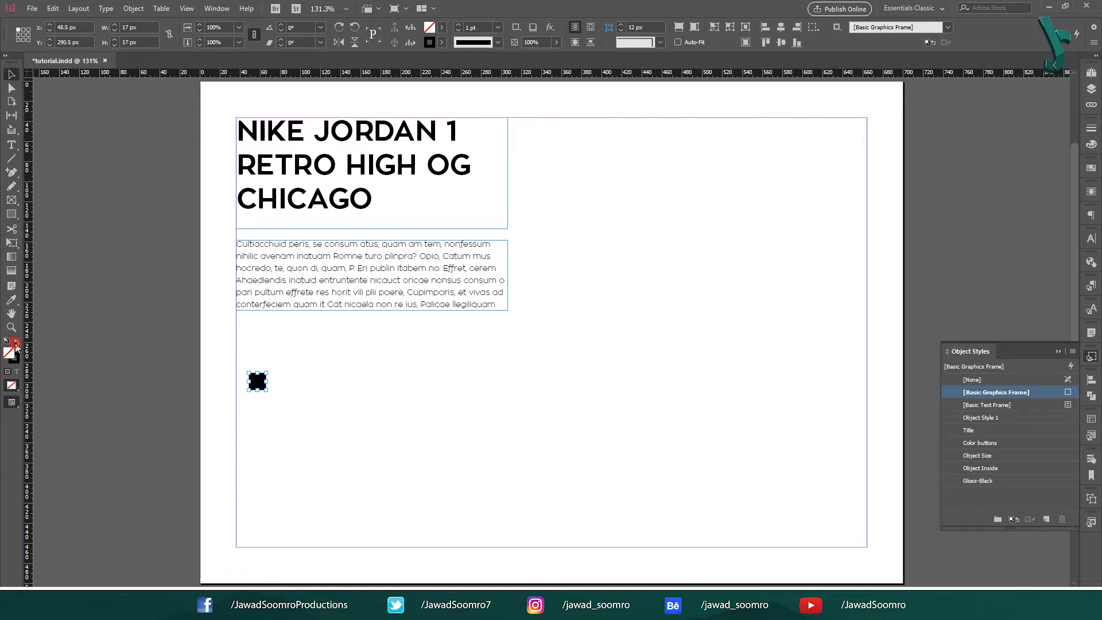
click(226, 406)
- Align the black square with the left margin at X 36 px and set its Y position to 260 px
drag(252, 387, 240, 391)
double_click(84, 41)
text(260)
key(Return)
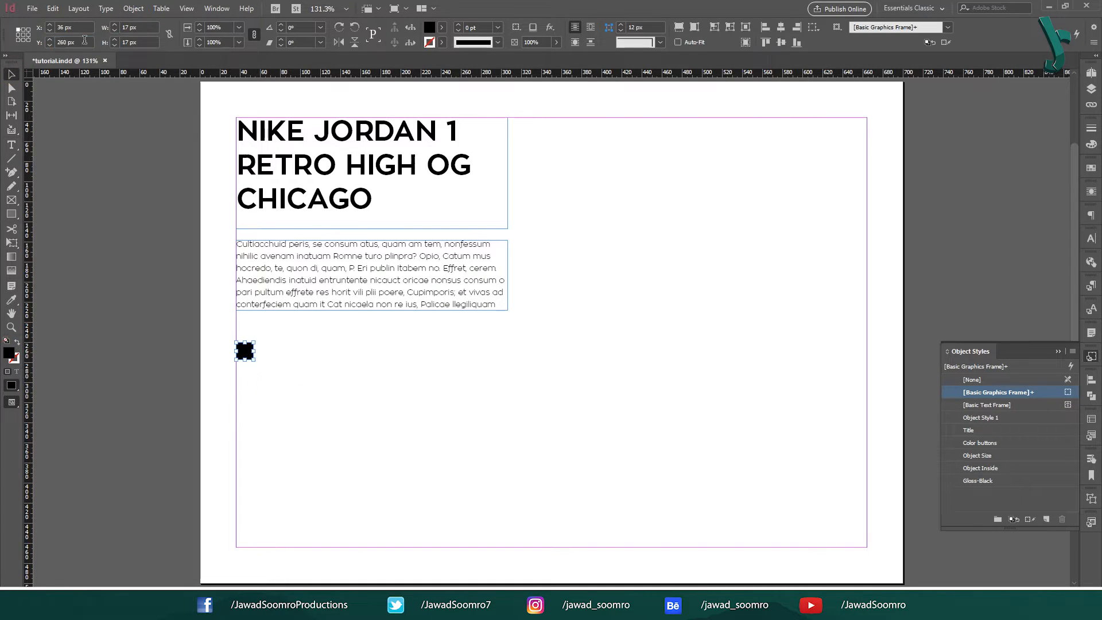
- Fill the square with red and duplicate it into an evenly spaced row of six squares
double_click(8, 353)
key(Return)
drag(246, 352, 288, 351)
key(ctrl+s)
drag(291, 353, 315, 355)
key(ctrl+alt+3)
key(ctrl+alt+3)
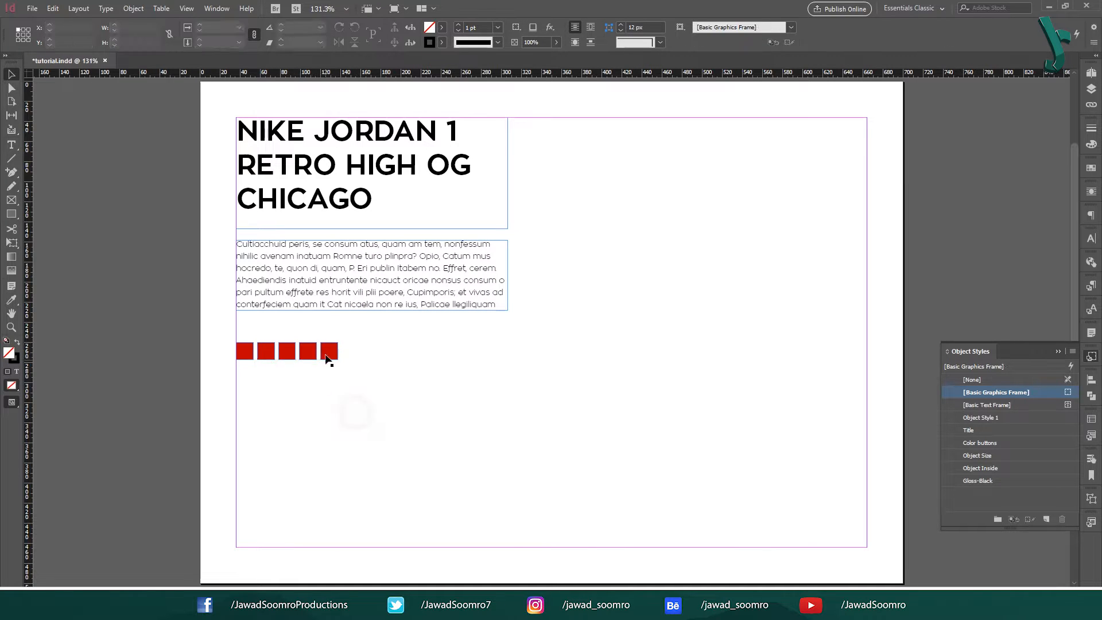
- Recolour the five copied squares blue (0069c3), brown, green, purple and yellow
click(390, 441)
click(266, 351)
double_click(8, 352)
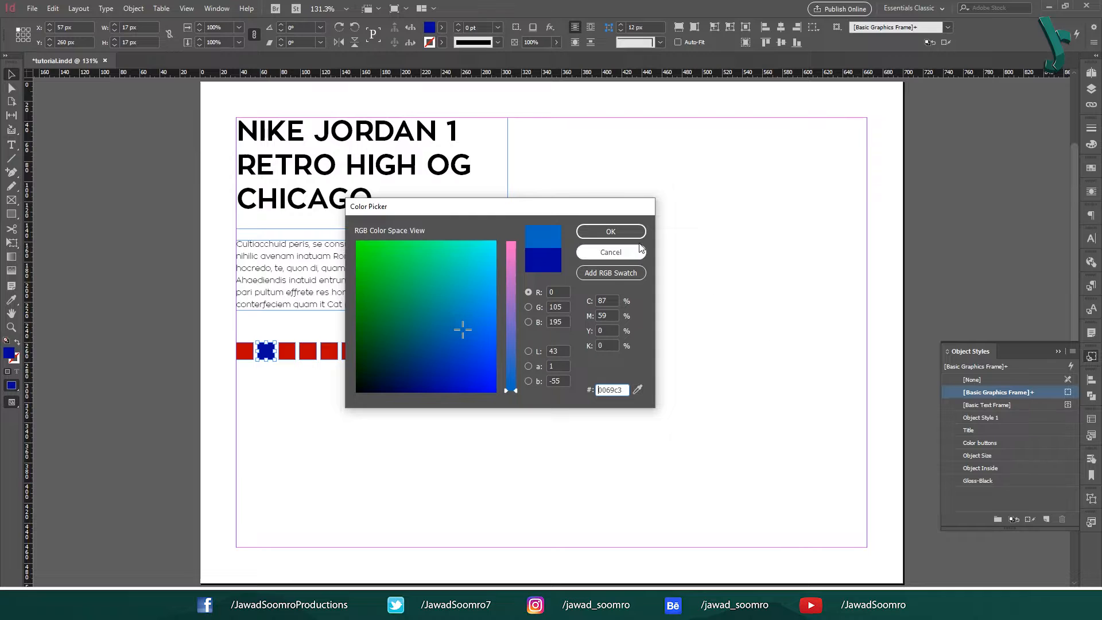
click(599, 232)
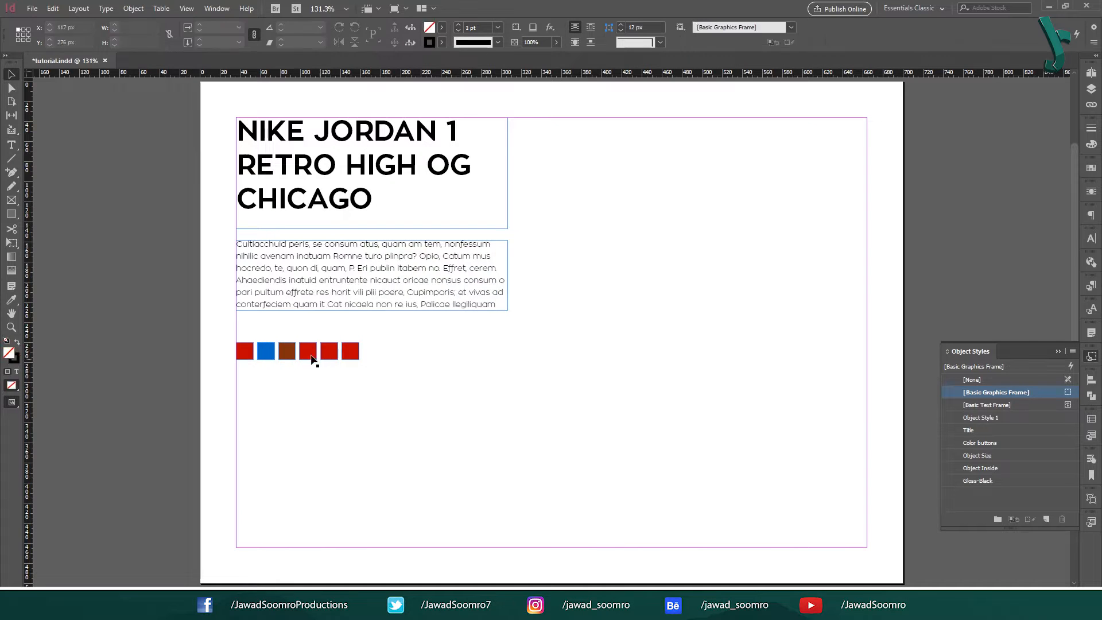
click(611, 232)
click(611, 232)
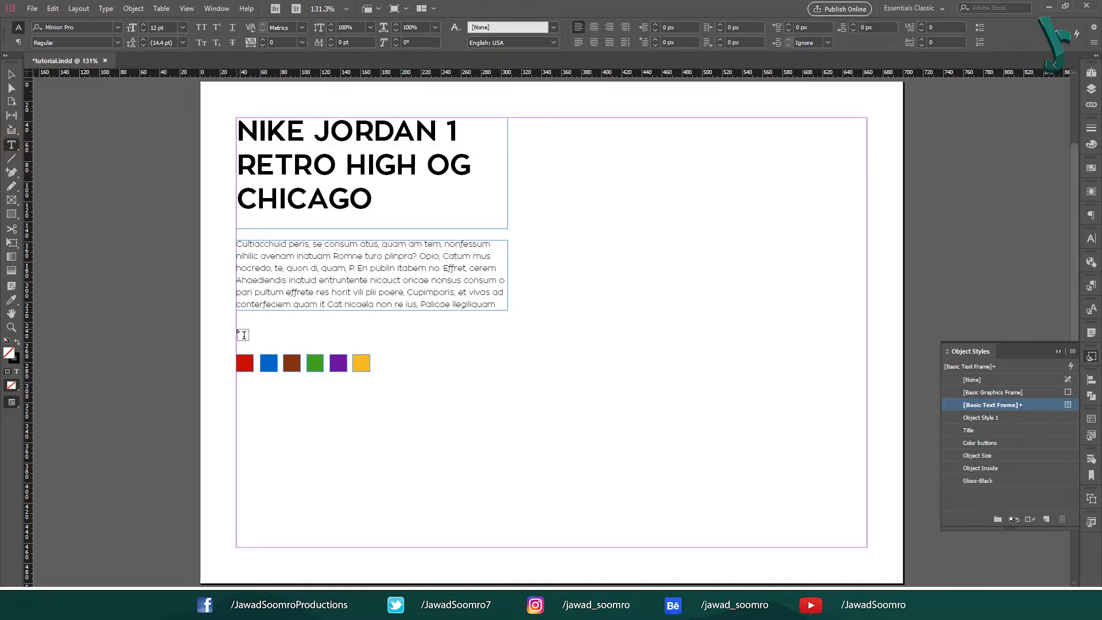
- Add a text frame above the colour swatches reading "Available Colors:" and apply the Option paragraph style
drag(238, 330, 382, 344)
text(Available Colors:)
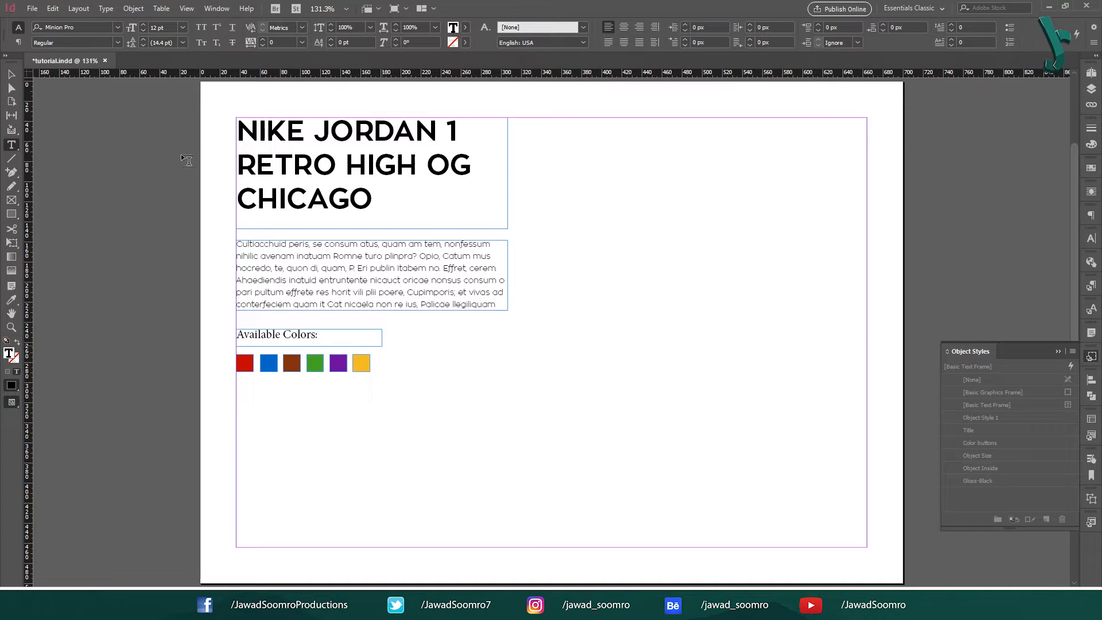
click(11, 74)
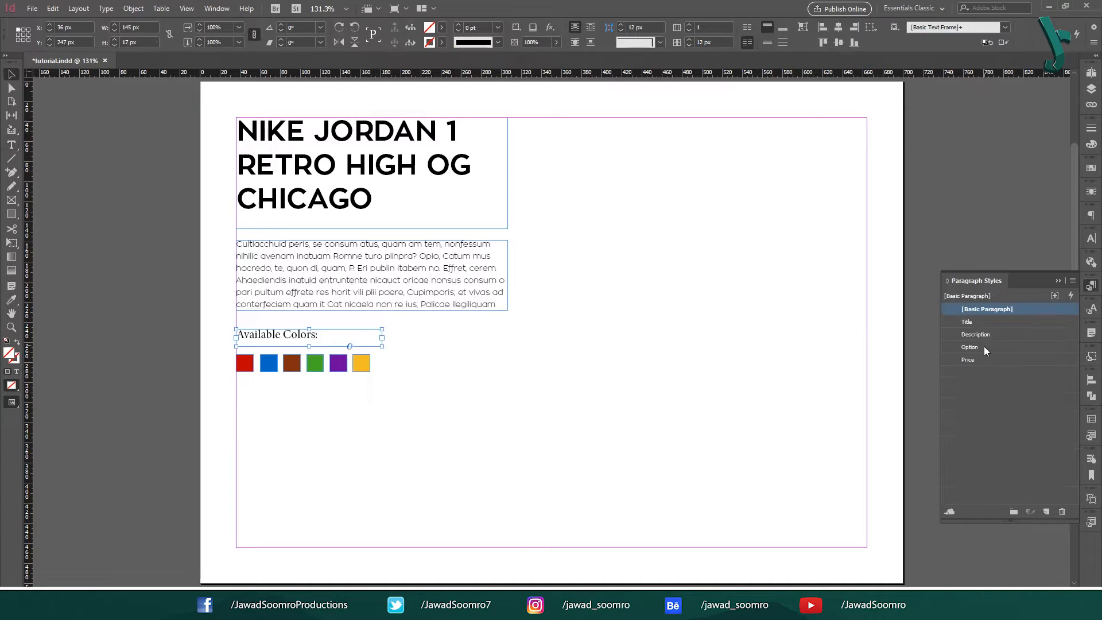
click(984, 347)
click(401, 390)
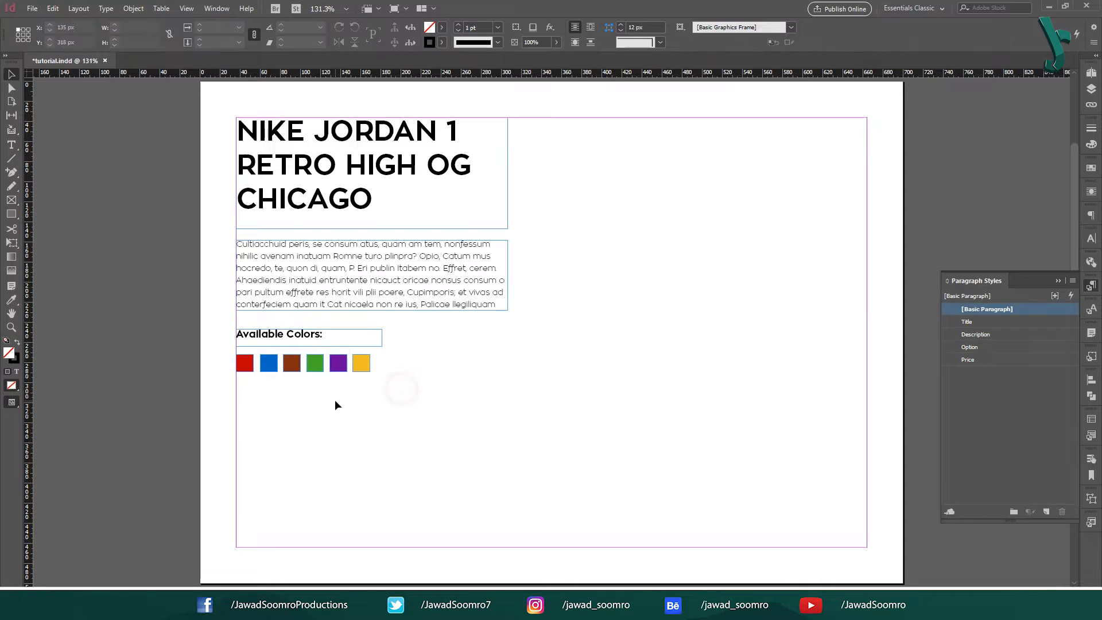
- Select all six colour swatches and nudge them up closer to the Available Colors label
drag(224, 351, 384, 377)
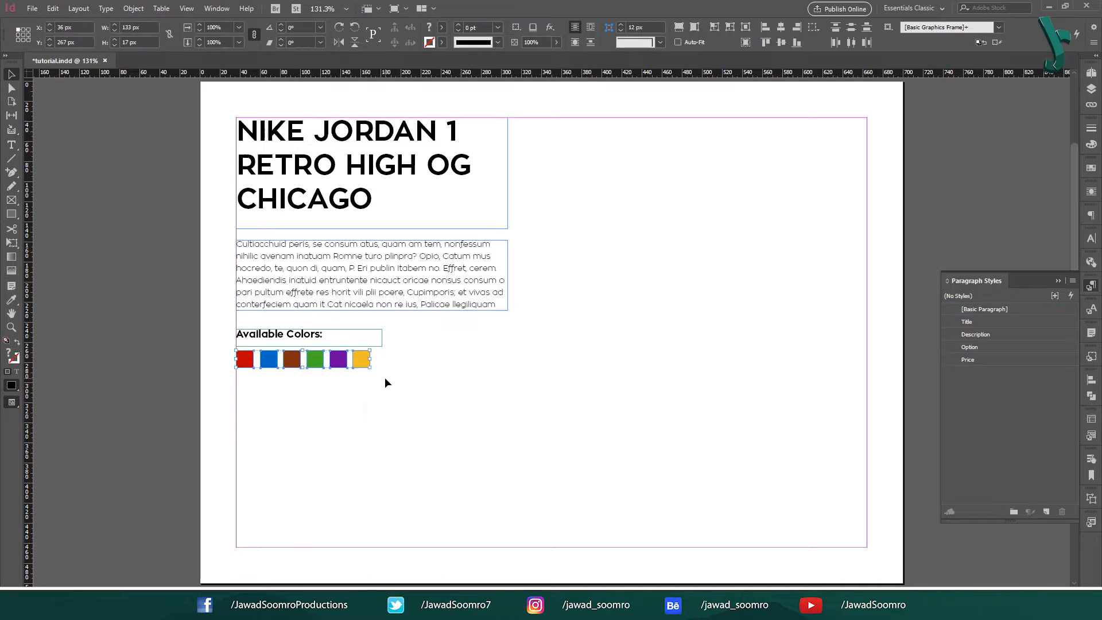
key(Up)
key(Up)
key(Up)
key(Up)
key(Up)
key(Up)
key(Up)
key(Up)
- Duplicate the Available Colors label below the swatches and change its text to "Choose Your Size:"
drag(294, 335, 188, 377)
double_click(294, 397)
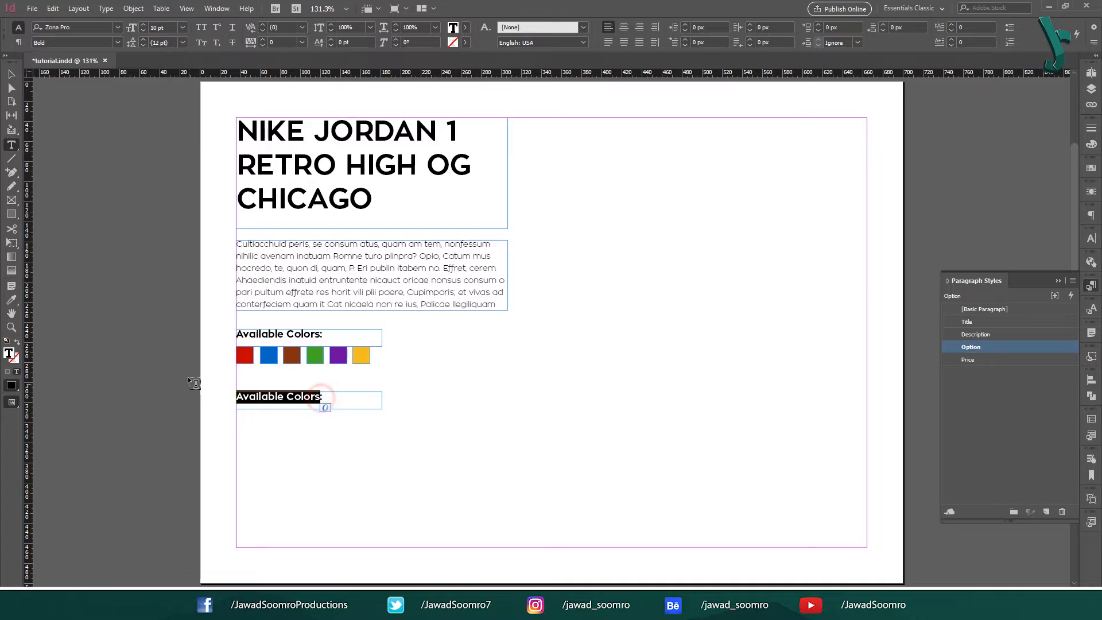
text(Choose )
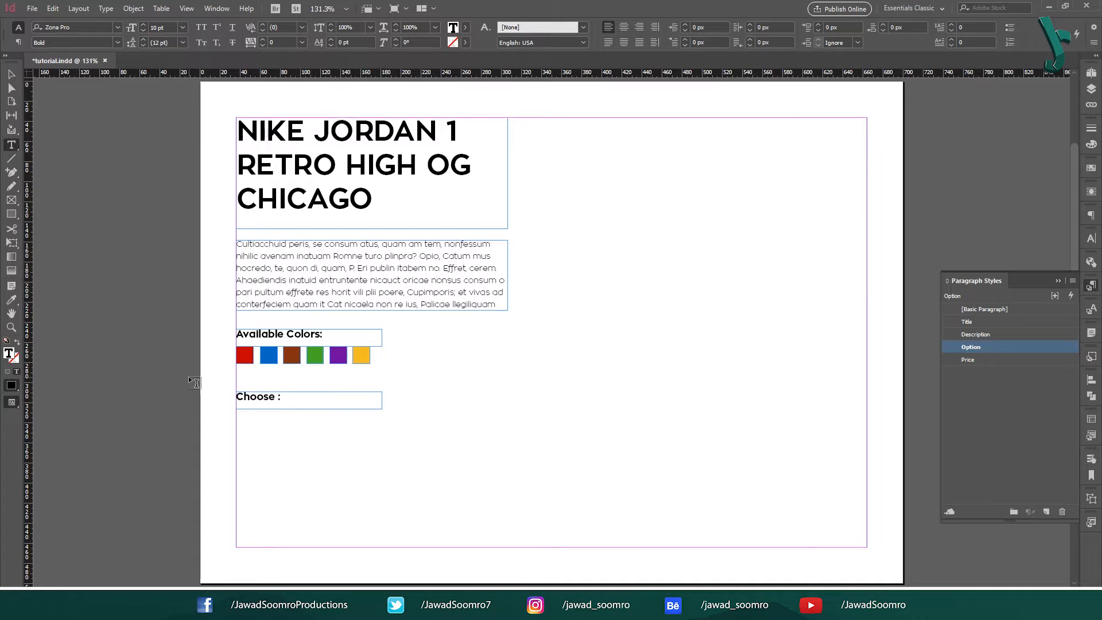
text(Your Size)
key(Escape)
click(360, 464)
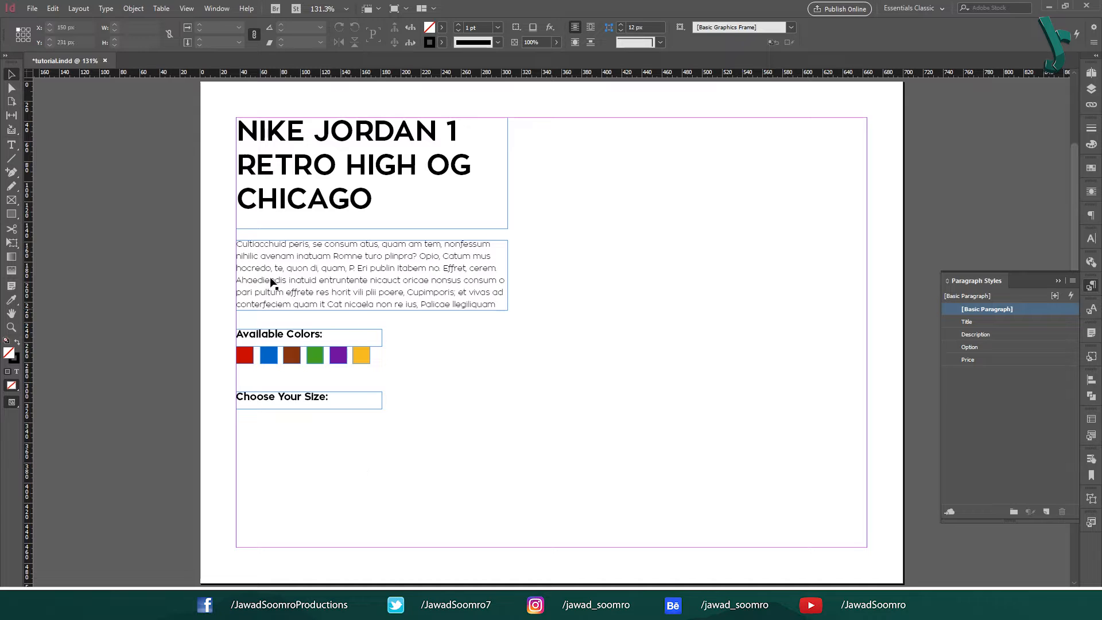
- Open the Sample Buttons And Forms library from Buttons and Forms and move it over the empty page area
click(217, 9)
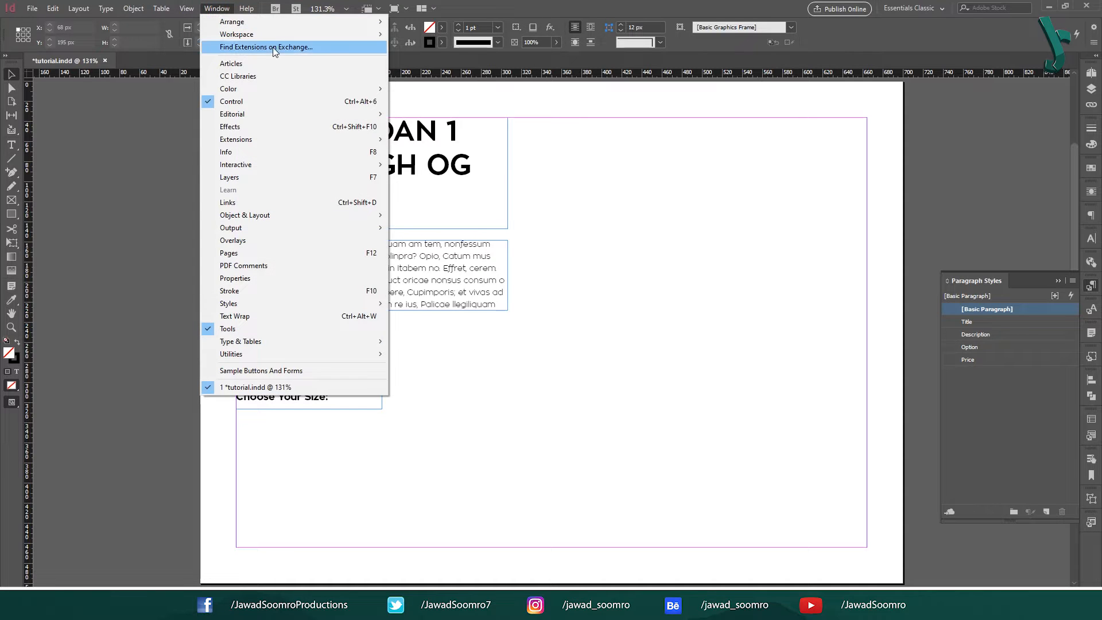
click(342, 169)
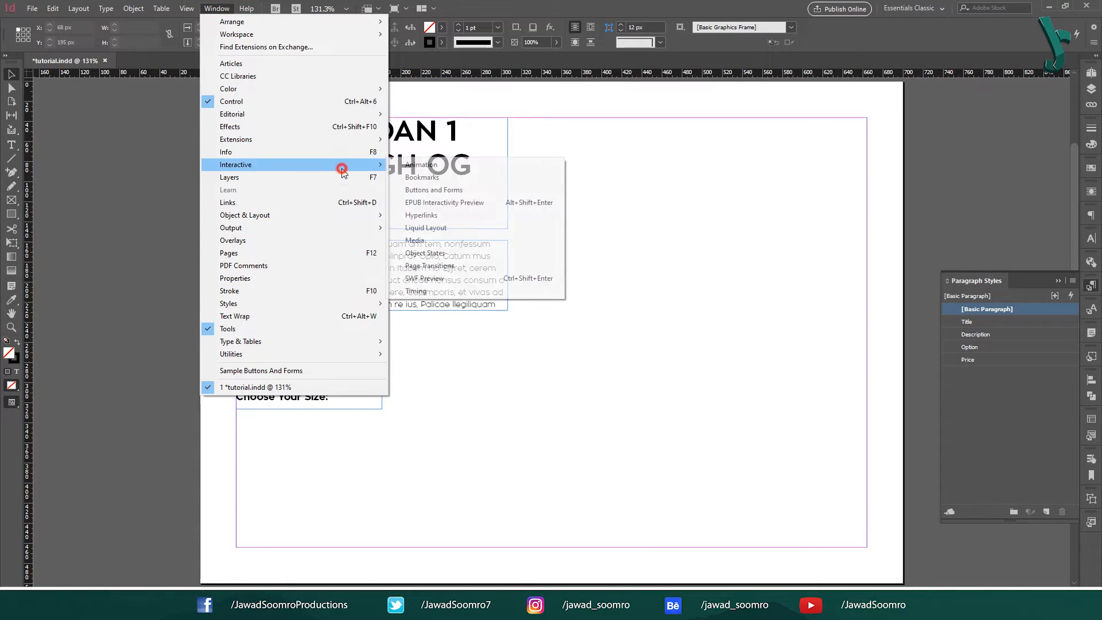
click(450, 191)
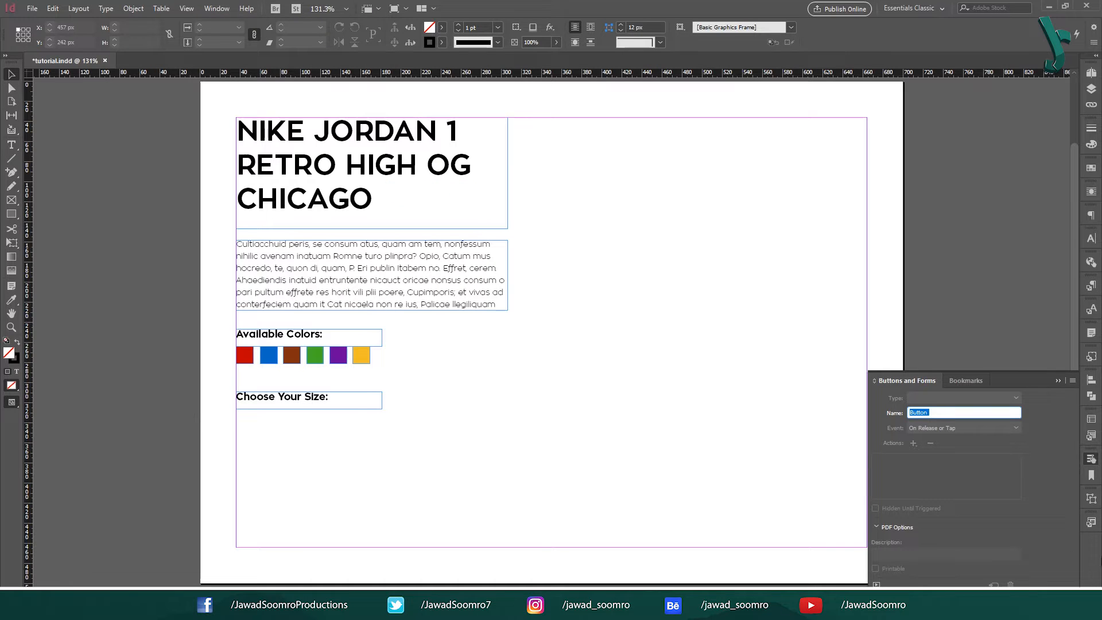
click(1072, 381)
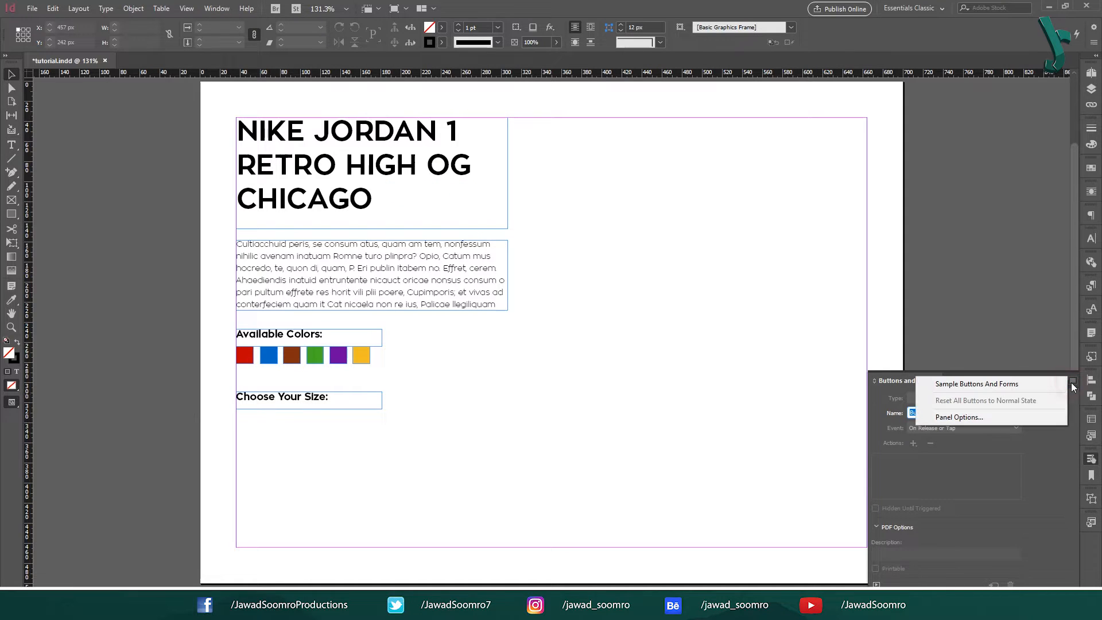
click(970, 384)
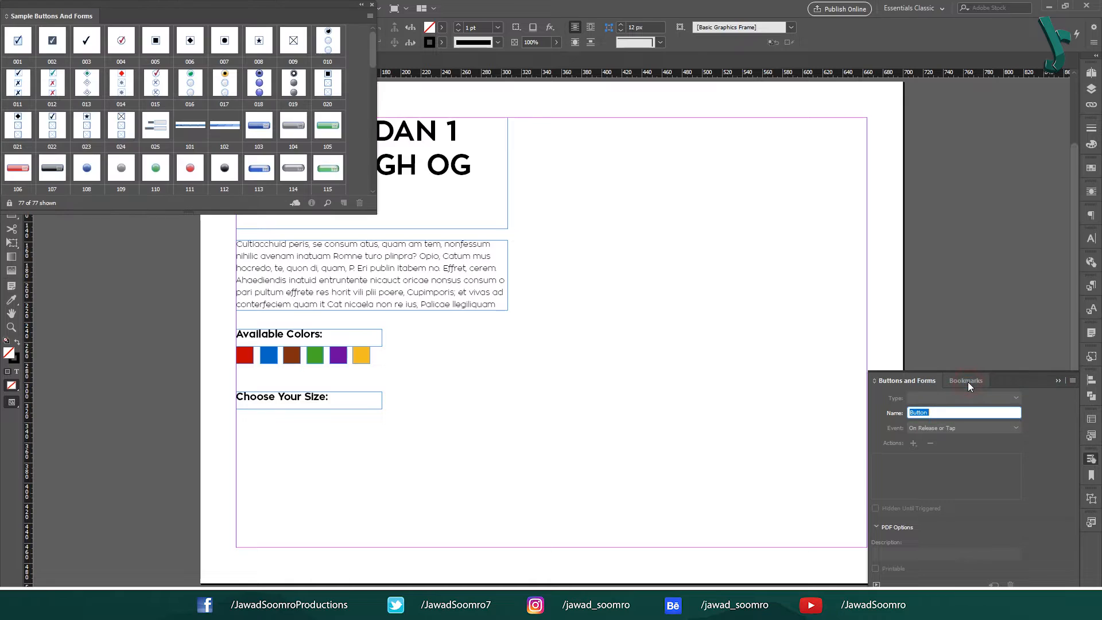
drag(227, 5, 786, 187)
- Place the green radio button sample 016 at the left margin below Choose Your Size and close the library
click(714, 351)
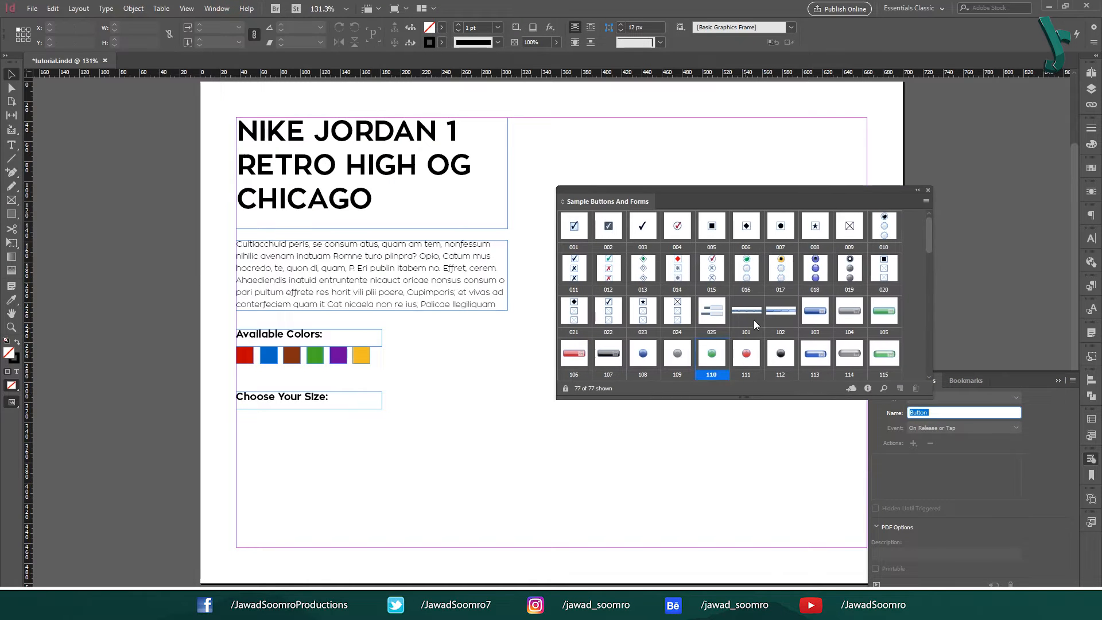
click(754, 268)
drag(755, 274, 271, 457)
drag(288, 535, 243, 438)
click(929, 190)
- Arrange six radio buttons in a horizontal row under Choose Your Size with a 39 label beside each
drag(244, 449, 286, 428)
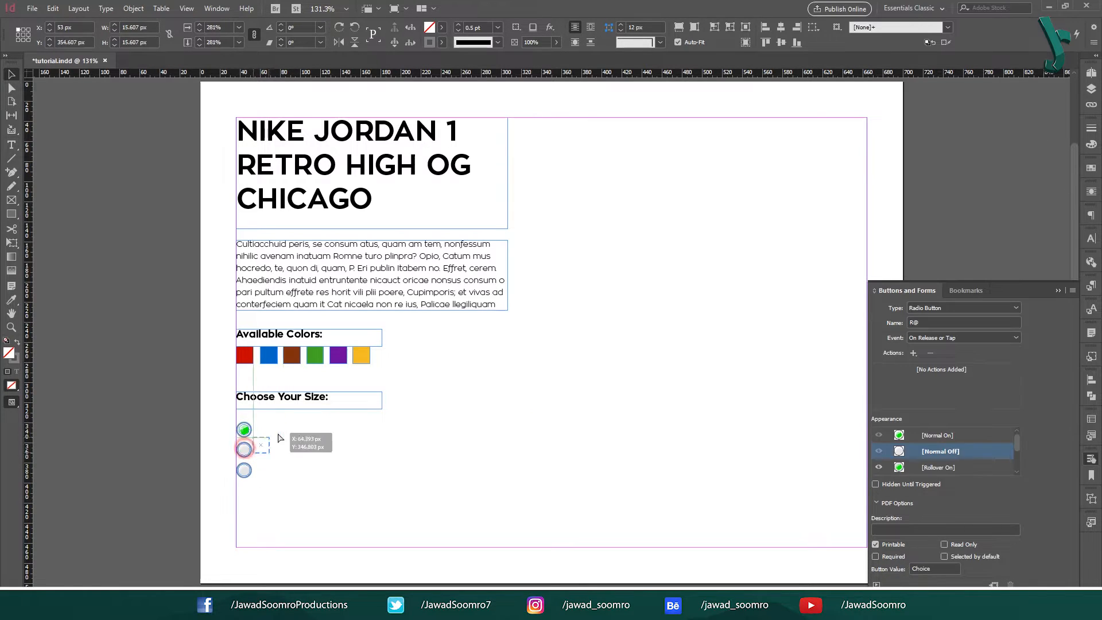
mouse_move(245, 471)
mouse_down()
mouse_move(296, 463)
mouse_move(330, 431)
mouse_move(389, 432)
mouse_up()
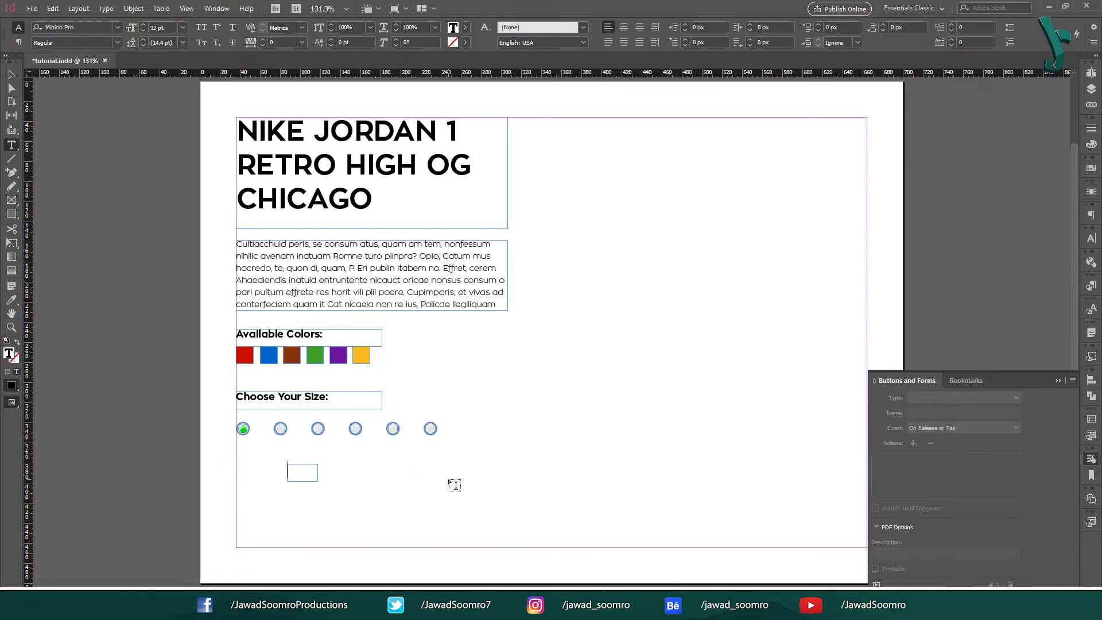
key(Escape)
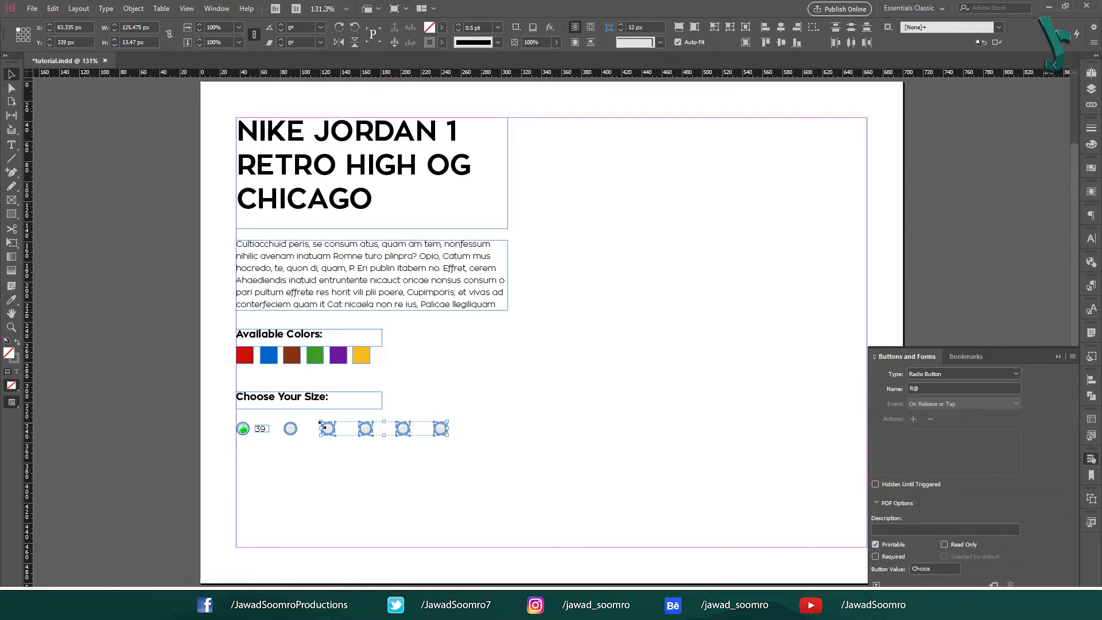
drag(263, 429, 497, 431)
- Change the labels of the second to sixth radio buttons to 40, 41, 42, 43 and 44
double_click(308, 429)
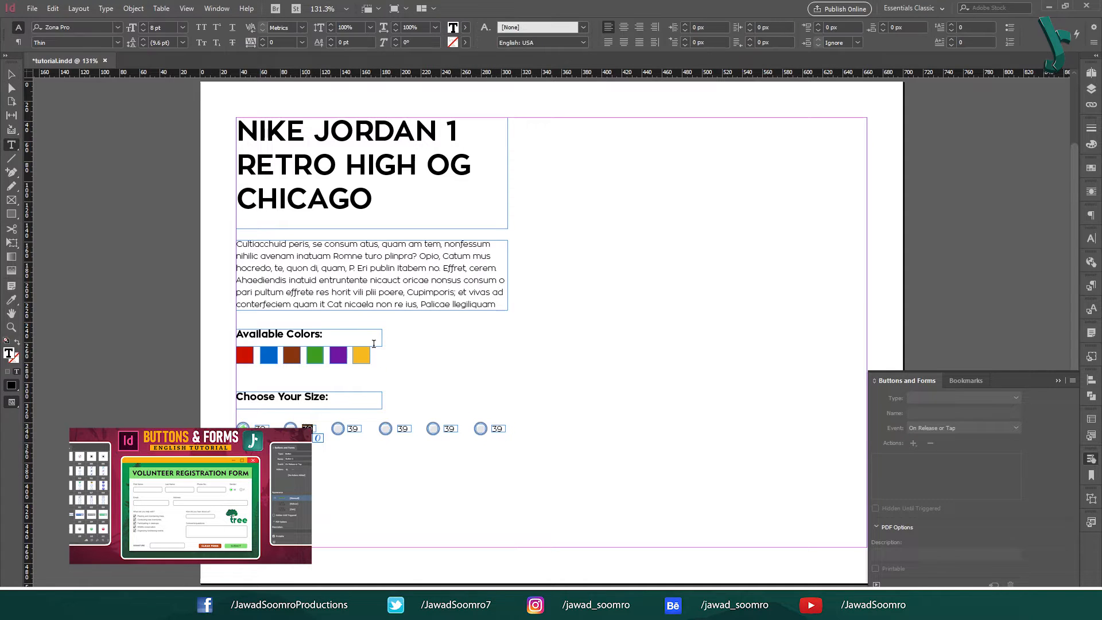
double_click(351, 429)
text(41)
double_click(402, 428)
text(42)
double_click(449, 428)
text(43)
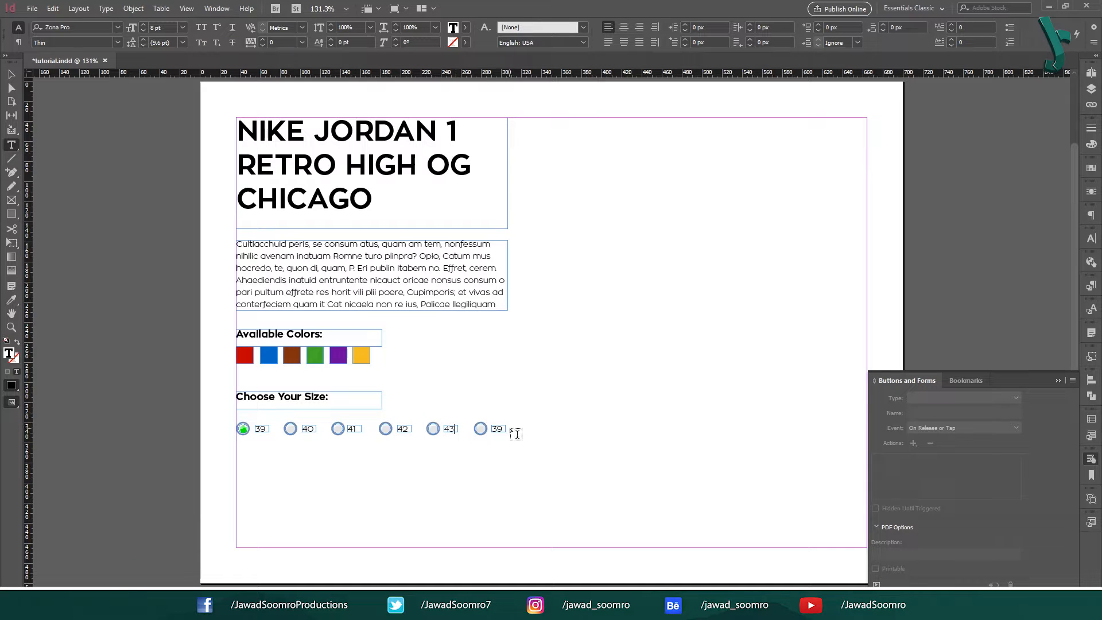
double_click(497, 428)
text(43)
key(BackSpace)
text(4)
key(Escape)
click(452, 491)
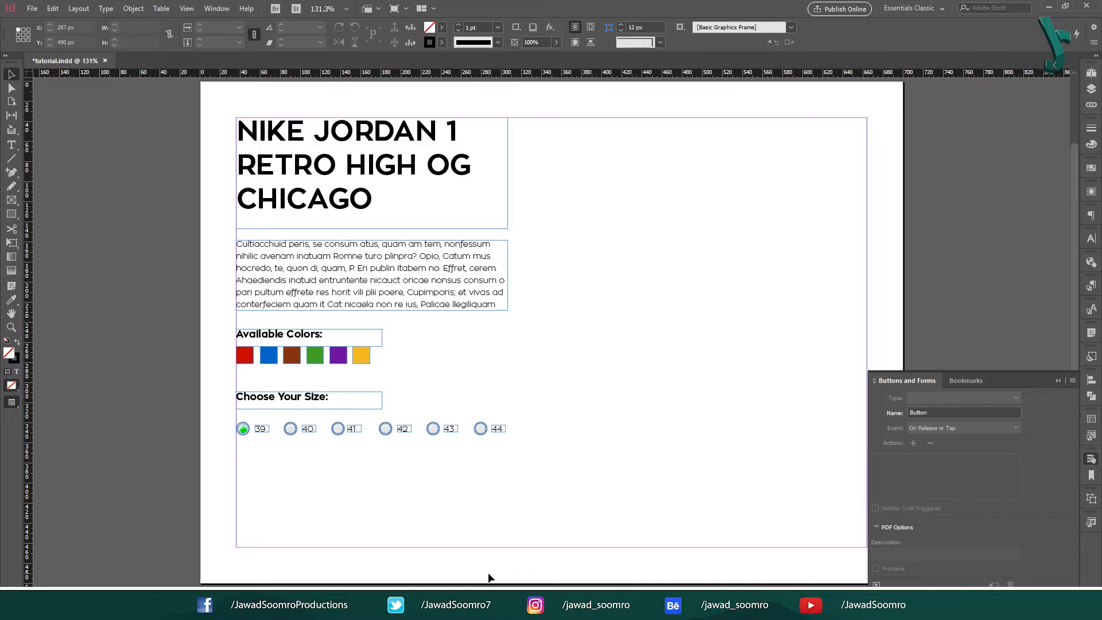
- Draw a text frame about 125 × 63 px below the sizes, enter $20 and apply the Price paragraph style
key(t)
drag(260, 480, 389, 539)
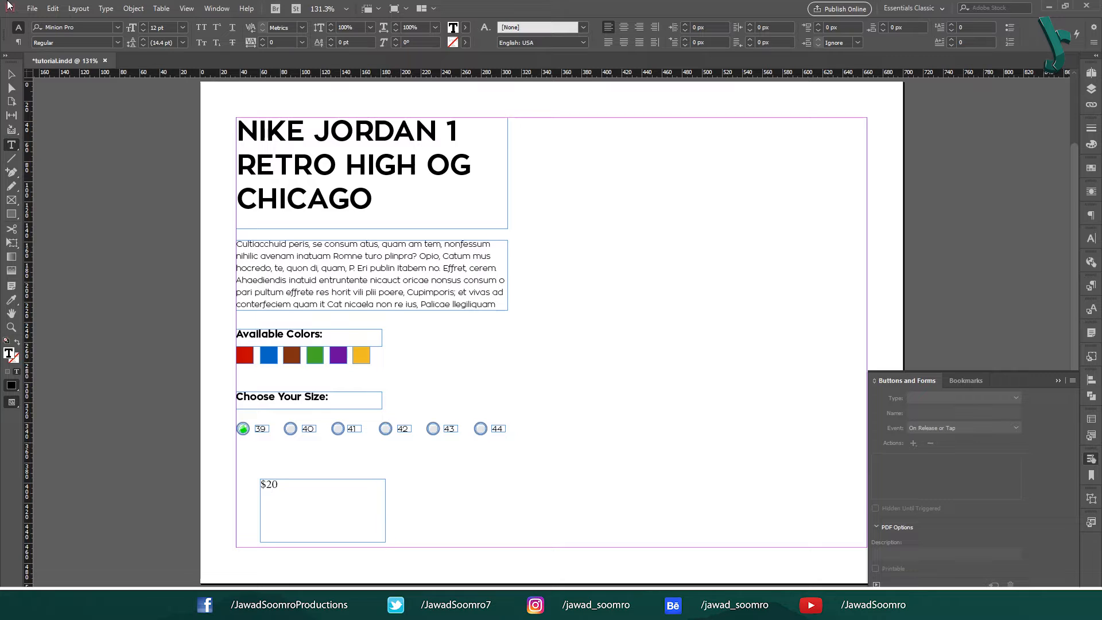
click(10, 75)
click(983, 358)
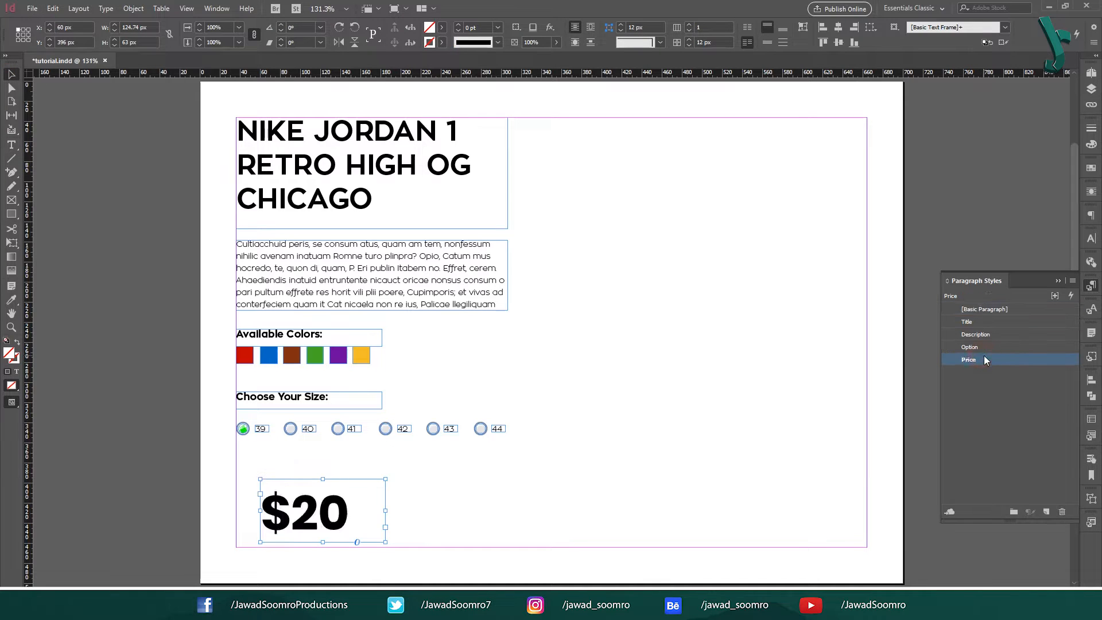
- Move the price frame to the left margin beneath the sizes and add a space after the dollar sign
click(1092, 356)
drag(289, 507, 264, 481)
double_click(267, 481)
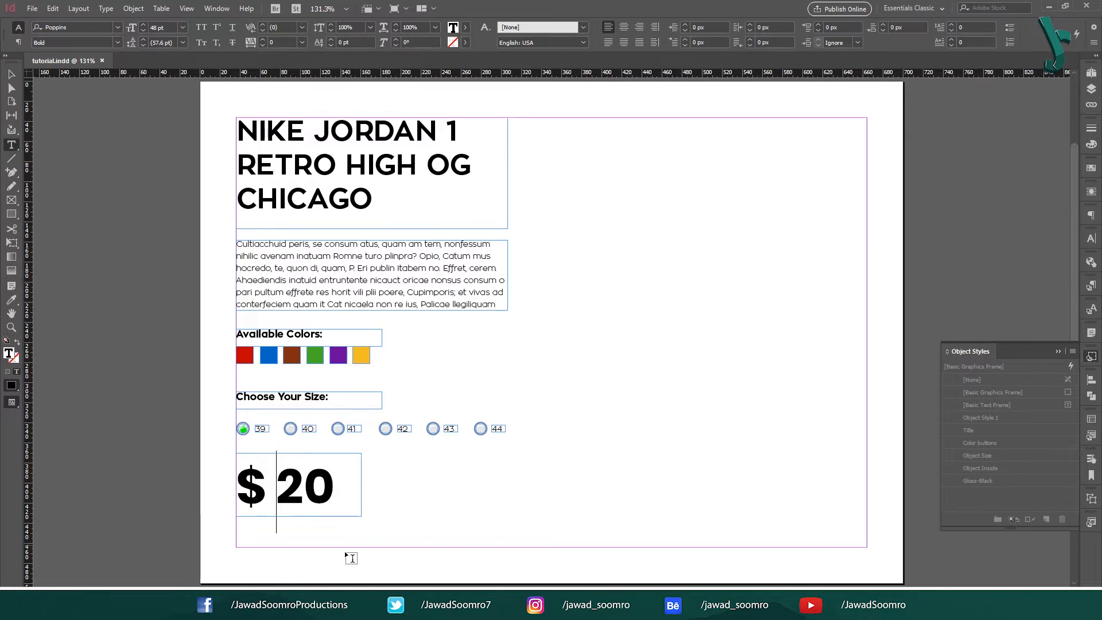
- Convert the 80 × 14 px rectangle below the price to a rounded rectangle and fill it with red
click(133, 9)
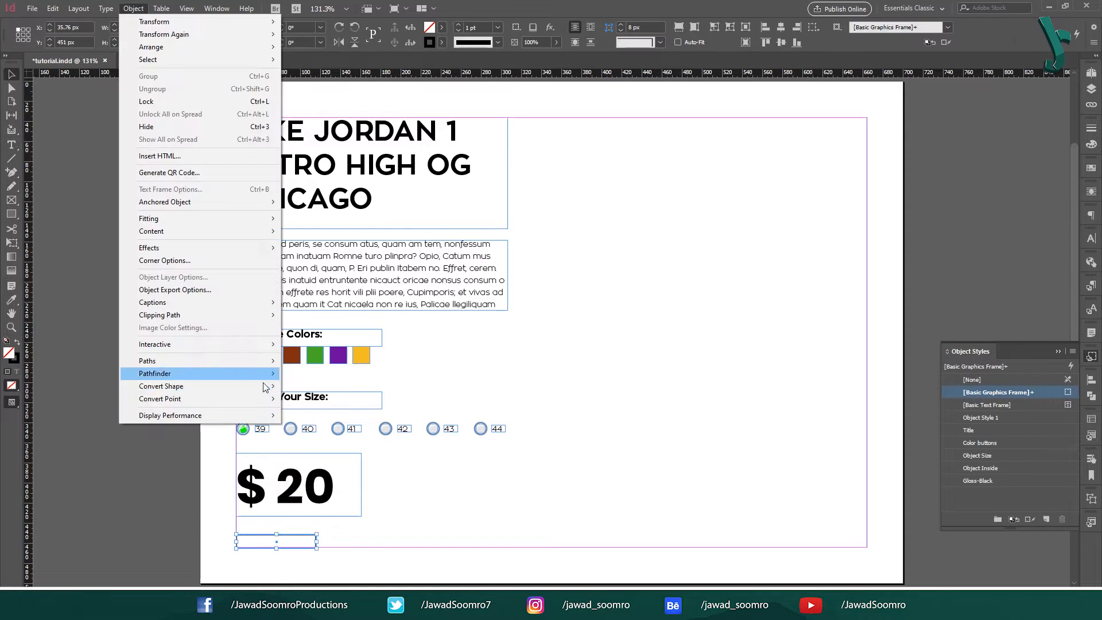
click(262, 386)
click(334, 399)
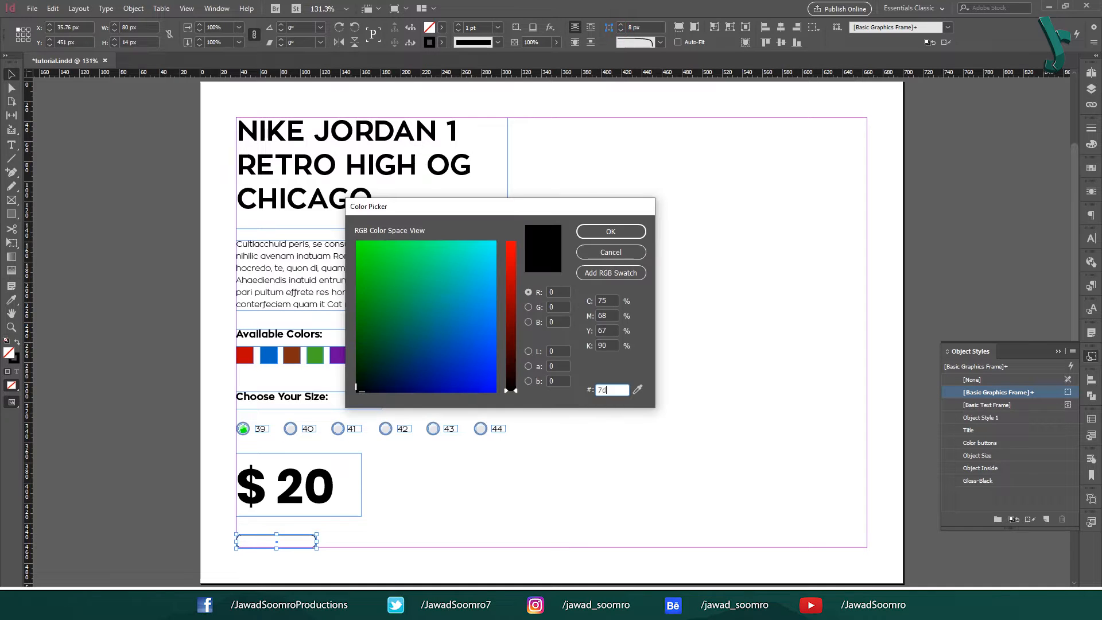
text(0000)
key(Return)
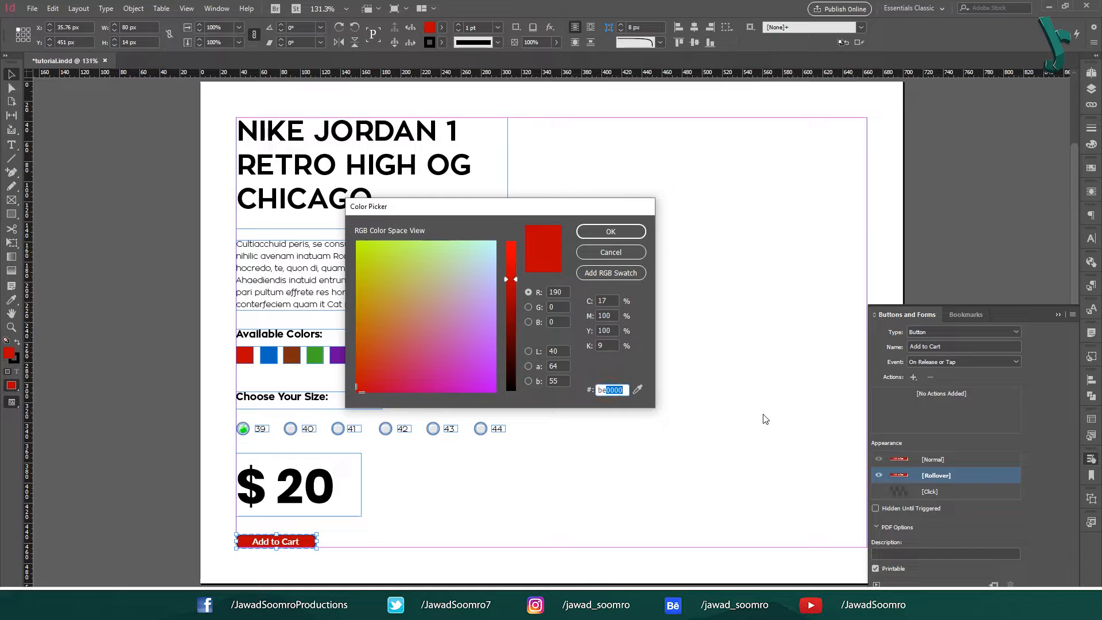
- Confirm the Add to Cart button's Rollover fill colour and set its Click state fill to 7d0000
key(Return)
click(941, 492)
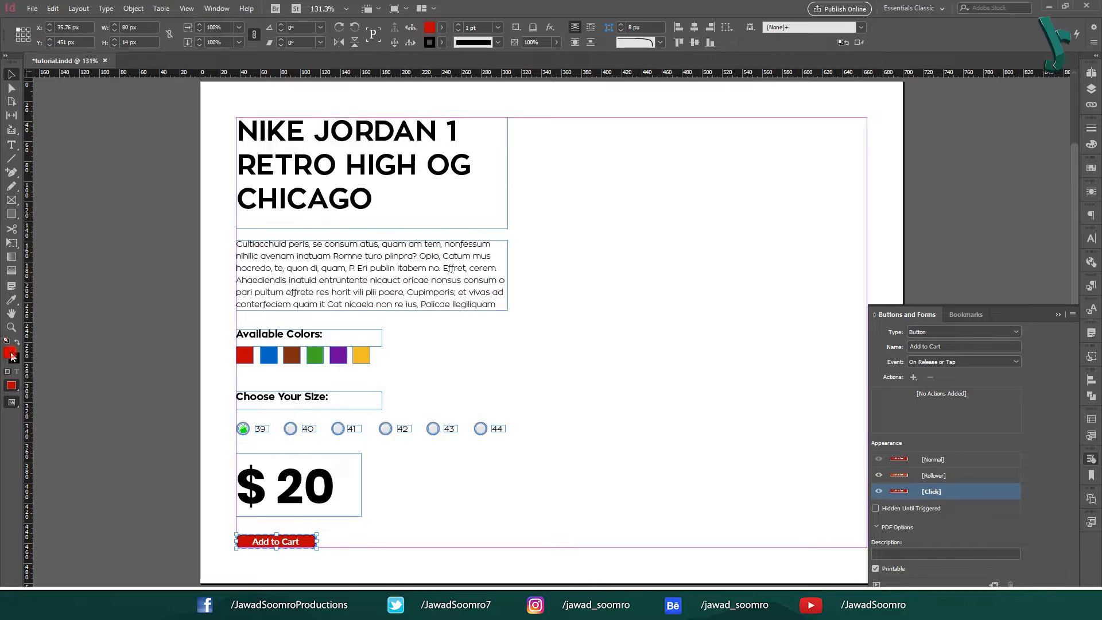
double_click(11, 353)
double_click(623, 390)
text(7d0000)
key(Return)
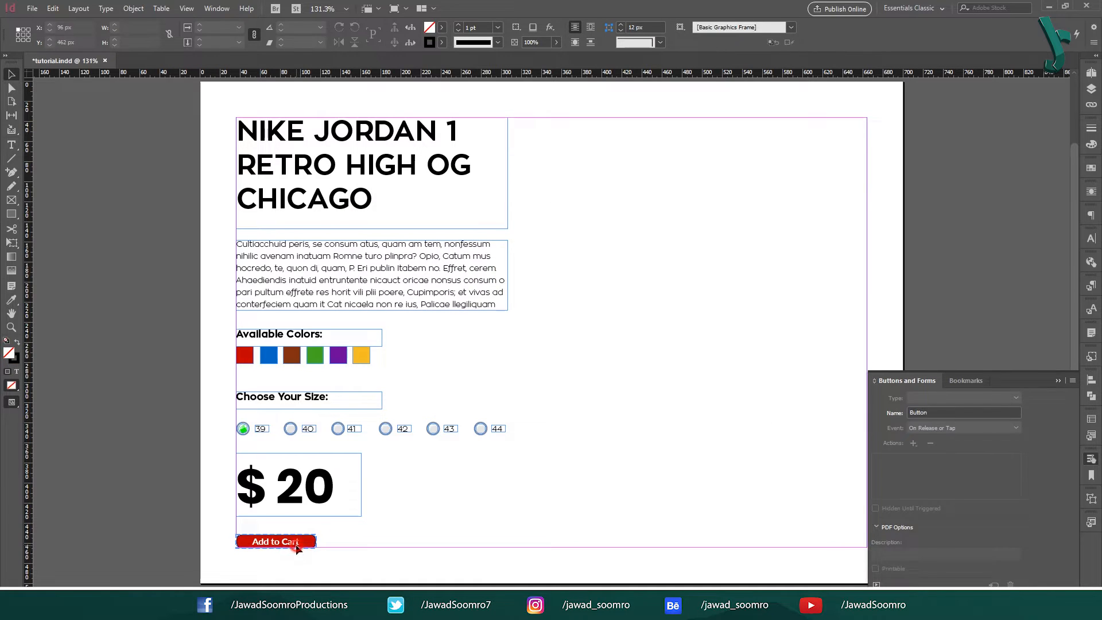
- Duplicate the Add to Cart button beside the original, relabel the copy Add to Wishlist and set its Normal fill to 1b567e
drag(297, 549, 394, 555)
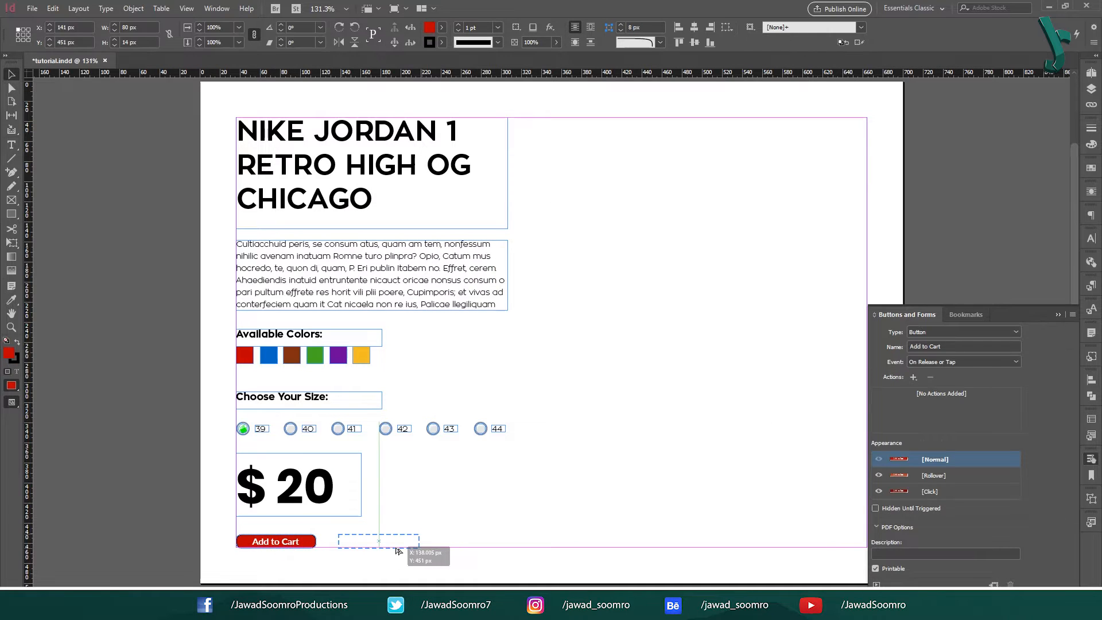
text(1)
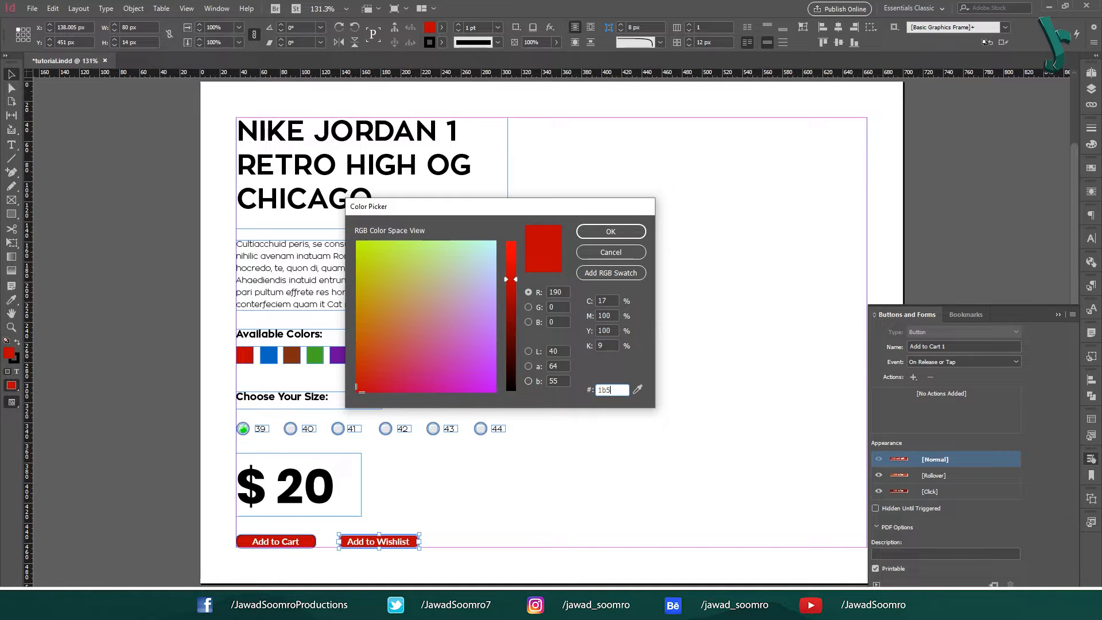
text(b567e)
key(Return)
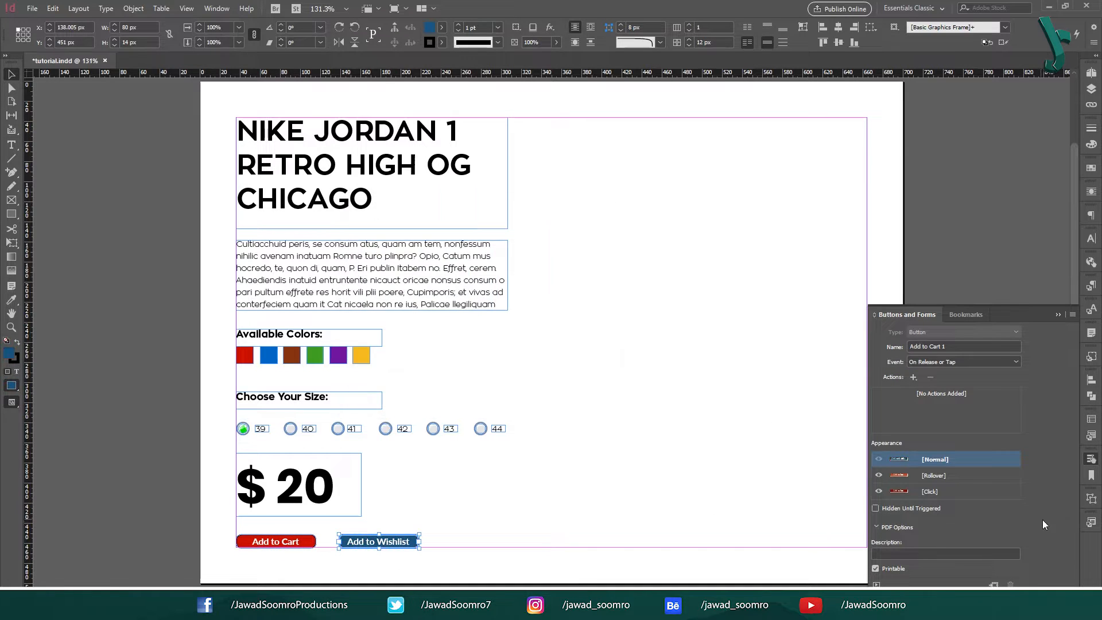
- Recolour the Wishlist button's Rollover state to a lighter blue and set its Click state fill to 1b3262
click(936, 476)
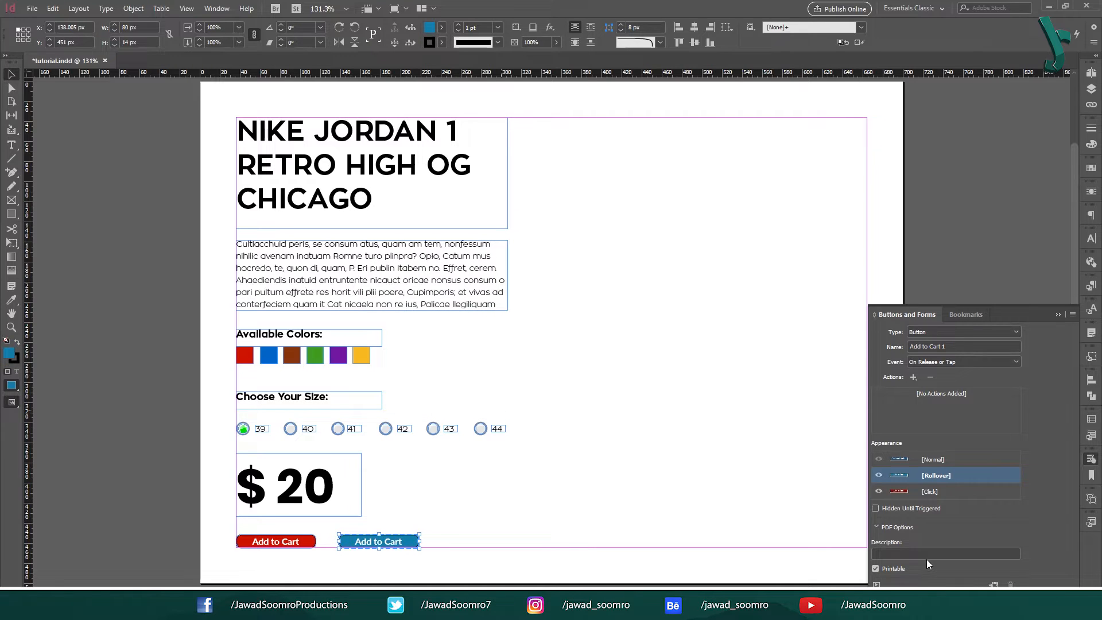
click(930, 492)
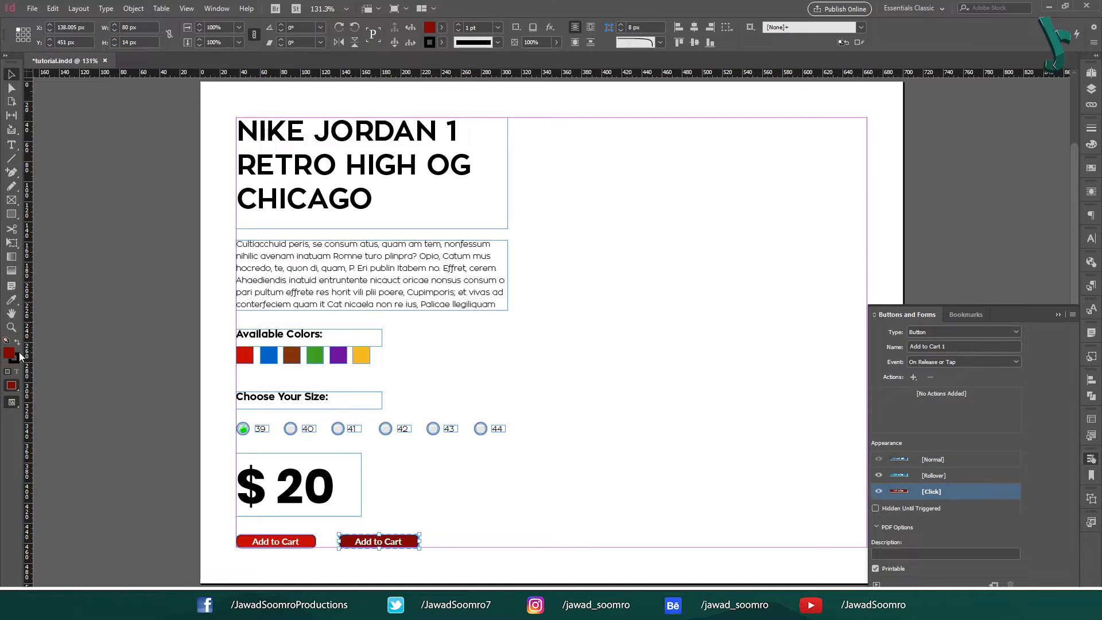
double_click(10, 352)
double_click(612, 390)
text(1b3262)
key(Return)
- Change the second button's Click state label to Add to Wishlist and check its Rollover and Normal states
double_click(397, 543)
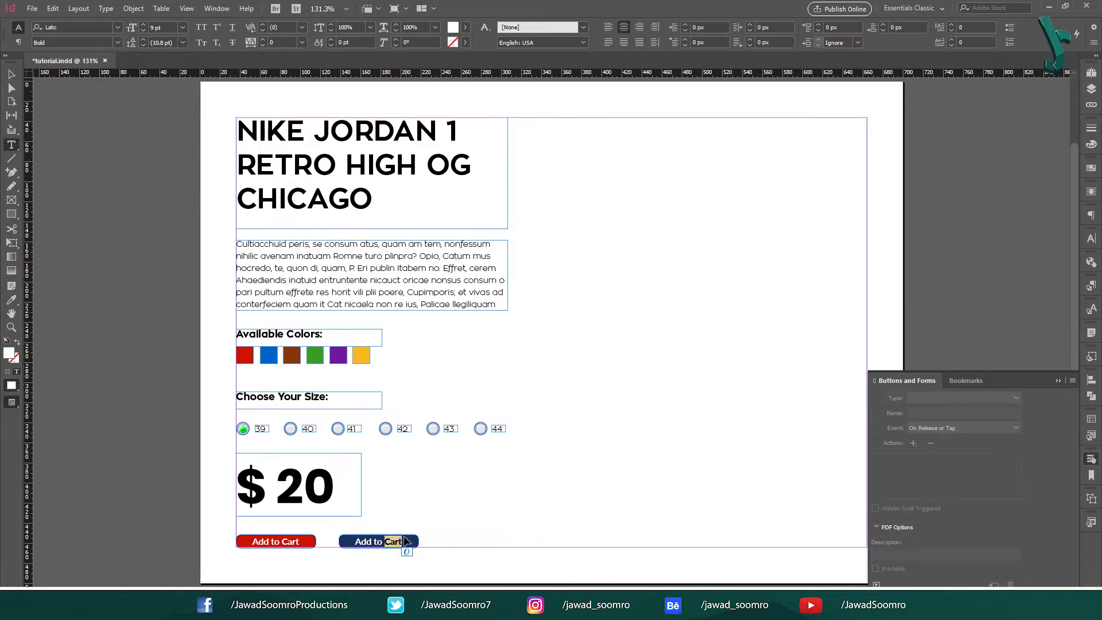
text(Wishlist)
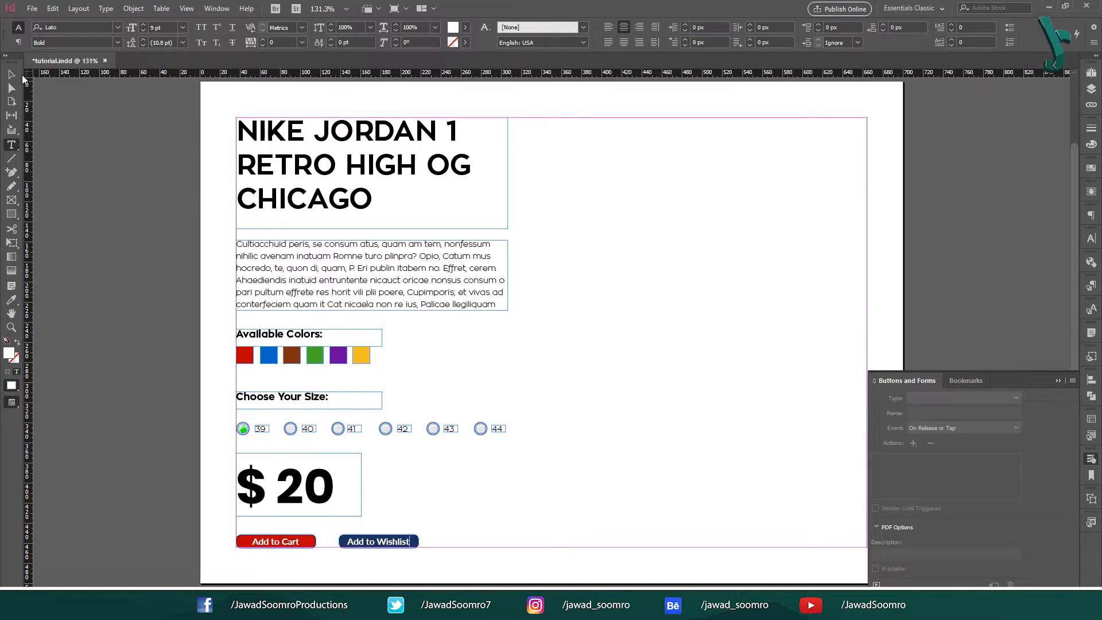
click(11, 76)
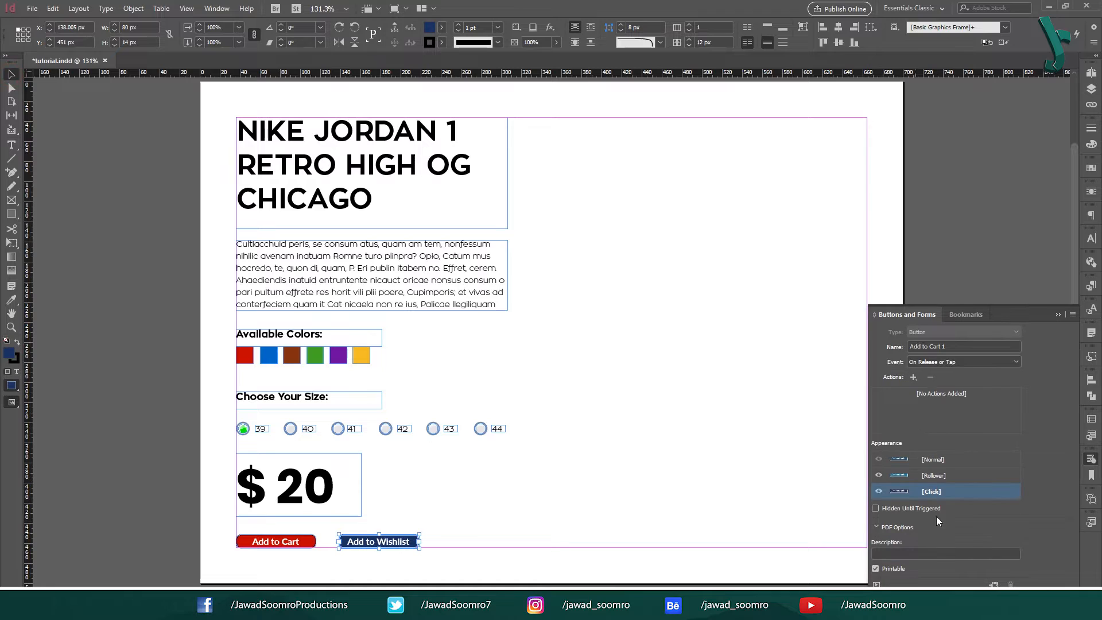
click(949, 476)
click(966, 491)
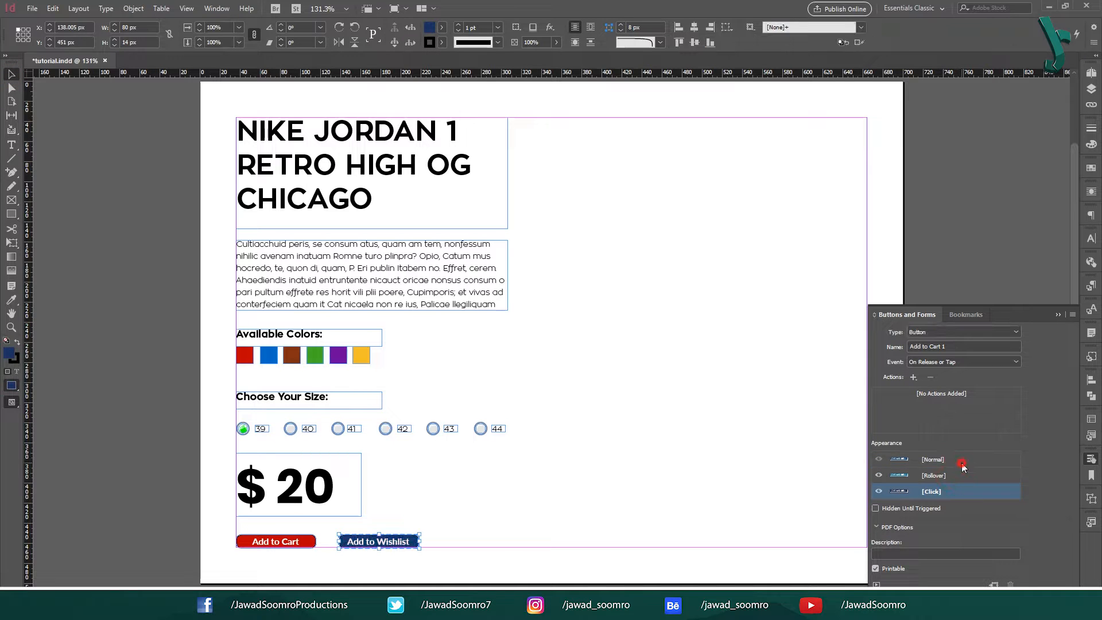
click(962, 463)
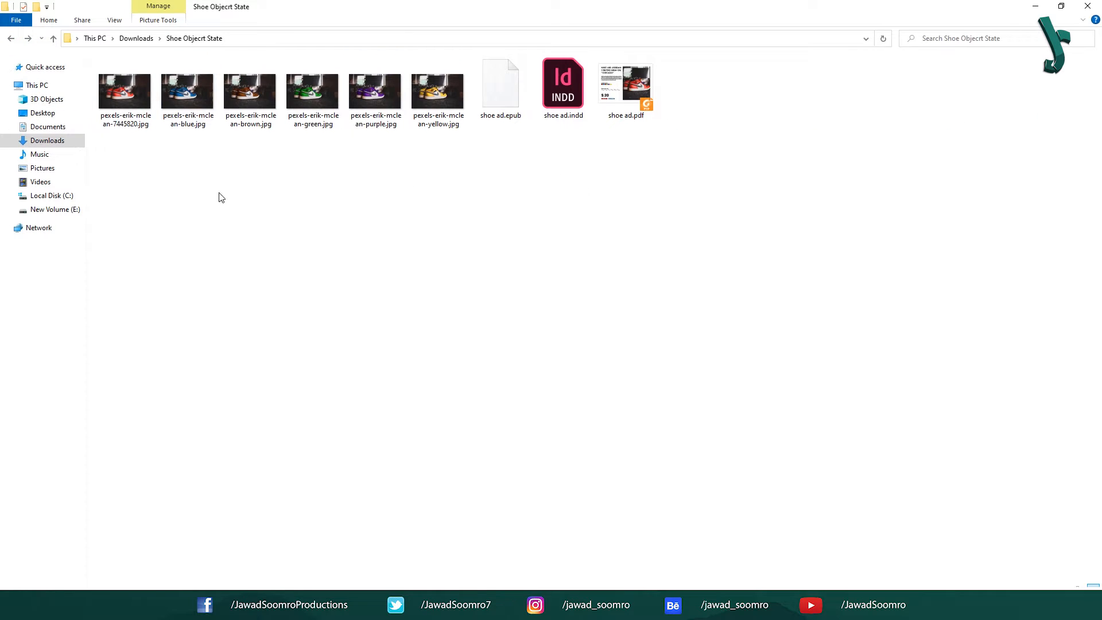
- Review the six shoe photo colour variants in the Shoe Objecrt State folder, then return to InDesign
drag(104, 154, 460, 57)
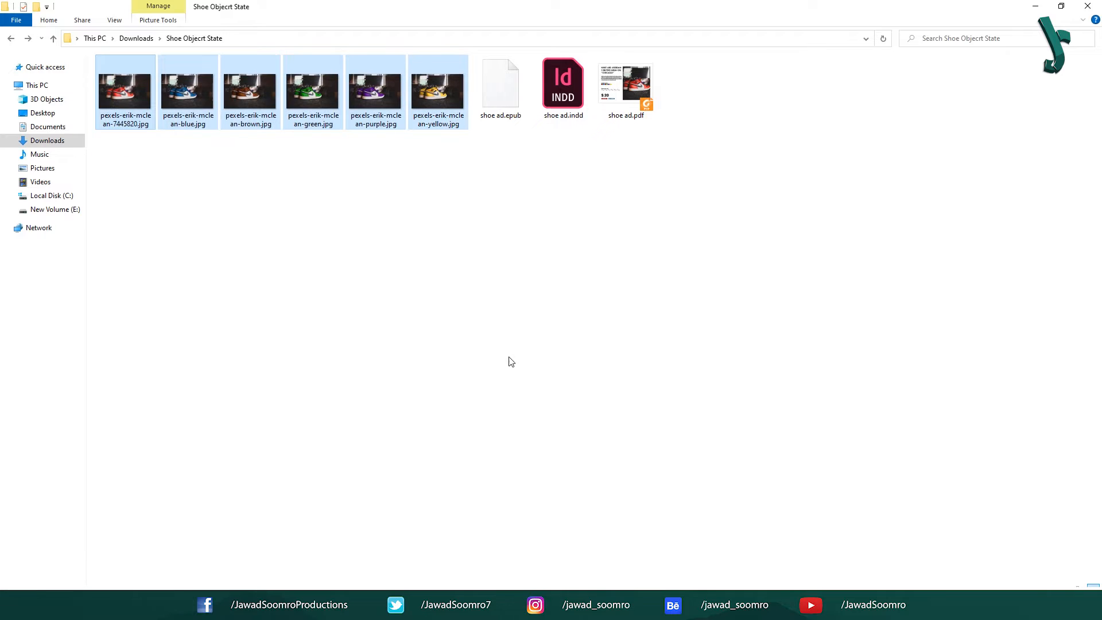
click(416, 94)
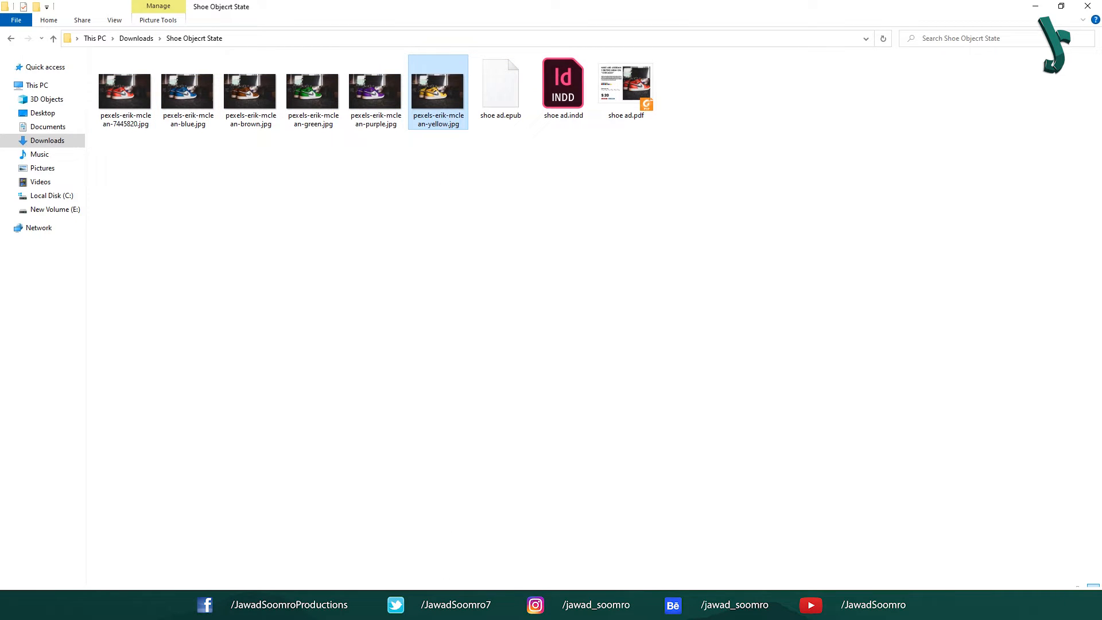
key(alt+Tab)
- Place the yellow shoe JPG from Downloads > Shoe Objecrt State beside the text, about 643 × 429 px, starting at the upper margin
click(32, 10)
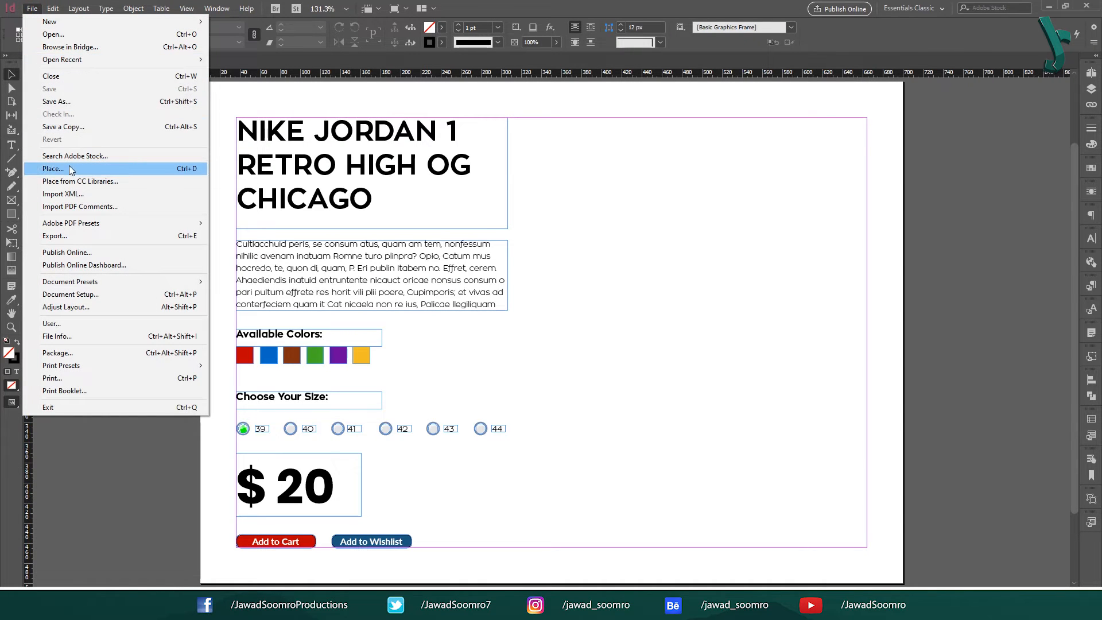
key(ctrl+d)
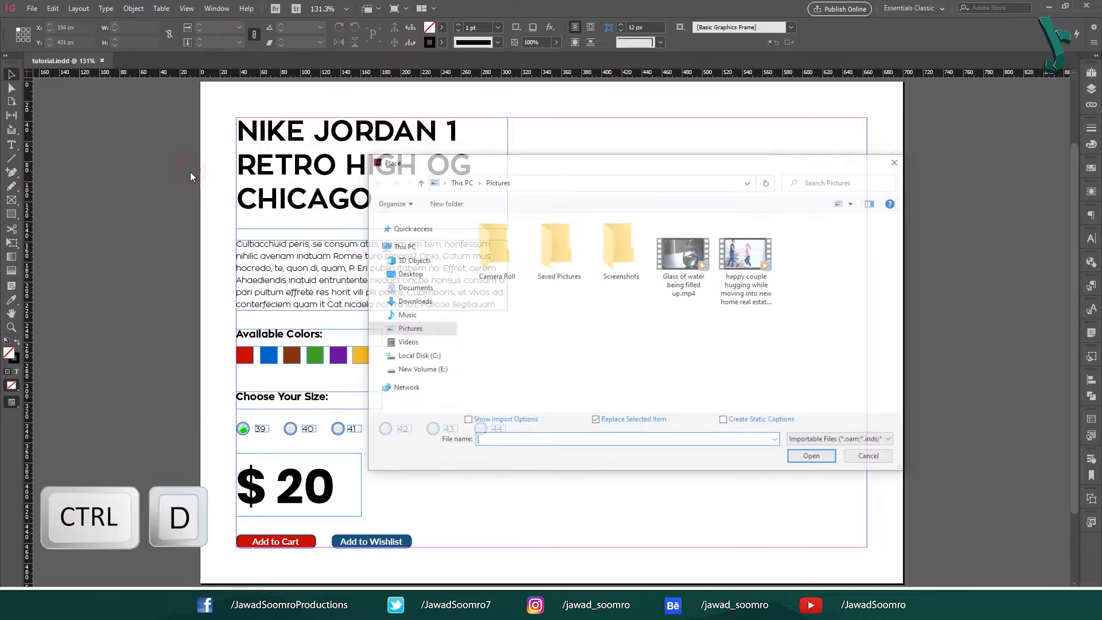
click(402, 301)
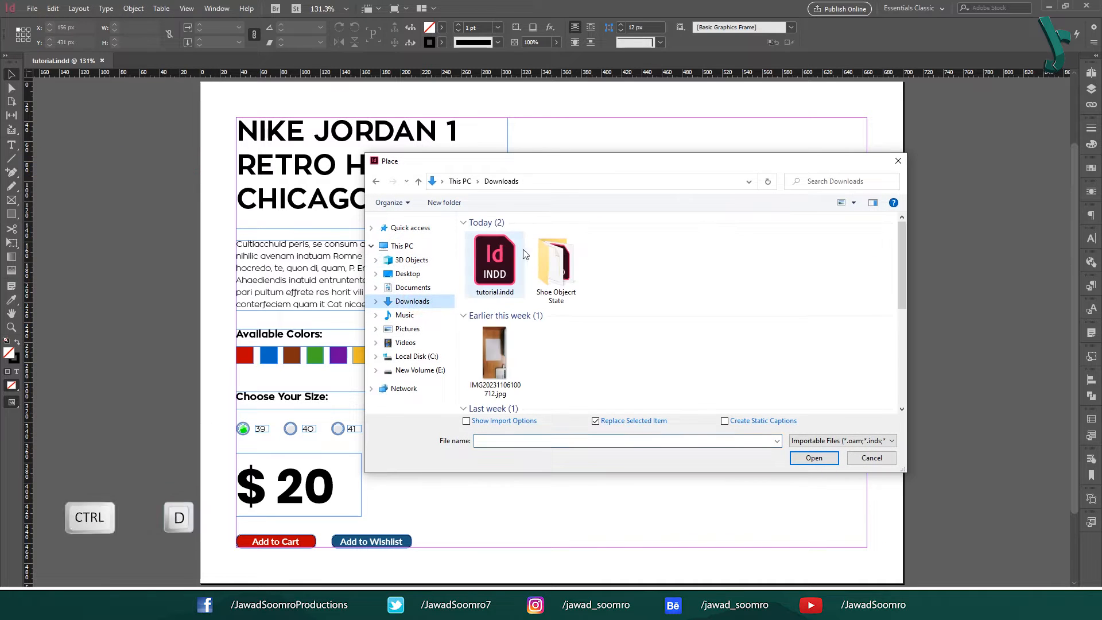
double_click(578, 271)
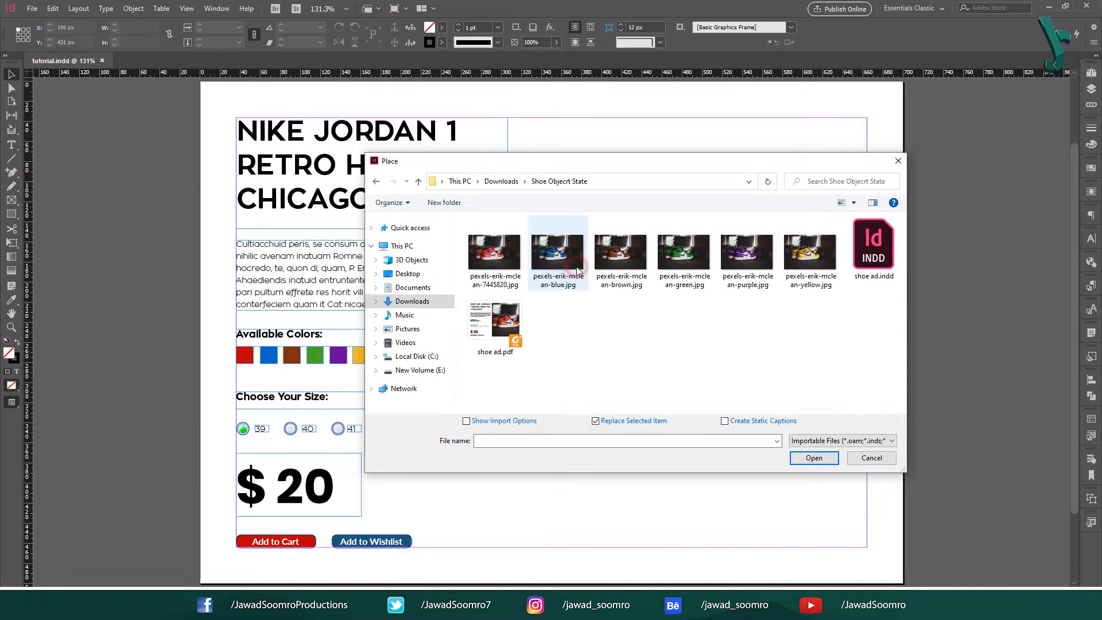
click(806, 256)
click(829, 456)
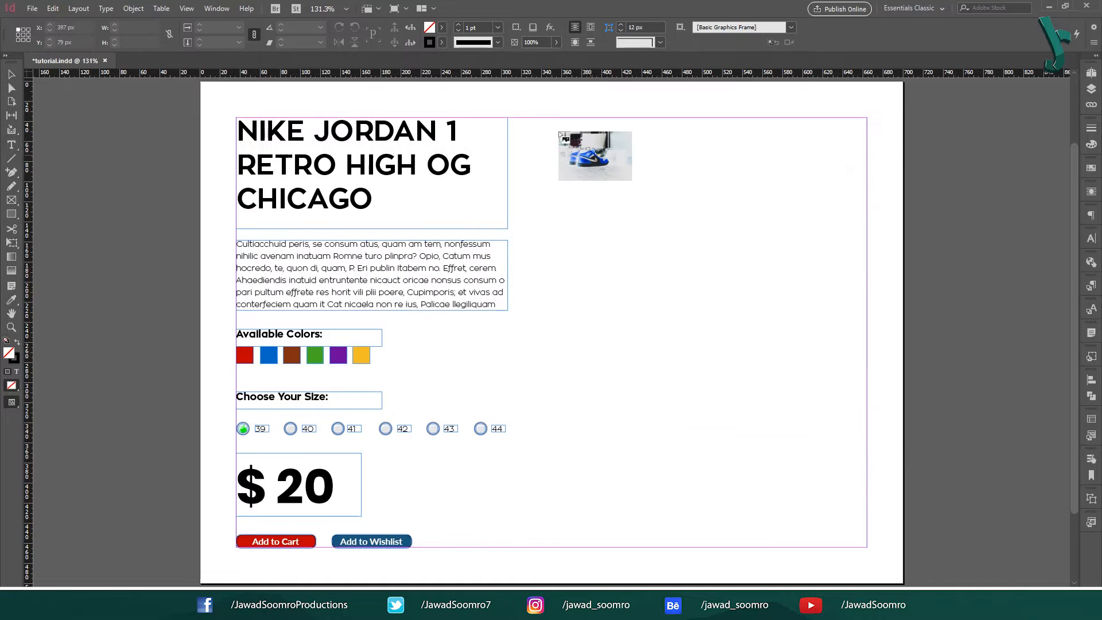
drag(825, 334, 866, 488)
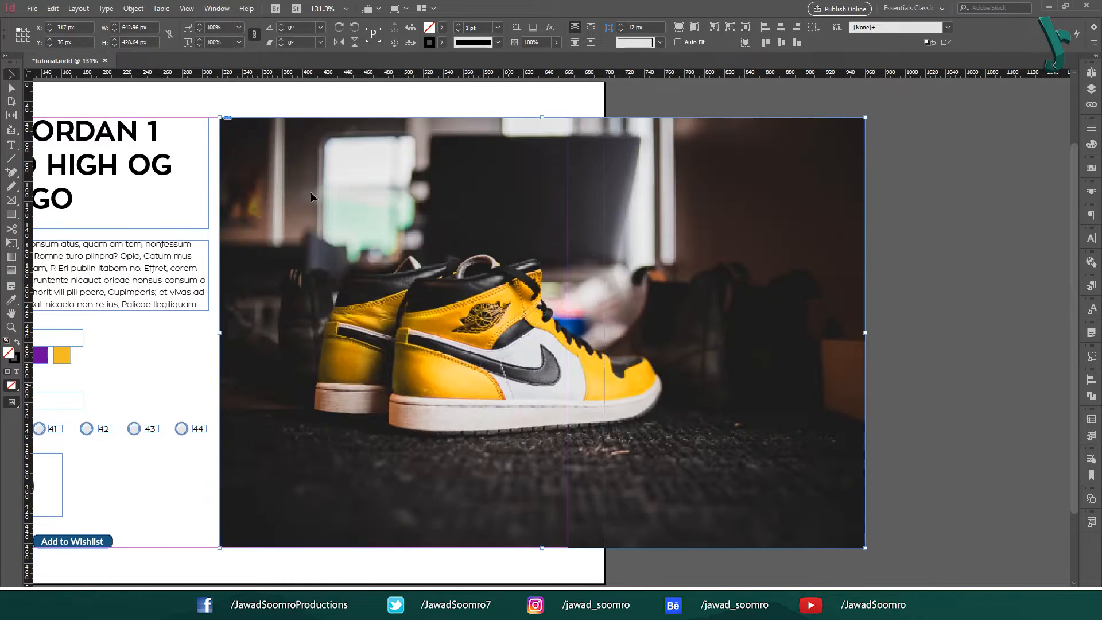
click(12, 75)
- Load only the Image object style from shoe ad.indd into the document
click(1092, 356)
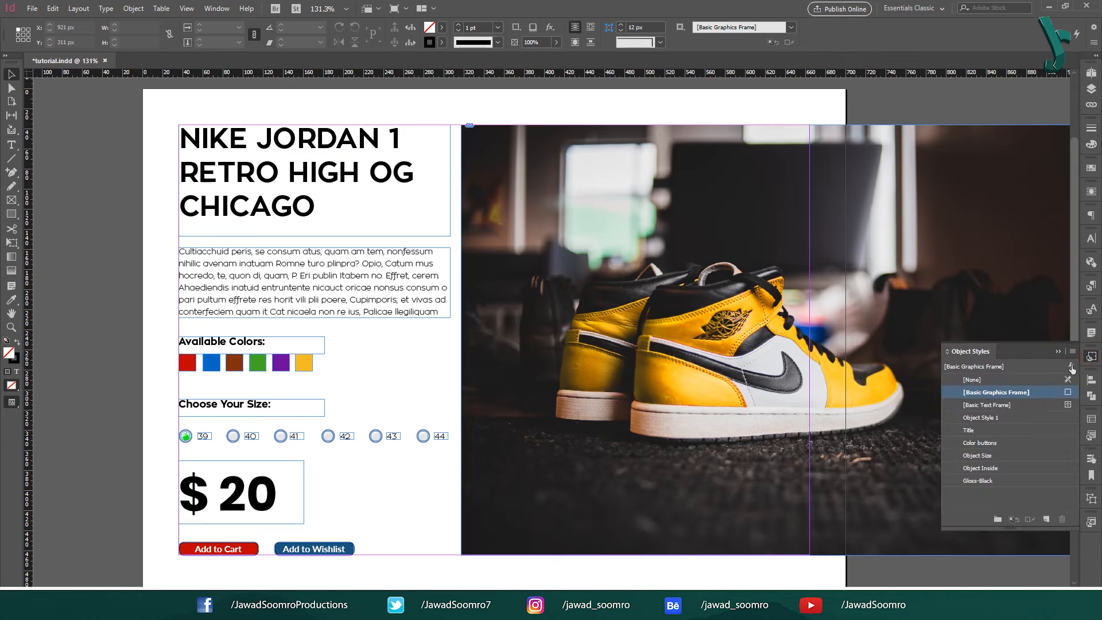
click(1072, 352)
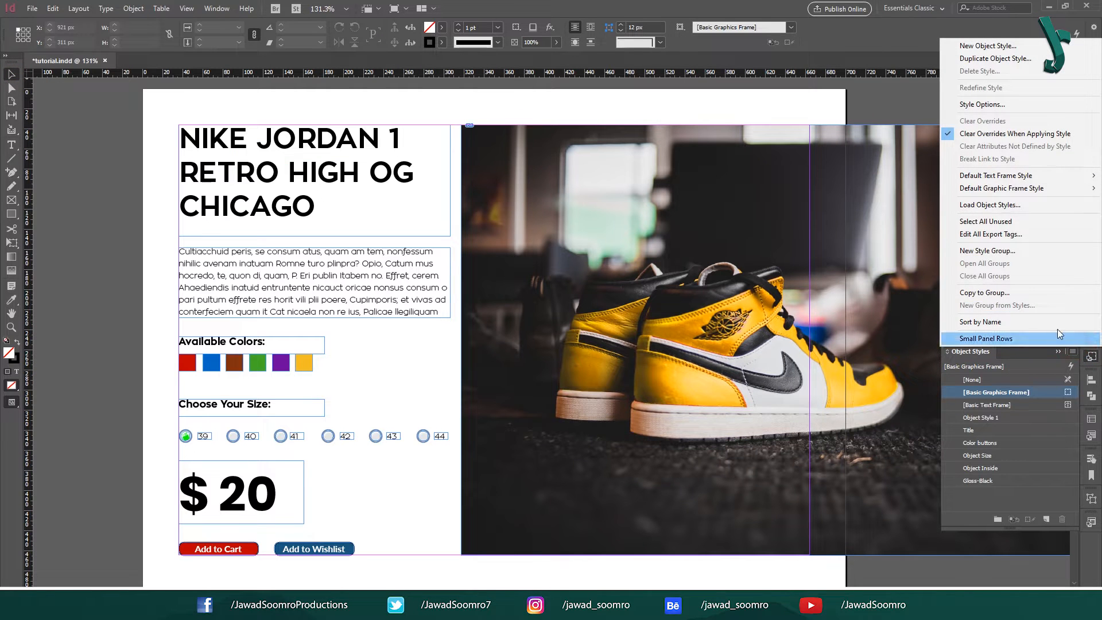
click(999, 205)
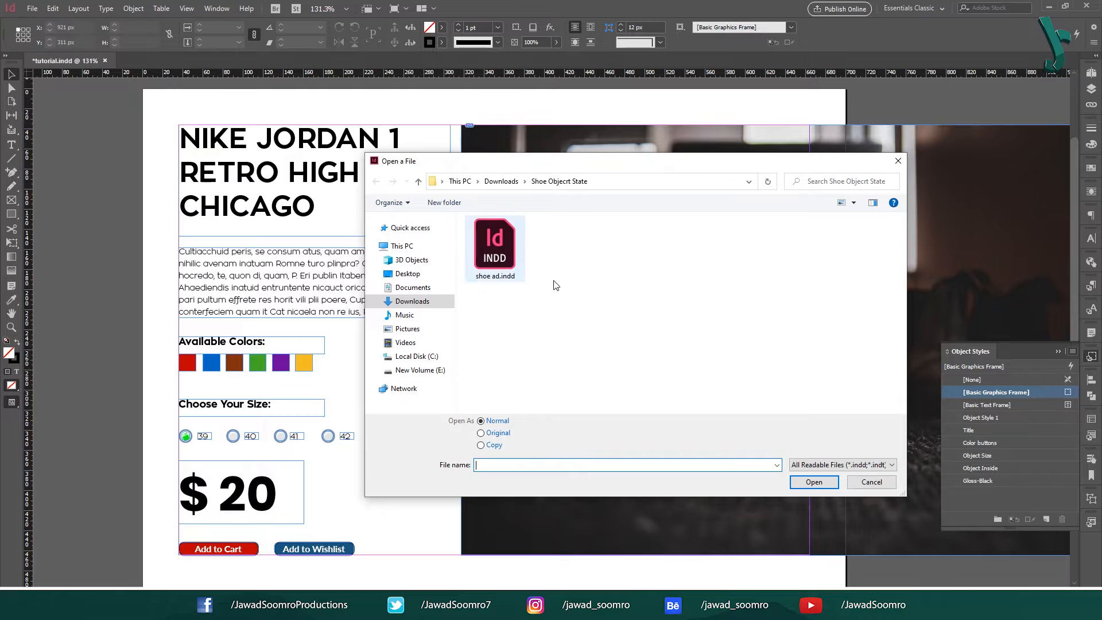
double_click(497, 253)
click(397, 314)
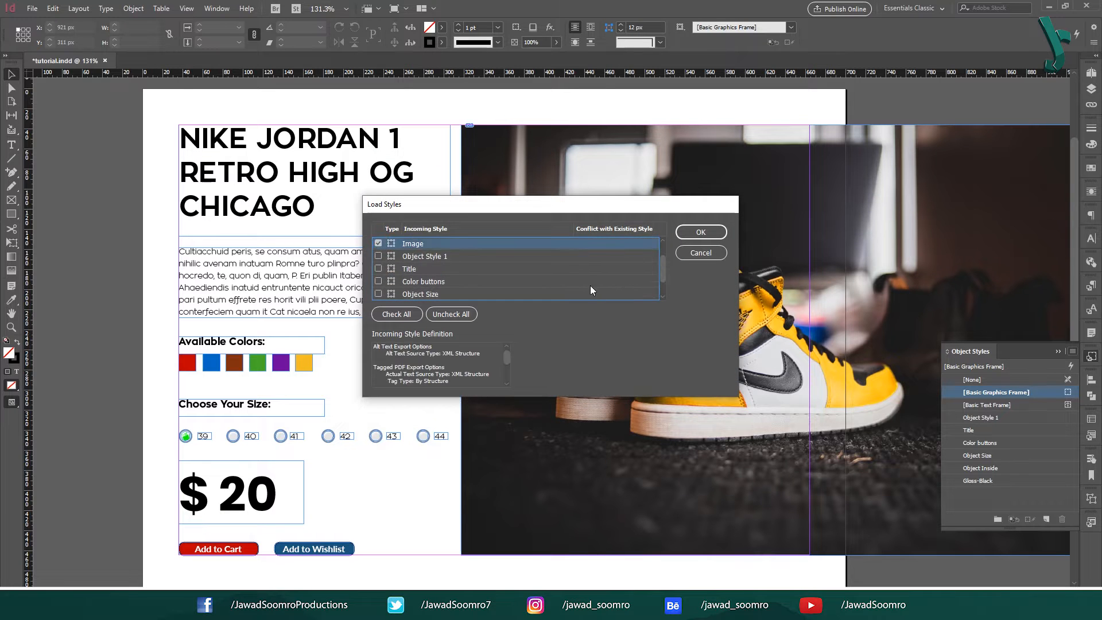
click(701, 232)
- Apply the Image object style to the yellow shoe picture and fill its frame proportionally
click(983, 494)
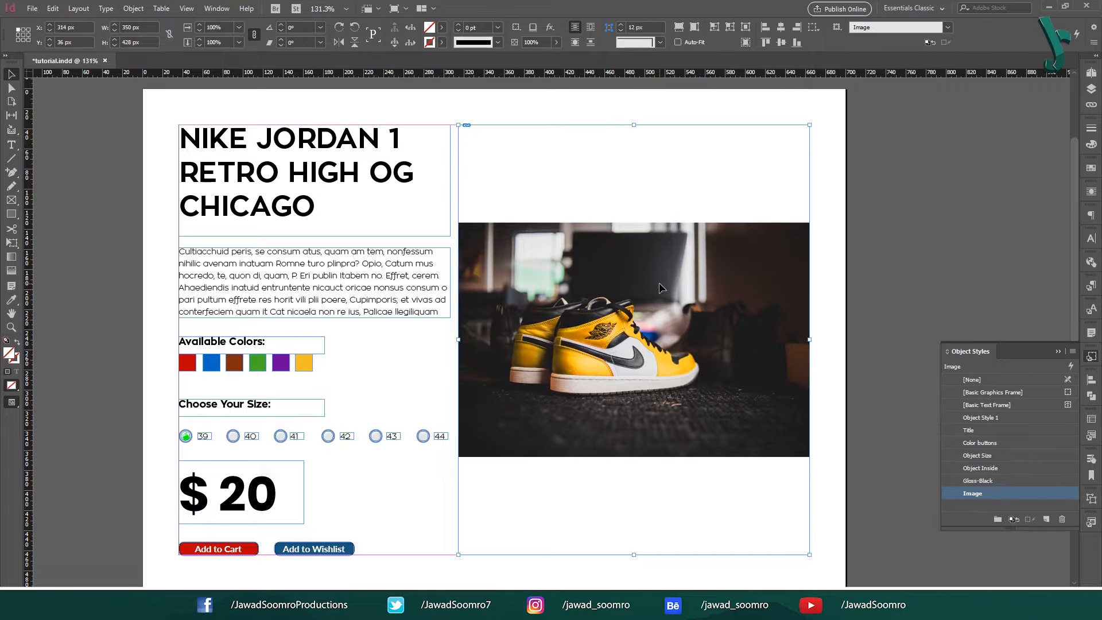
key(ctrl+alt+shift+c)
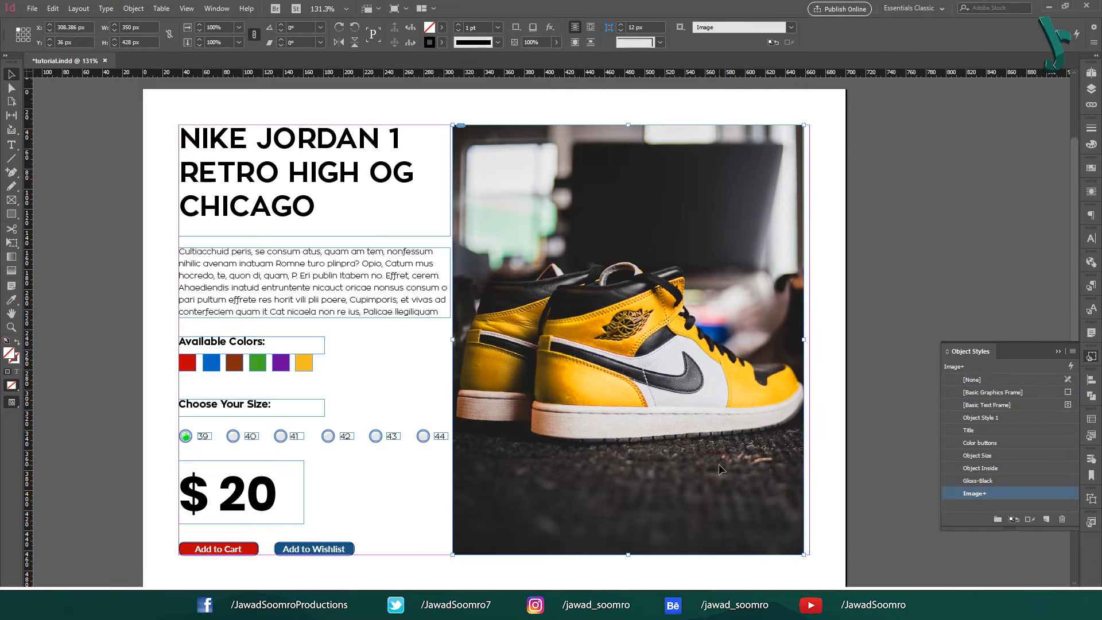
key(ctrl+z)
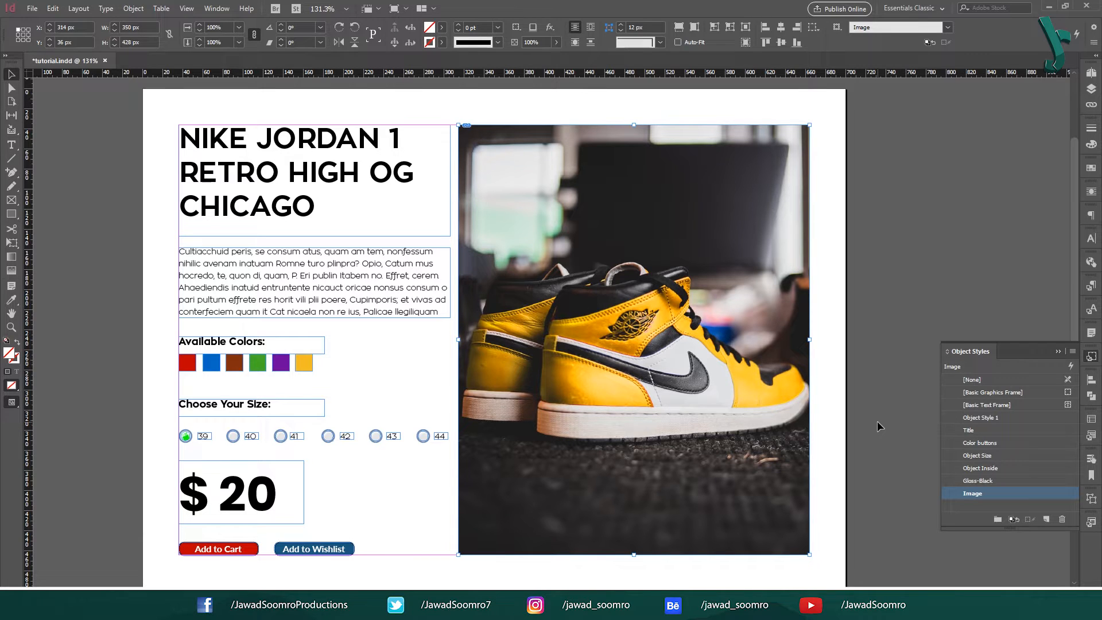
- Copy the yellow shoe picture and paste the duplicate in place
key(ctrl+c)
right_click(707, 208)
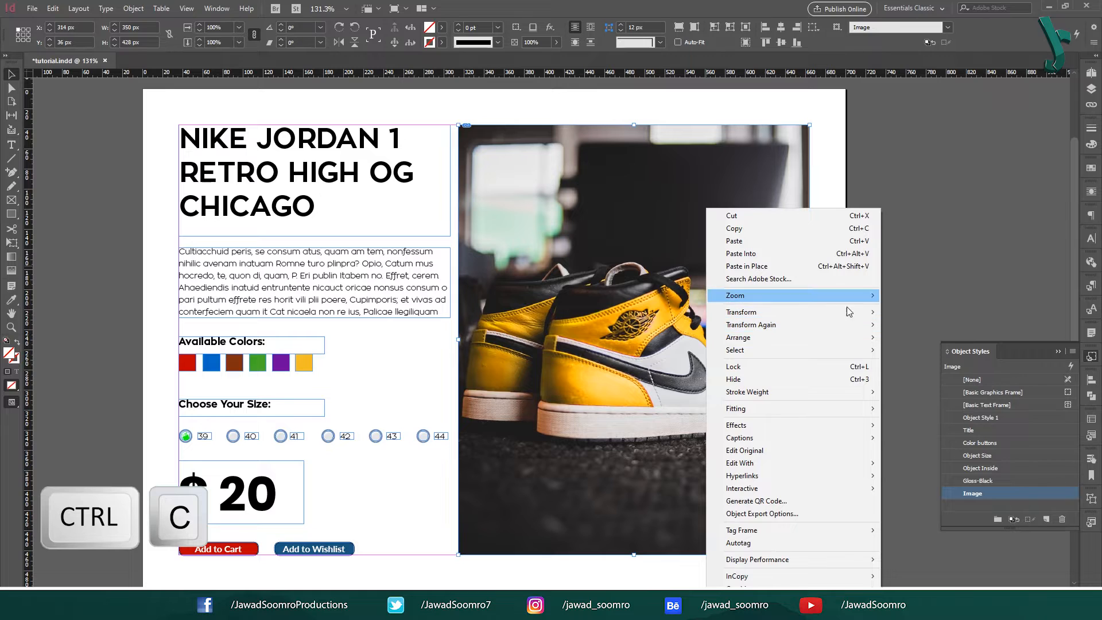
right_click(696, 221)
key(ctrl+alt+shift+v)
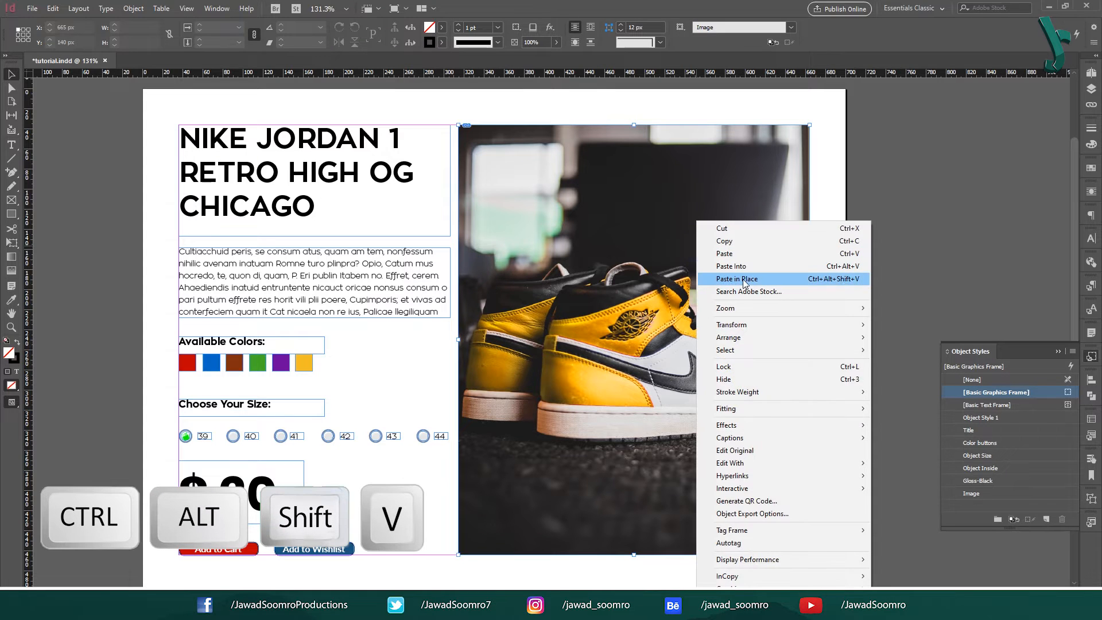
click(848, 280)
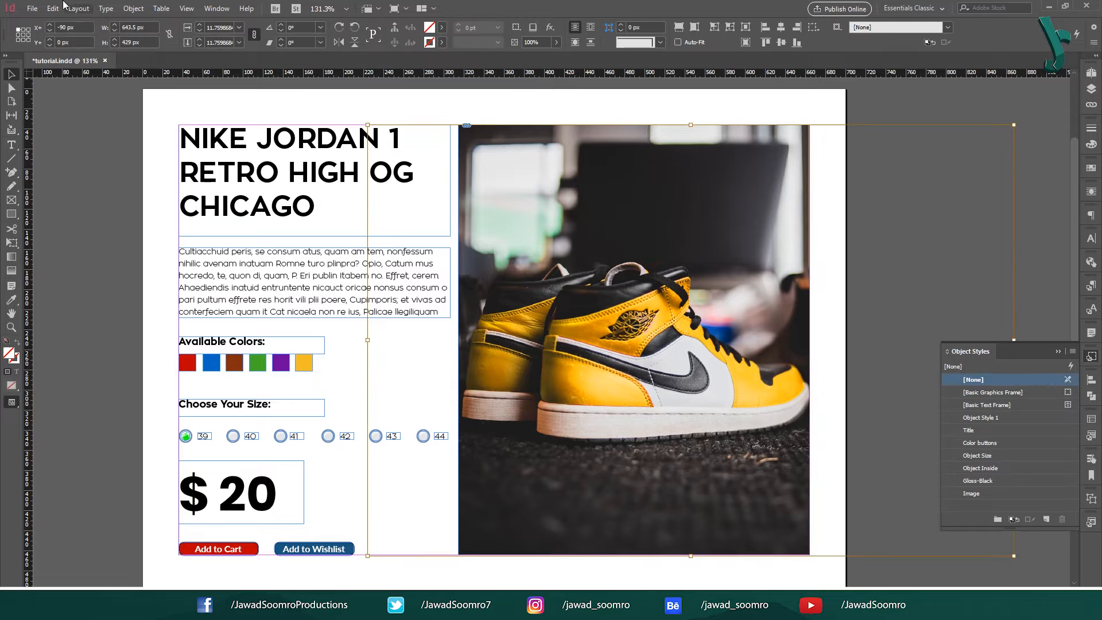
- Replace the duplicated picture's content with the purple shoe JPG
click(34, 8)
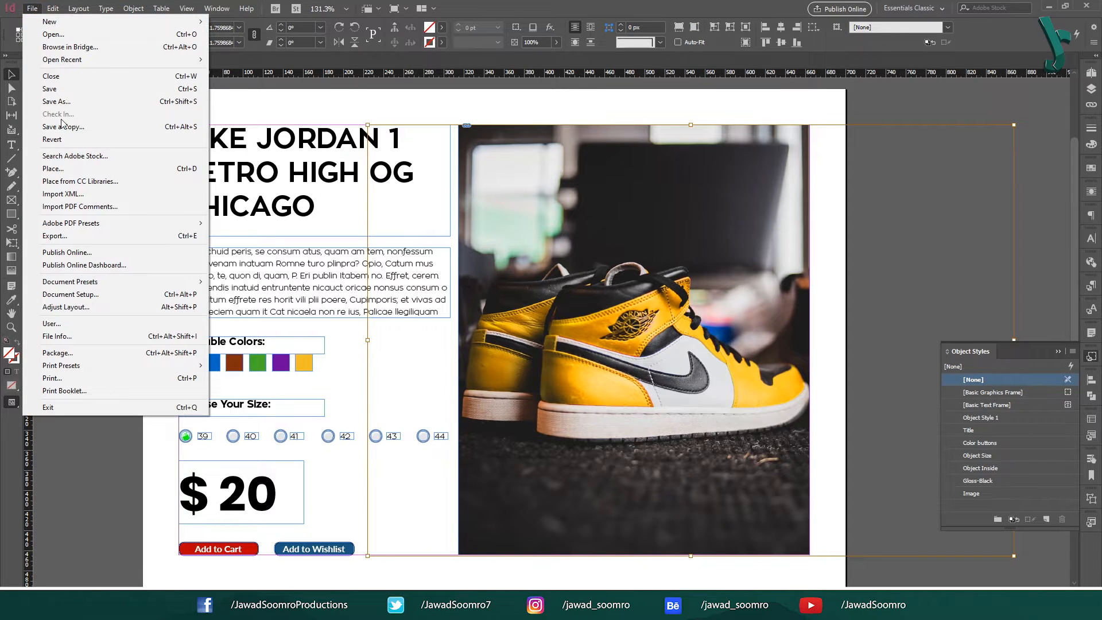
click(69, 168)
double_click(743, 253)
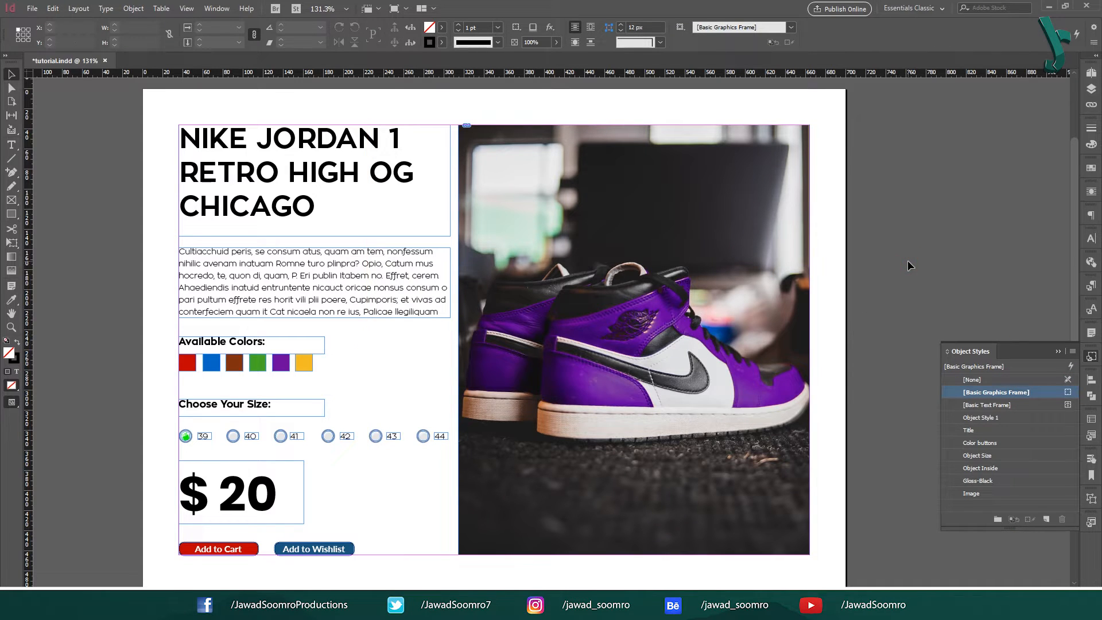
- Duplicate the purple shoe picture in place and replace the copy's content with the green shoe JPG
click(794, 239)
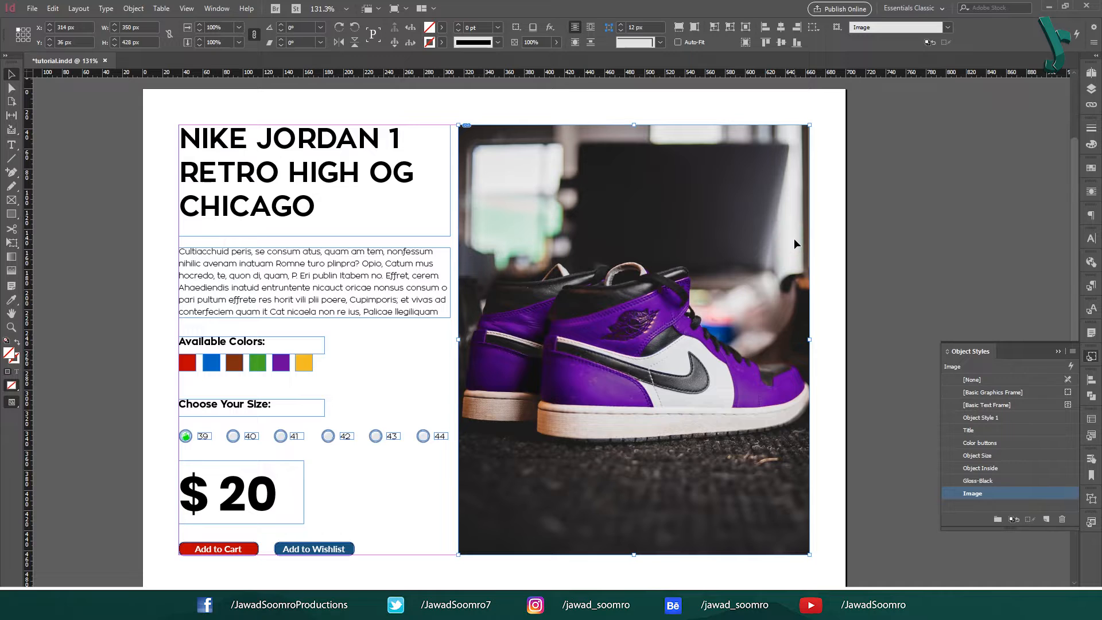
right_click(794, 243)
right_click(670, 244)
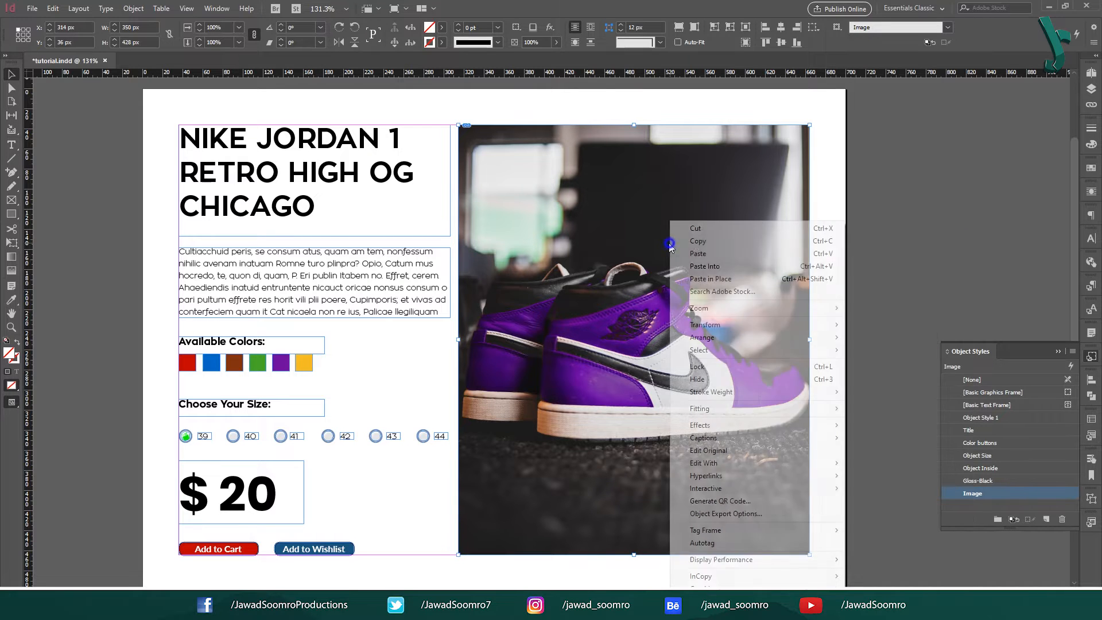
click(721, 267)
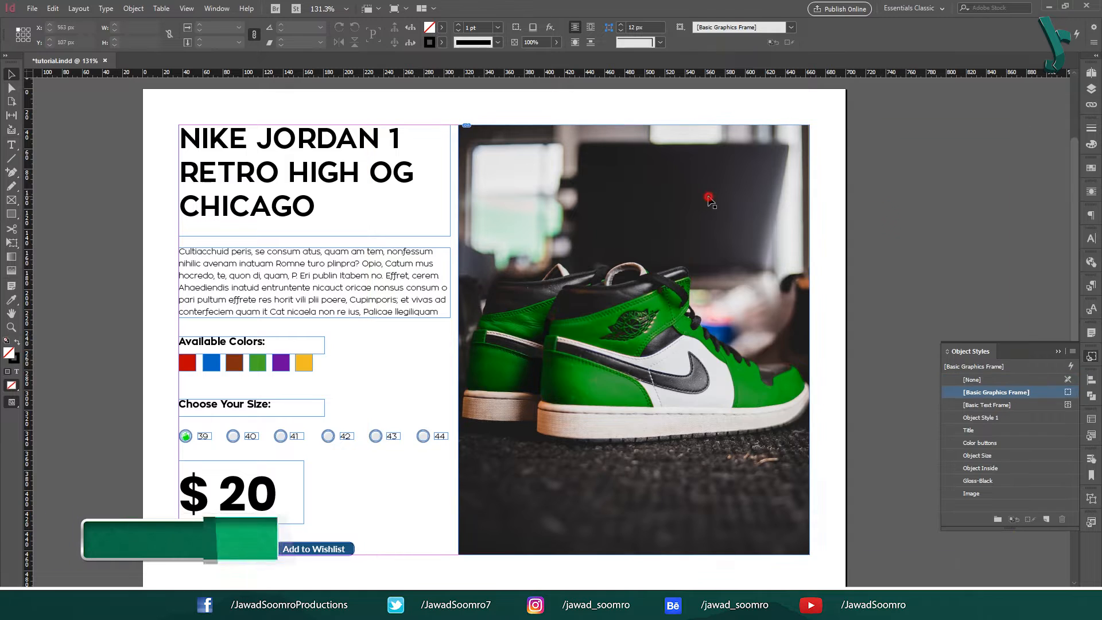
- Copy the green shoe picture, paste it in place and replace the copy's content with the brown shoe JPG
right_click(710, 198)
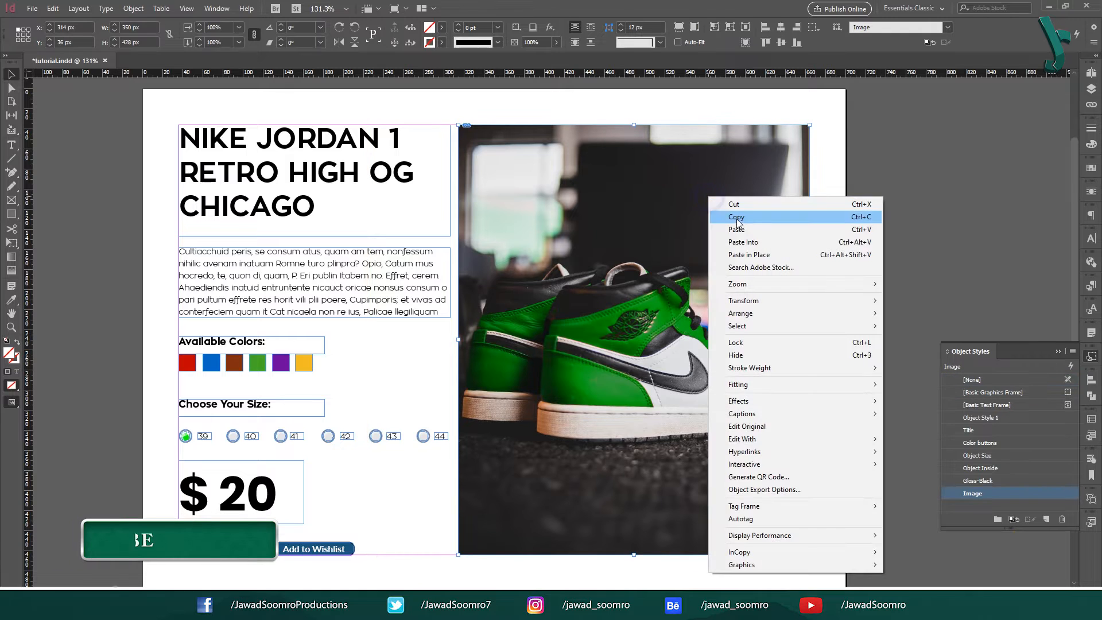
click(739, 220)
right_click(660, 202)
click(701, 258)
click(32, 8)
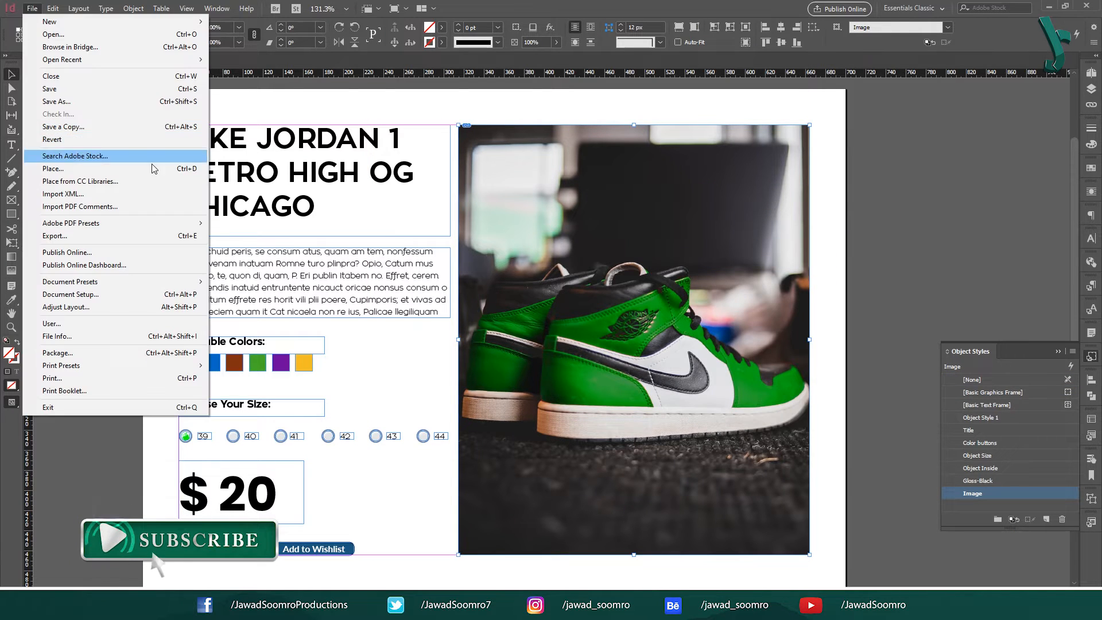
click(153, 169)
double_click(623, 251)
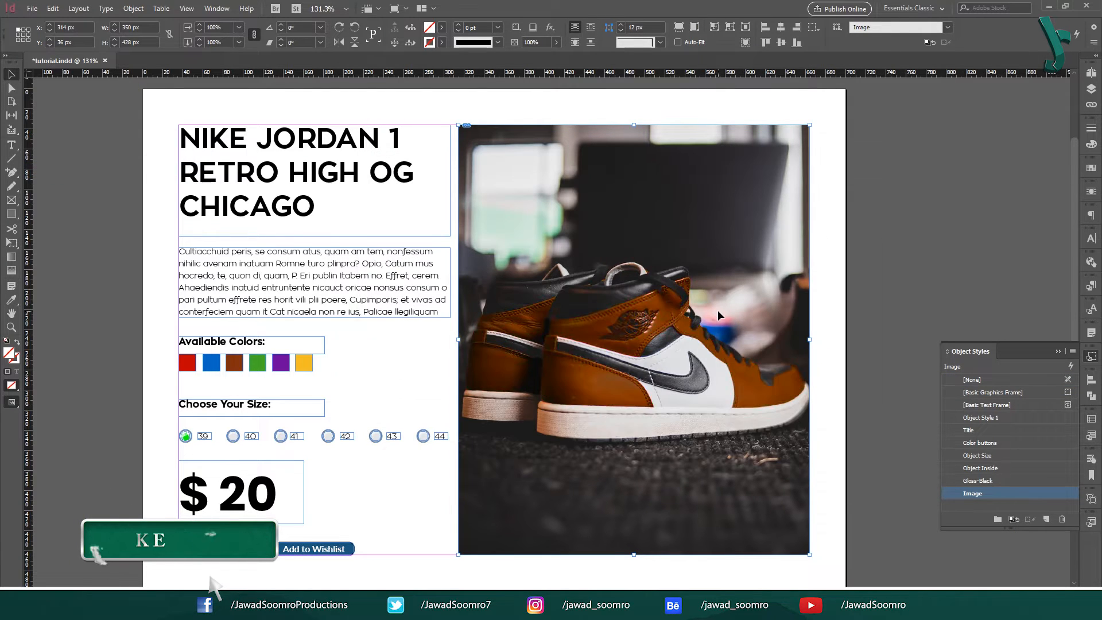
- Duplicate the brown shoe picture in place and replace the copy's content with the blue shoe JPG
click(32, 8)
click(113, 169)
double_click(566, 242)
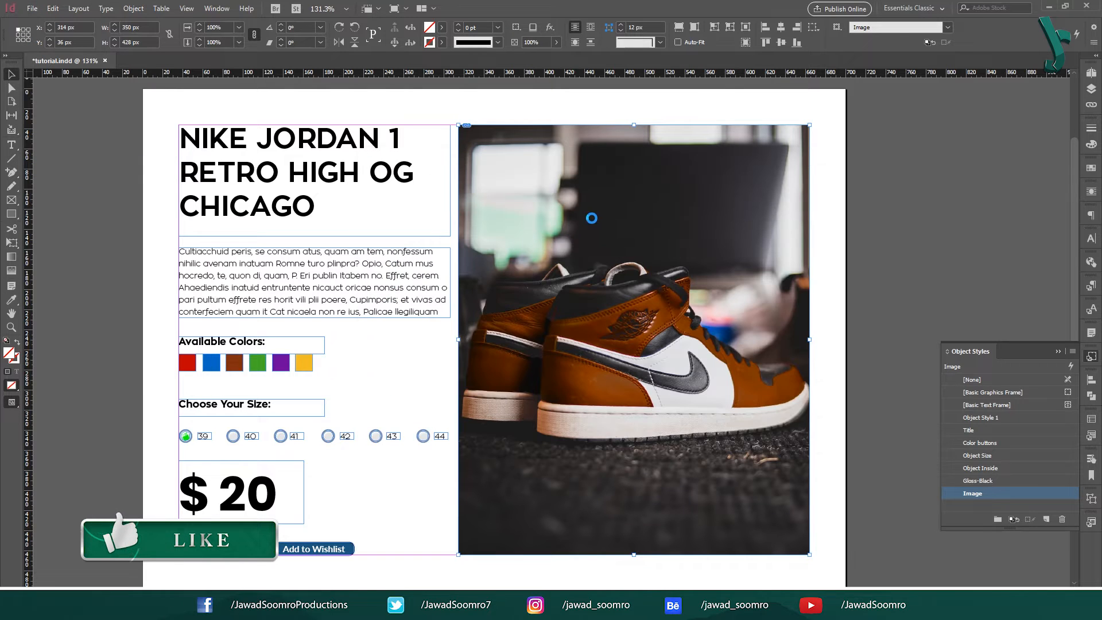
- Duplicate the blue shoe picture in place and replace the copy's content with the red shoe JPG
click(32, 8)
click(108, 170)
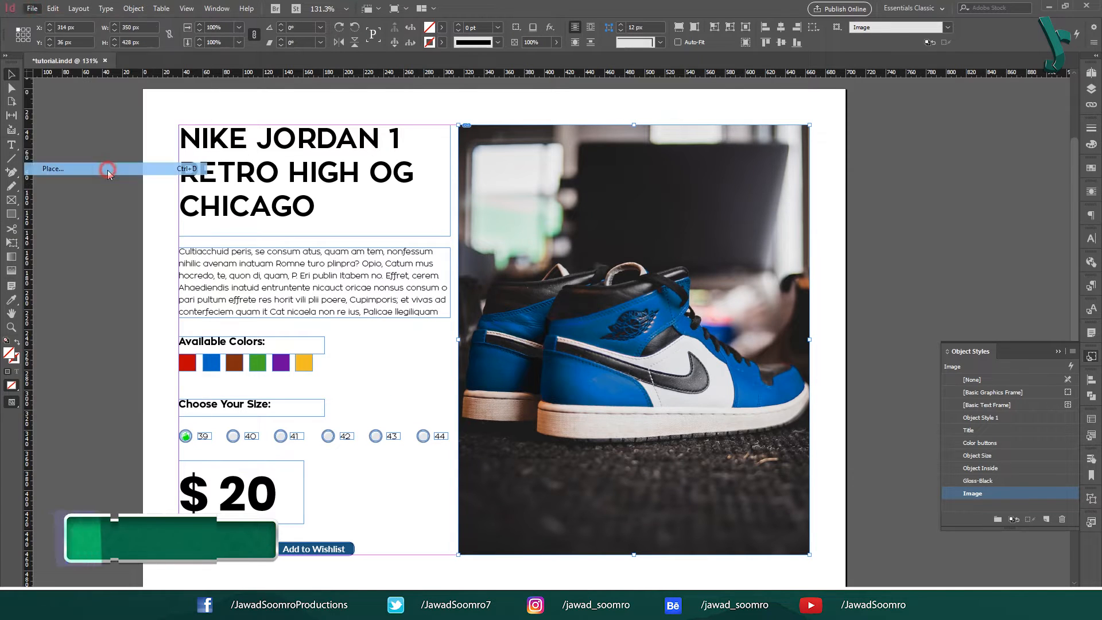
double_click(774, 283)
click(855, 288)
- Spread the stacked shoe pictures apart horizontally to expose each colour version
drag(492, 244, 669, 246)
drag(488, 260, 577, 264)
drag(488, 269, 545, 271)
drag(481, 277, 525, 280)
drag(478, 284, 659, 304)
key(ctrl+z)
key(ctrl+z)
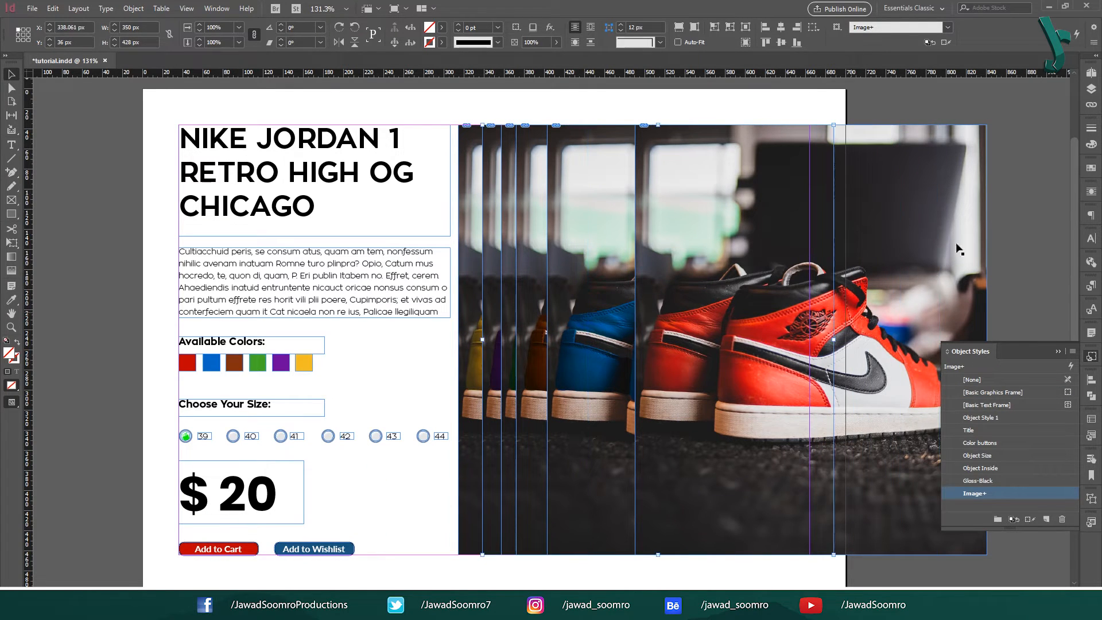
click(1020, 156)
drag(826, 247, 926, 251)
drag(632, 288, 708, 293)
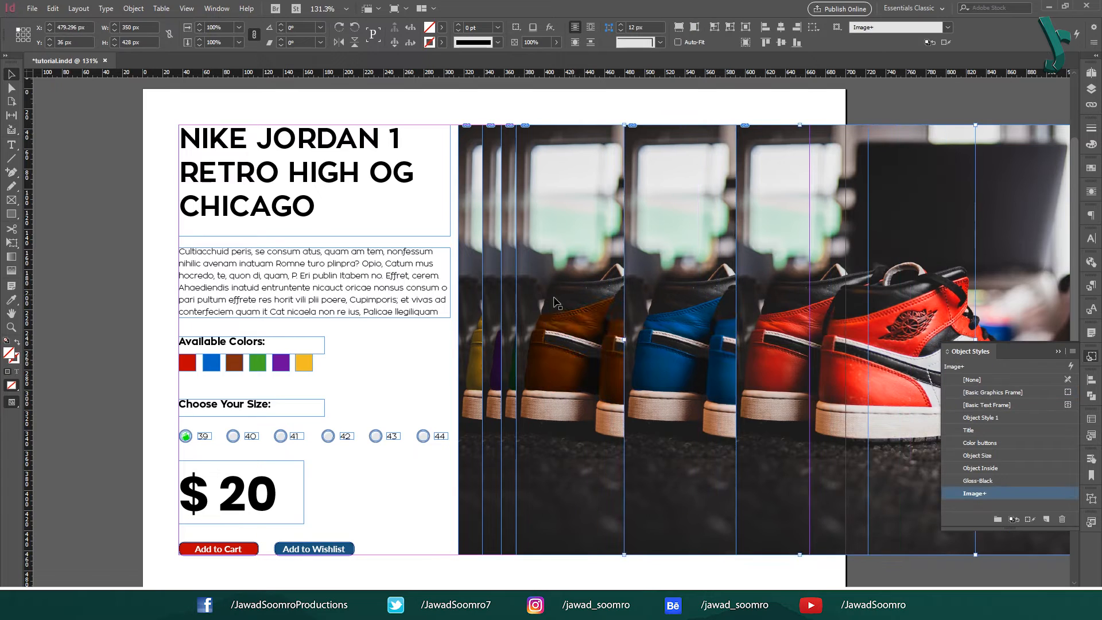
mouse_move(552, 293)
mouse_down()
mouse_move(615, 296)
mouse_move(519, 293)
mouse_move(530, 294)
mouse_up()
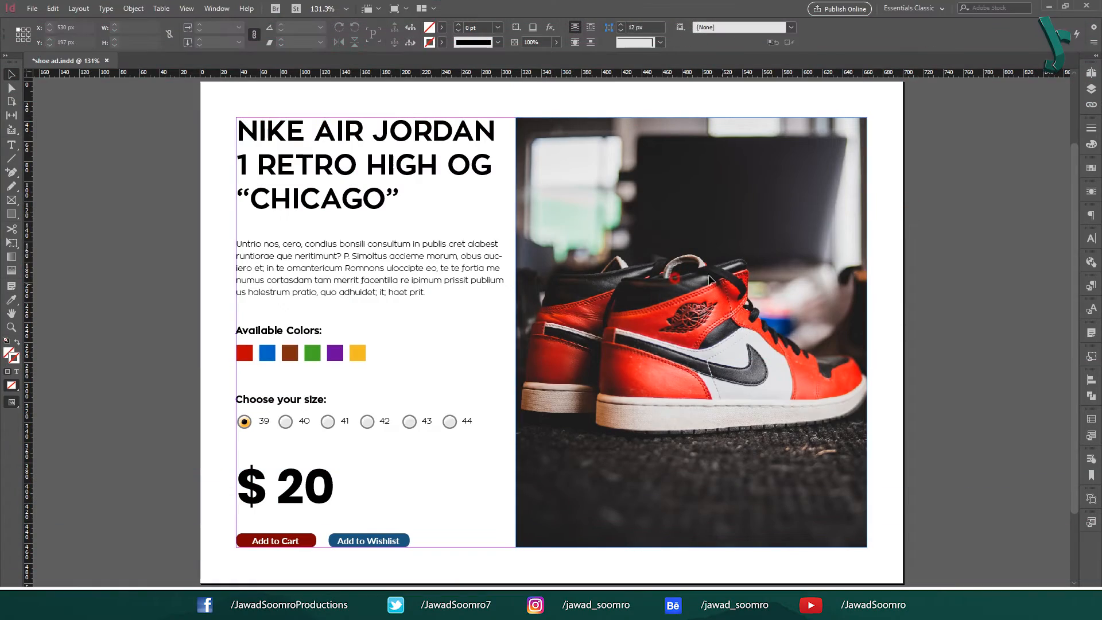
- Try moving the top shoe pictures aside in the shoe ad document and undo both moves
drag(675, 278, 733, 274)
drag(688, 299, 709, 296)
key(ctrl+z)
key(ctrl+z)
click(667, 100)
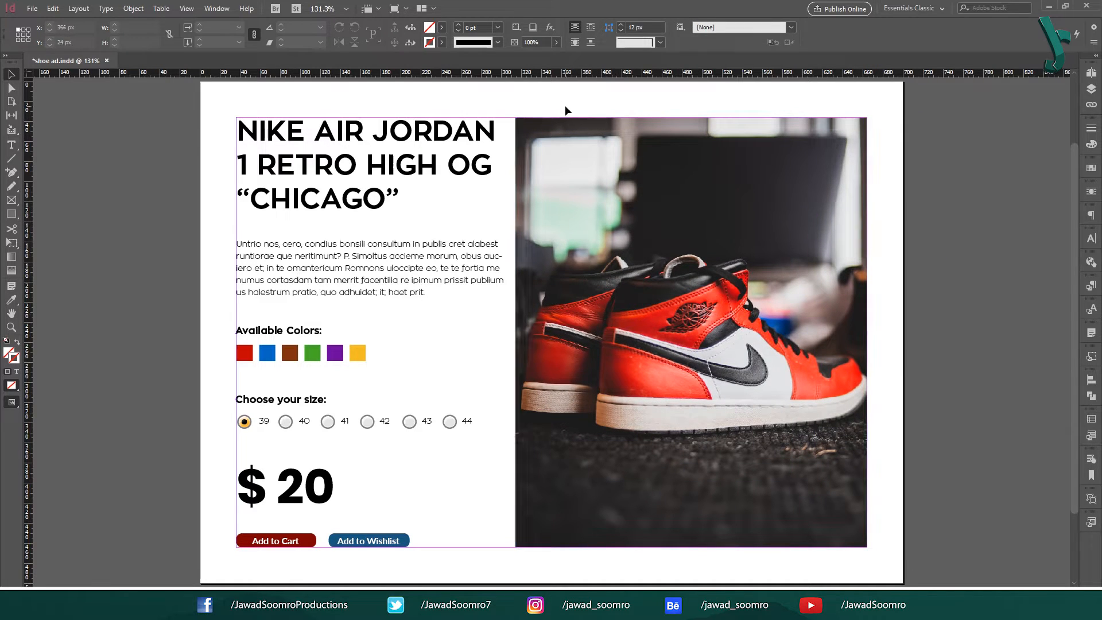
- Select all the stacked shoe pictures and combine them into one multi-state object
drag(949, 184, 626, 488)
click(217, 8)
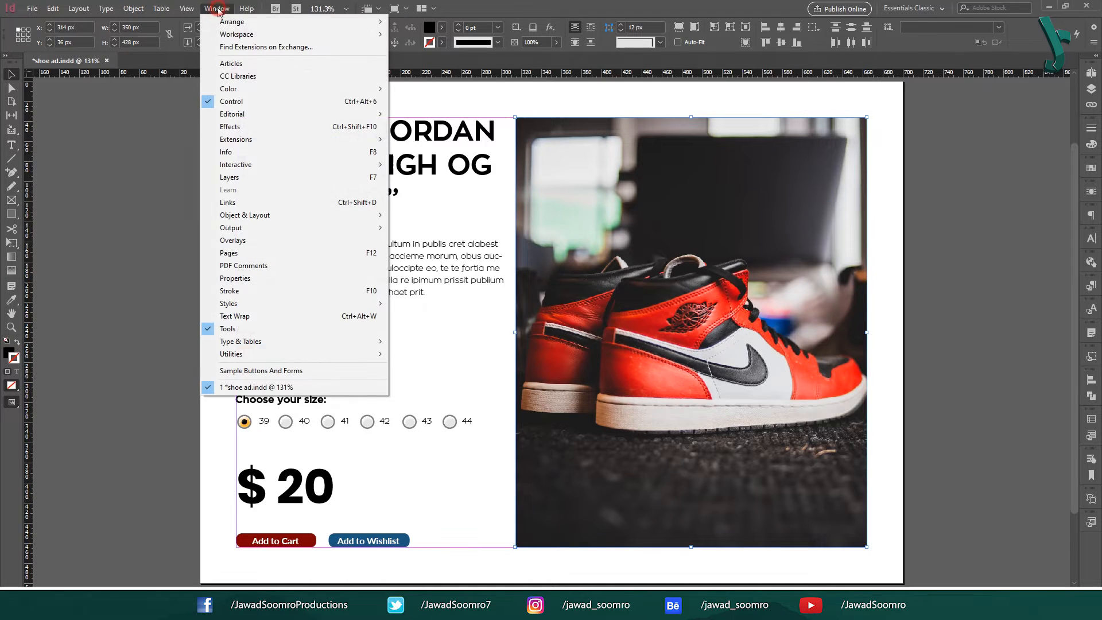
click(310, 166)
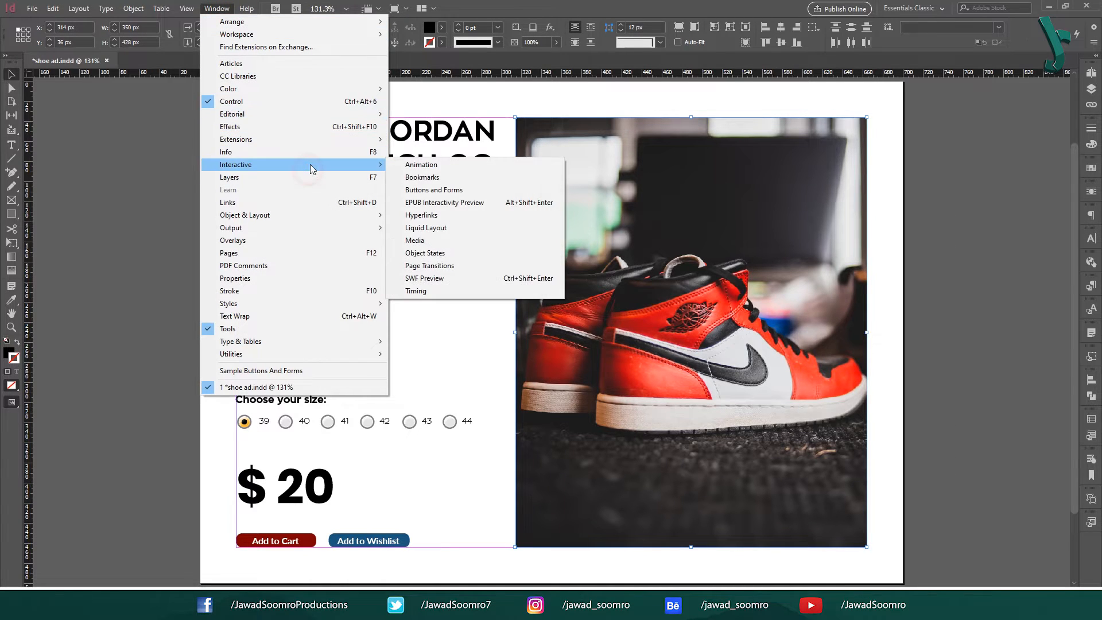
click(425, 254)
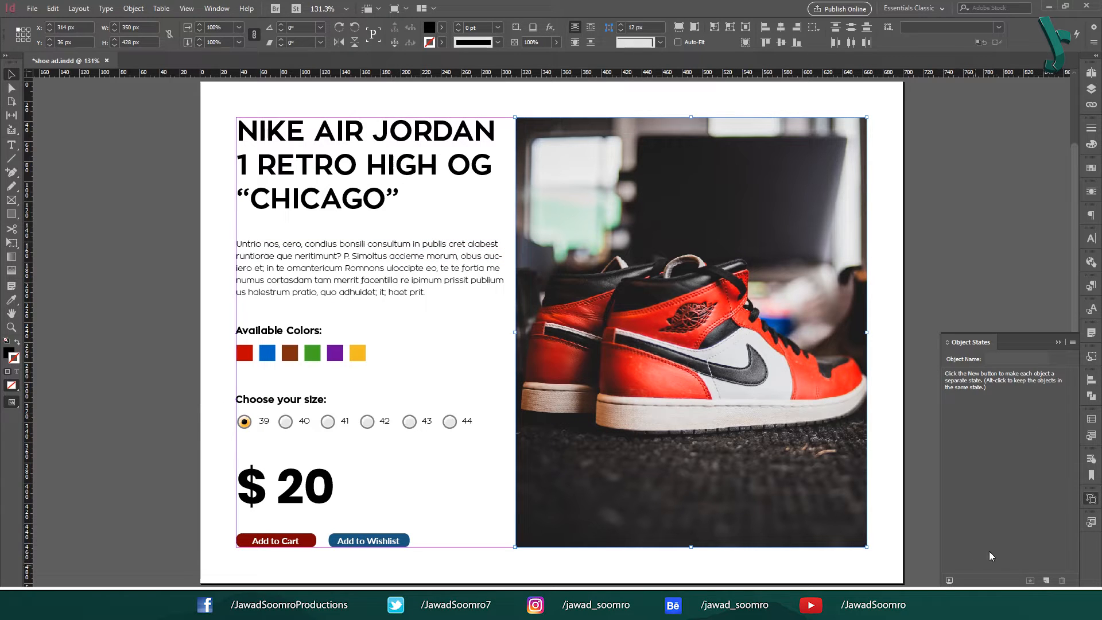
click(1046, 581)
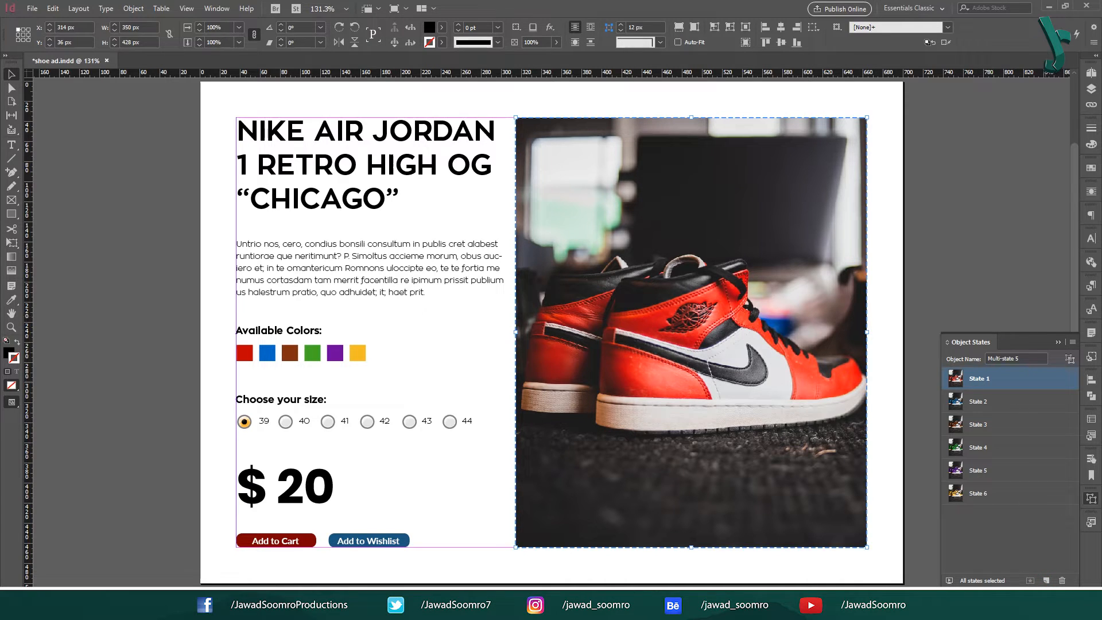
- Look through States 2 to 6 of the shoe object to check each colour version
click(978, 401)
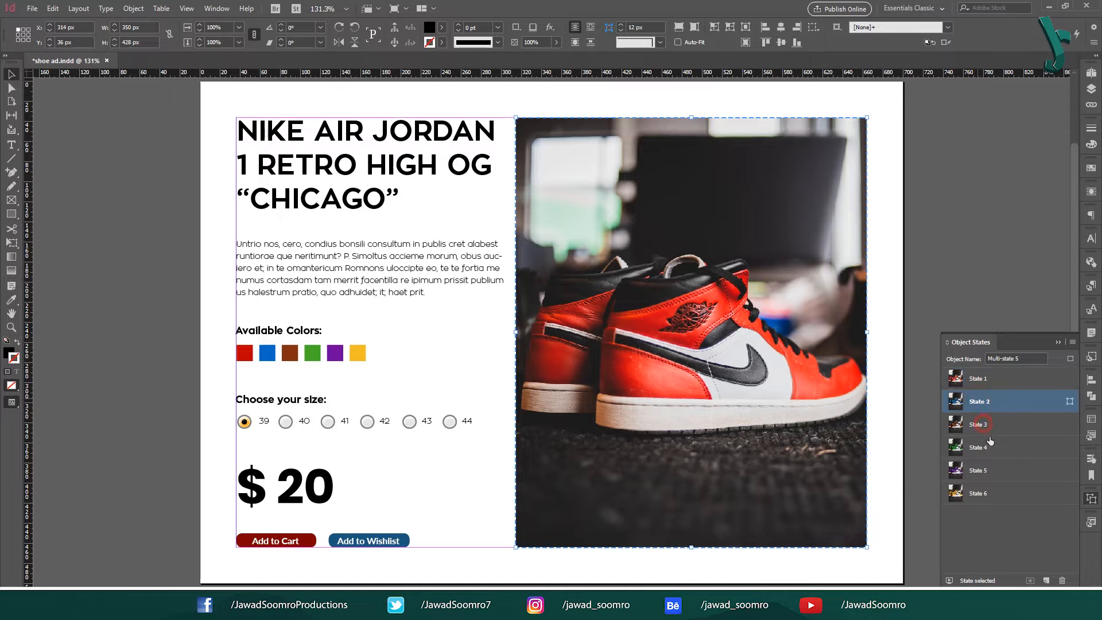
click(987, 430)
click(993, 451)
click(992, 472)
click(994, 490)
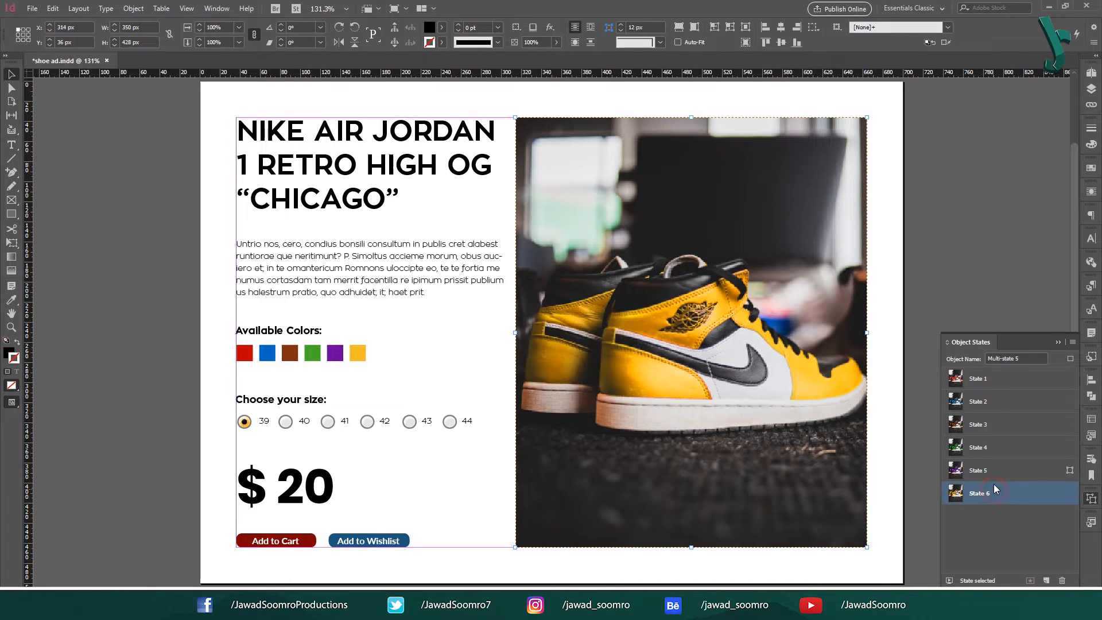
click(411, 463)
- Convert the red swatch under Available Colors into a button
click(249, 358)
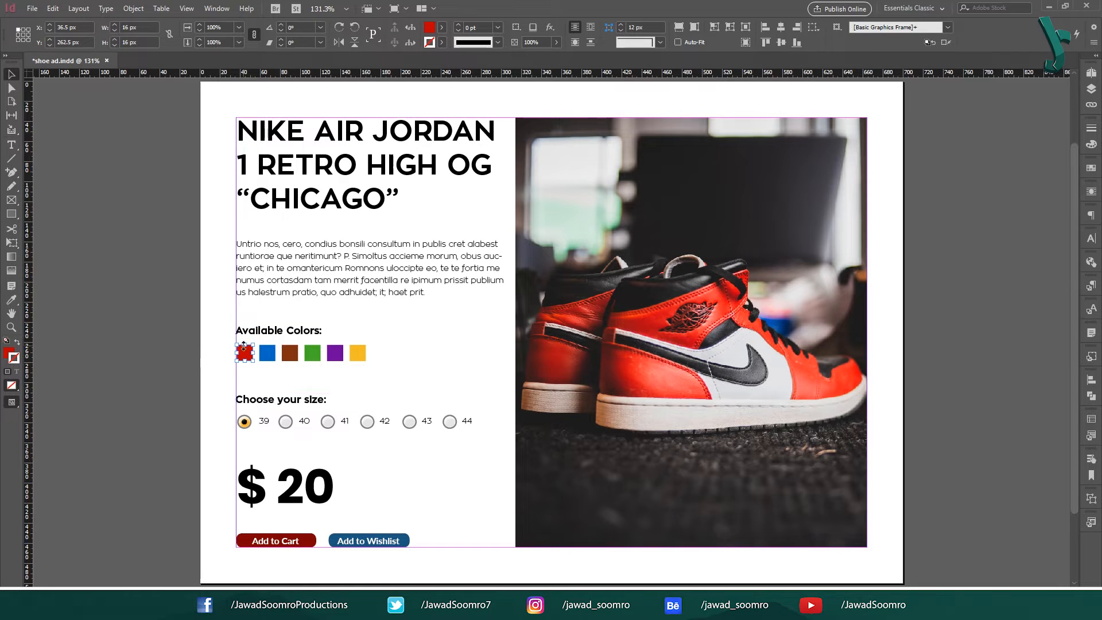
click(1091, 476)
click(940, 382)
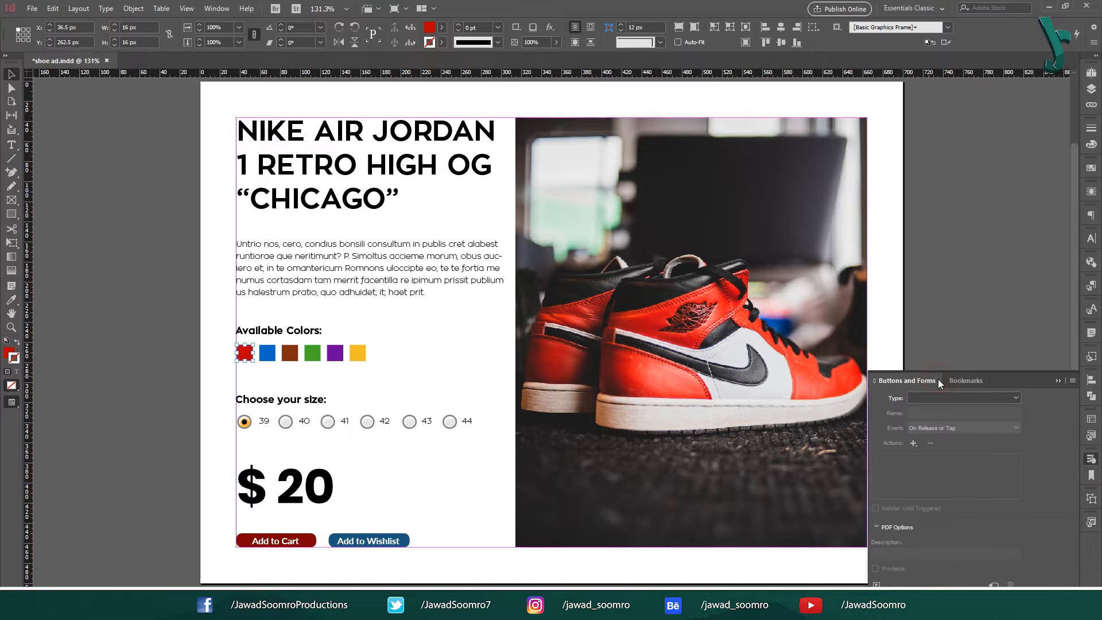
click(924, 398)
click(933, 408)
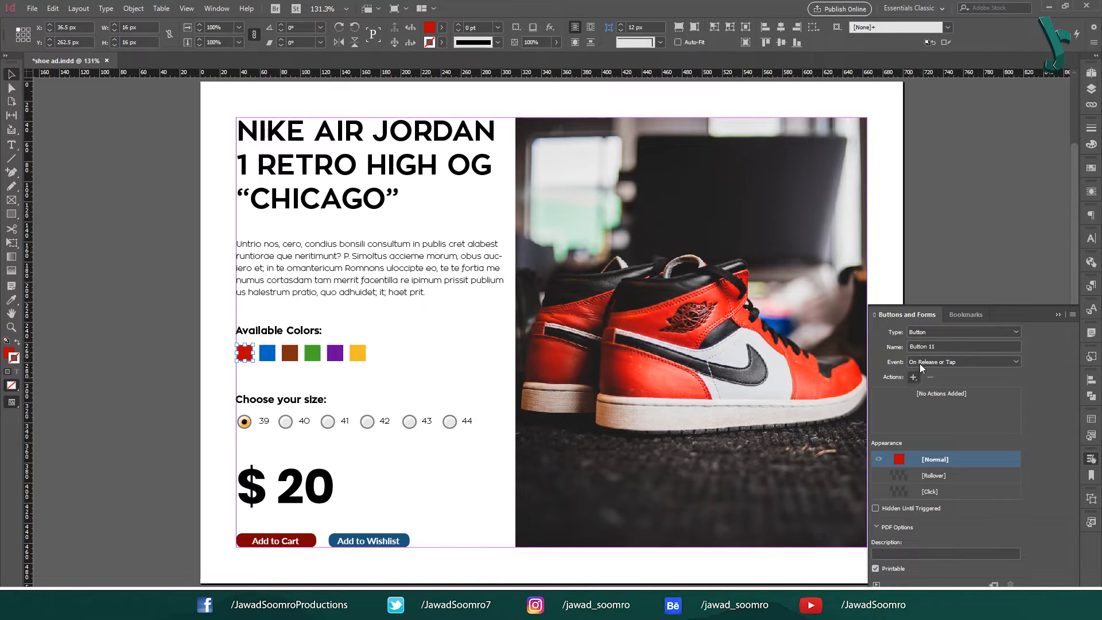
- Set the red swatch button's event to On Click and add a Go To State action targeting State 1 of the multi-state object
click(920, 364)
click(927, 387)
click(914, 377)
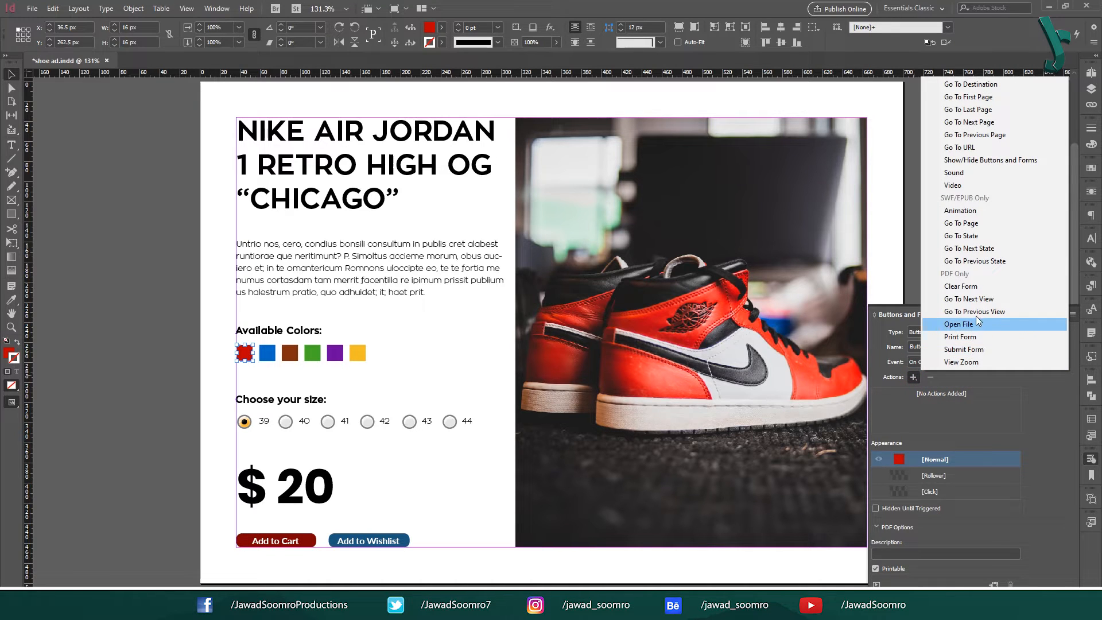
click(981, 236)
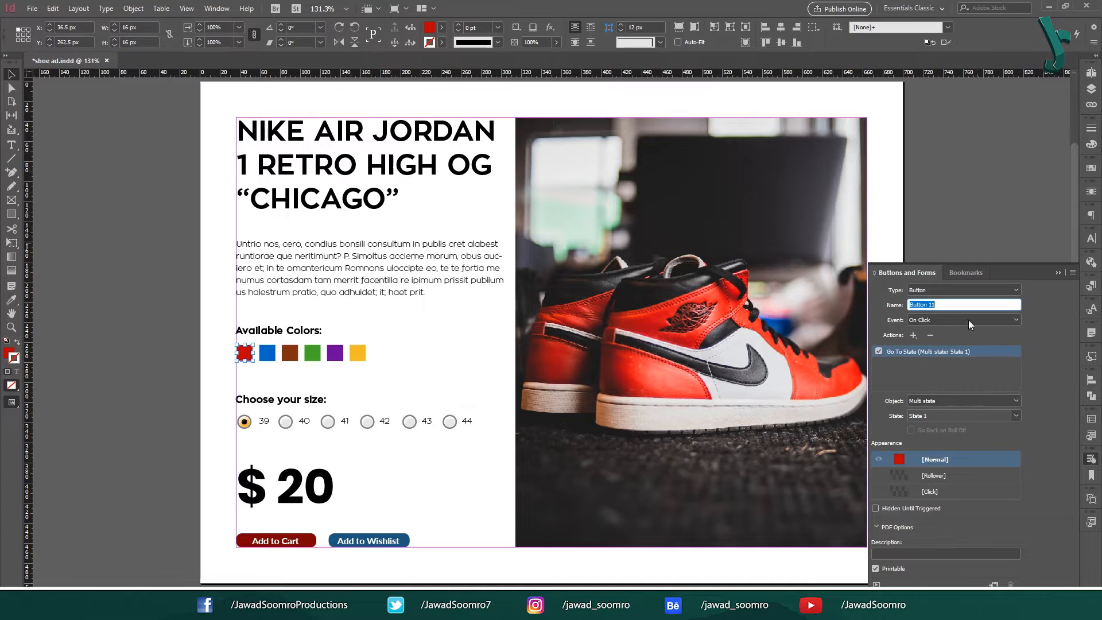
click(942, 401)
click(946, 411)
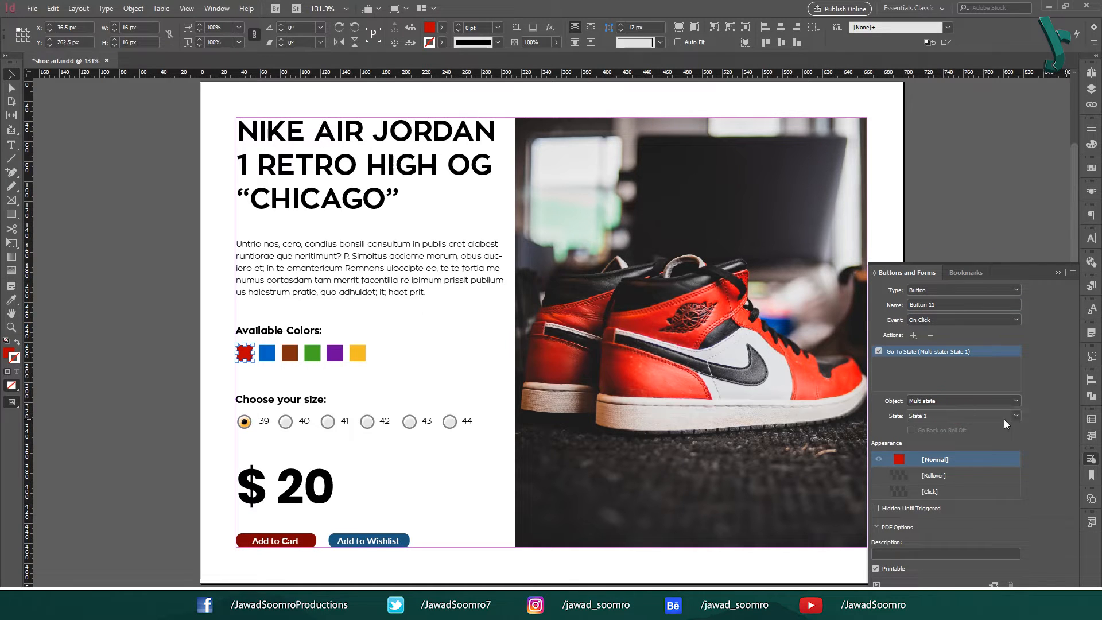
click(955, 416)
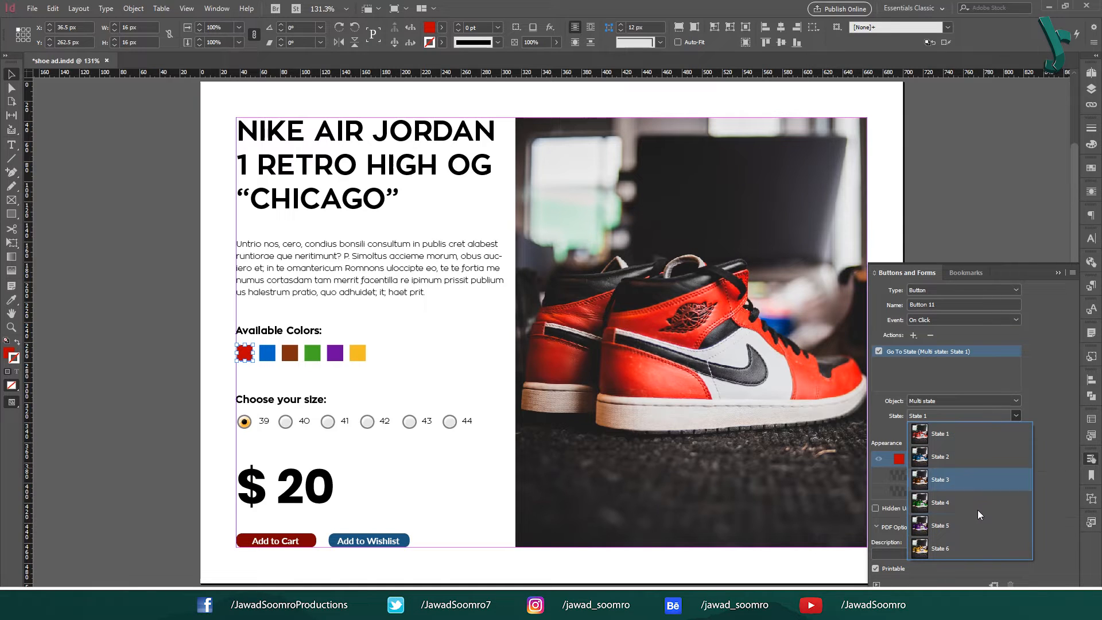
click(944, 438)
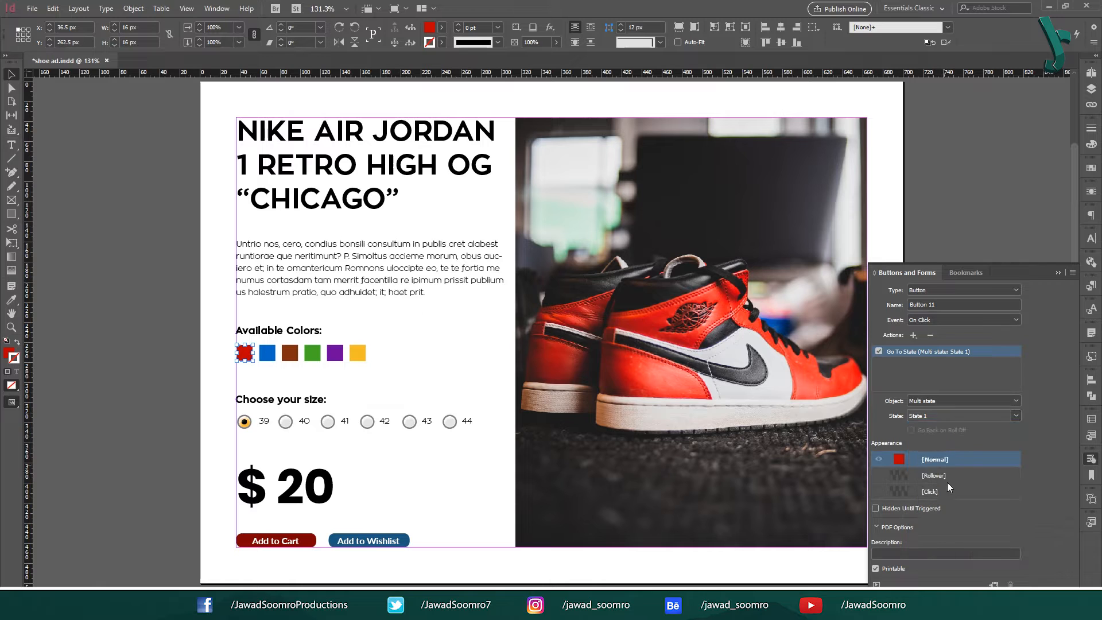
- Give the red swatch button's Rollover appearance a [Paper] stroke
click(963, 476)
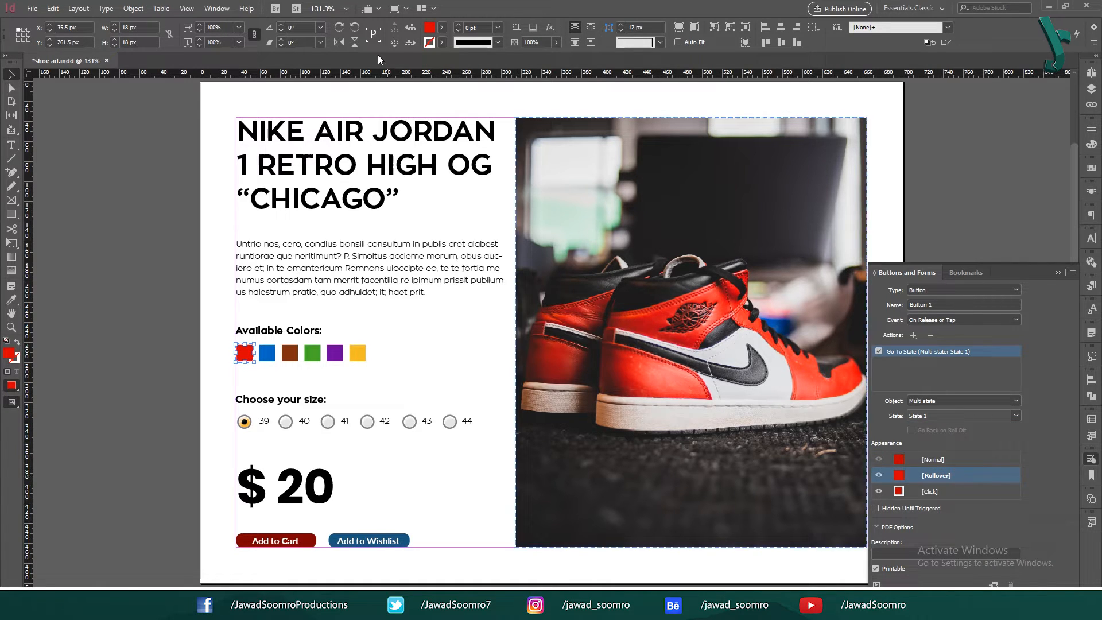
click(441, 43)
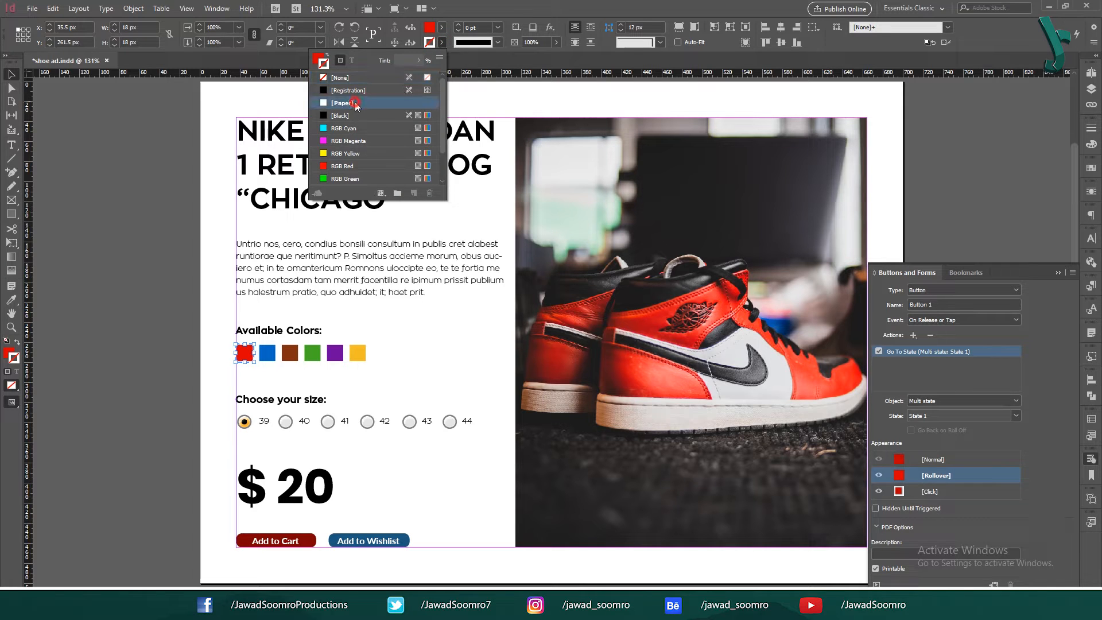
click(599, 5)
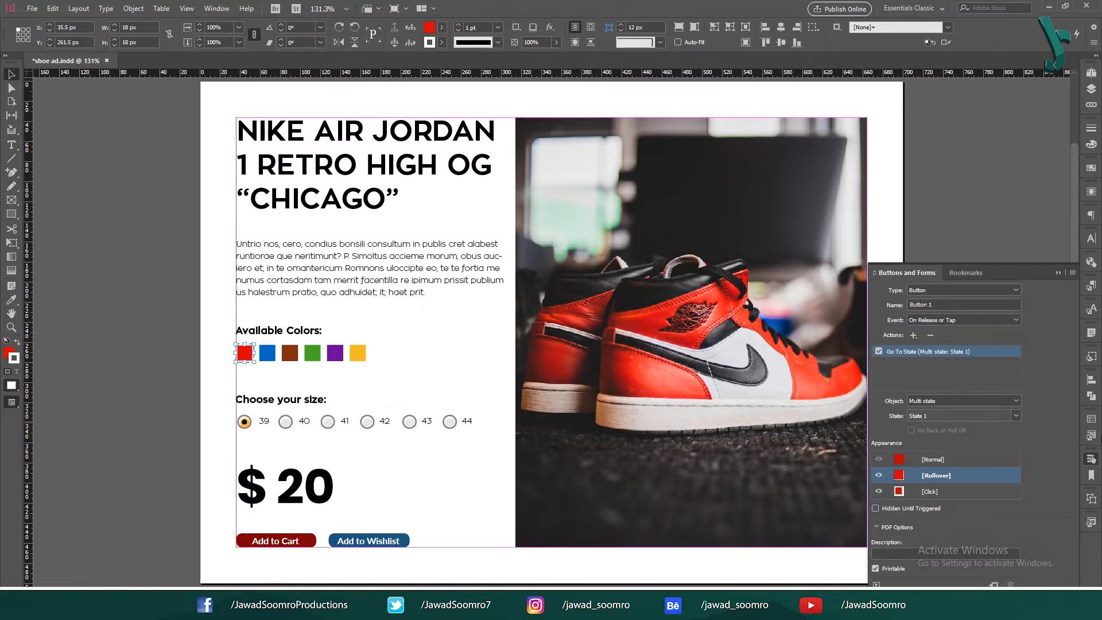
click(268, 390)
- Check the target state choices of the blue swatch button's Go To State action
click(273, 356)
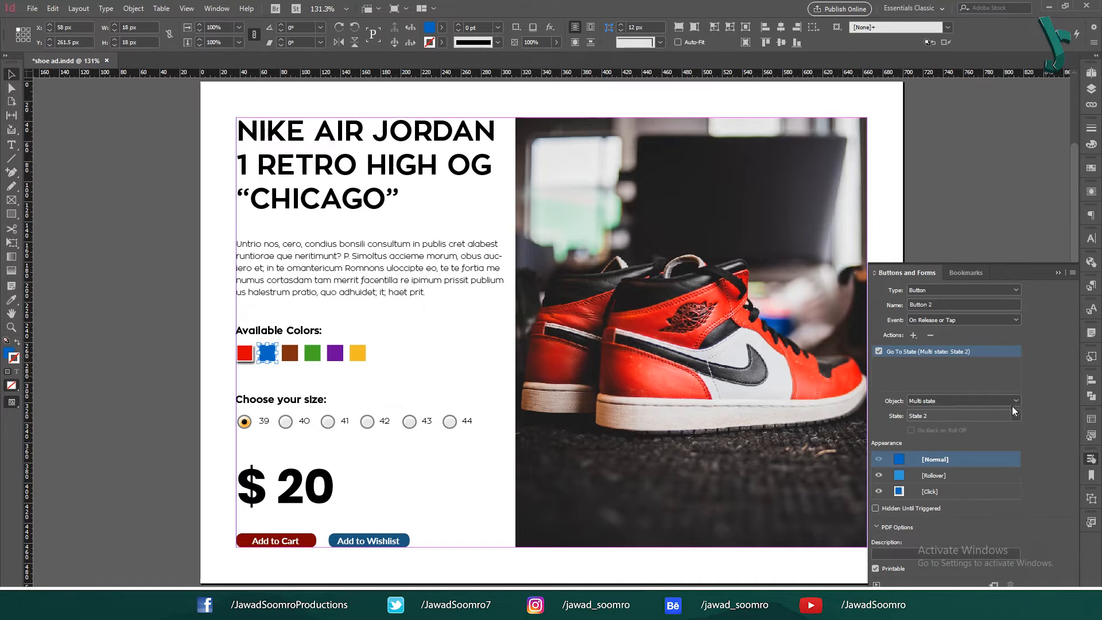
click(990, 415)
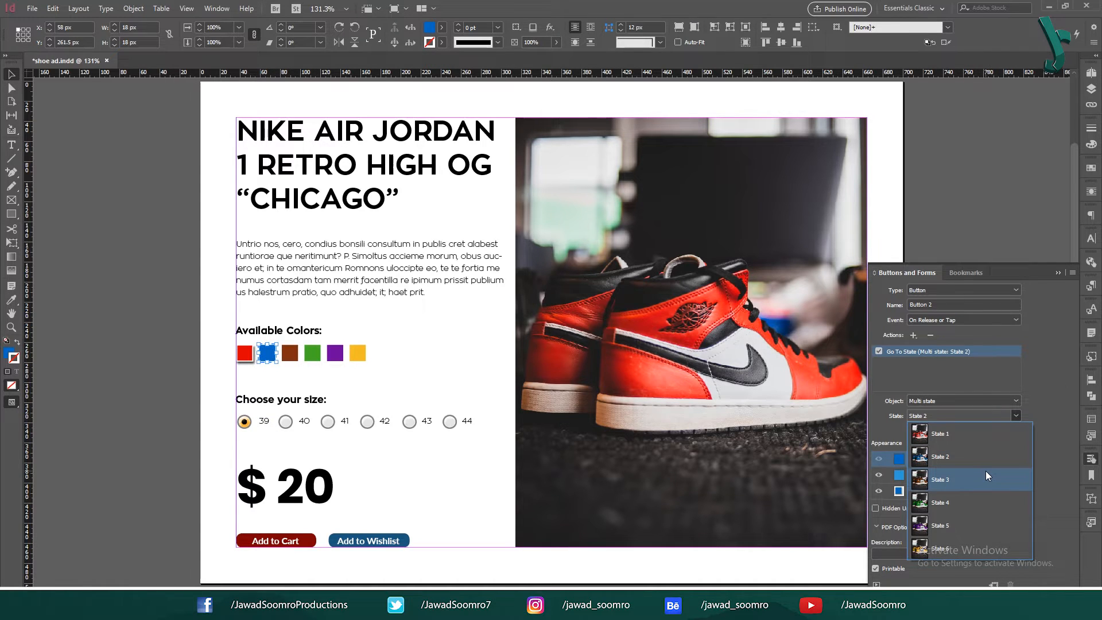
click(296, 371)
- Choose State 4 as the target of the green swatch button's Go To State action
click(312, 353)
click(1016, 415)
click(970, 505)
click(945, 413)
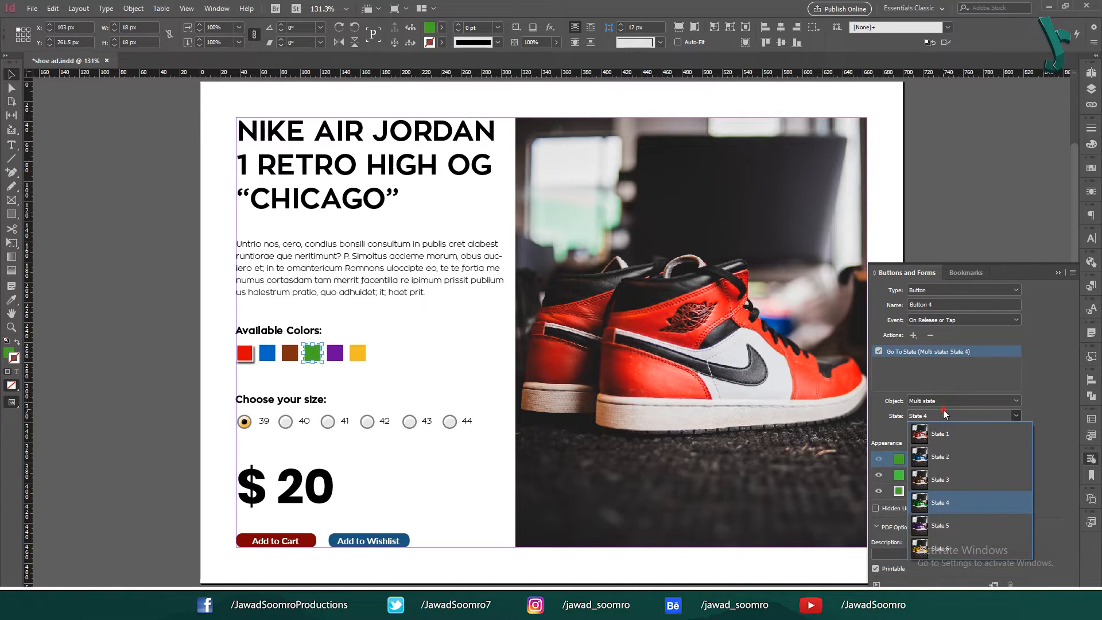
click(944, 411)
- Target State 5 with the purple swatch button and State 6 with the yellow swatch button
click(341, 354)
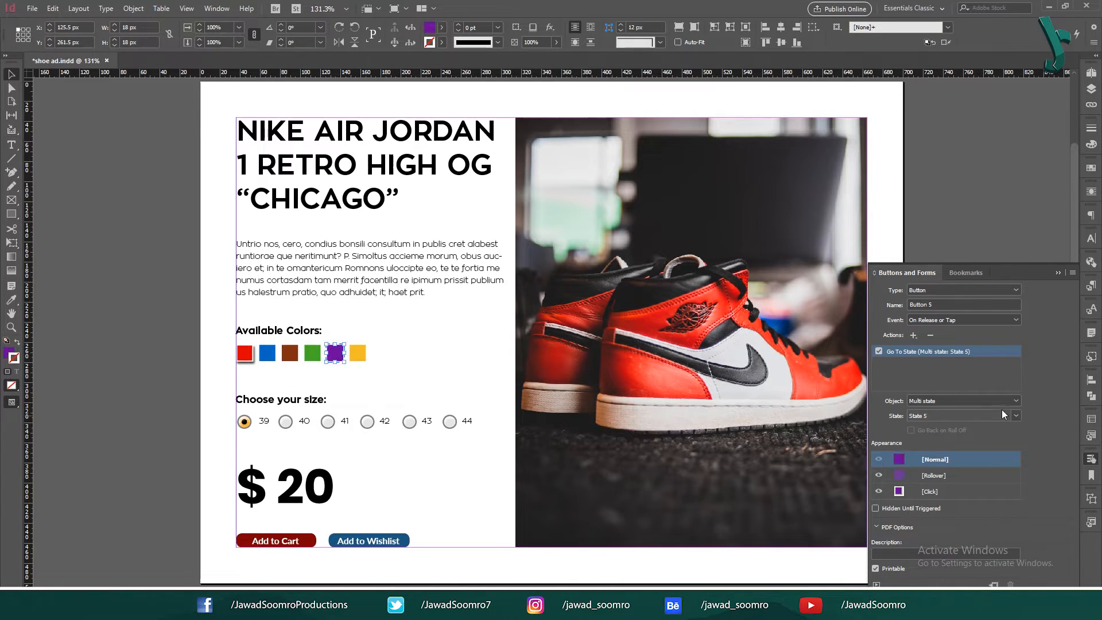
click(983, 416)
click(946, 516)
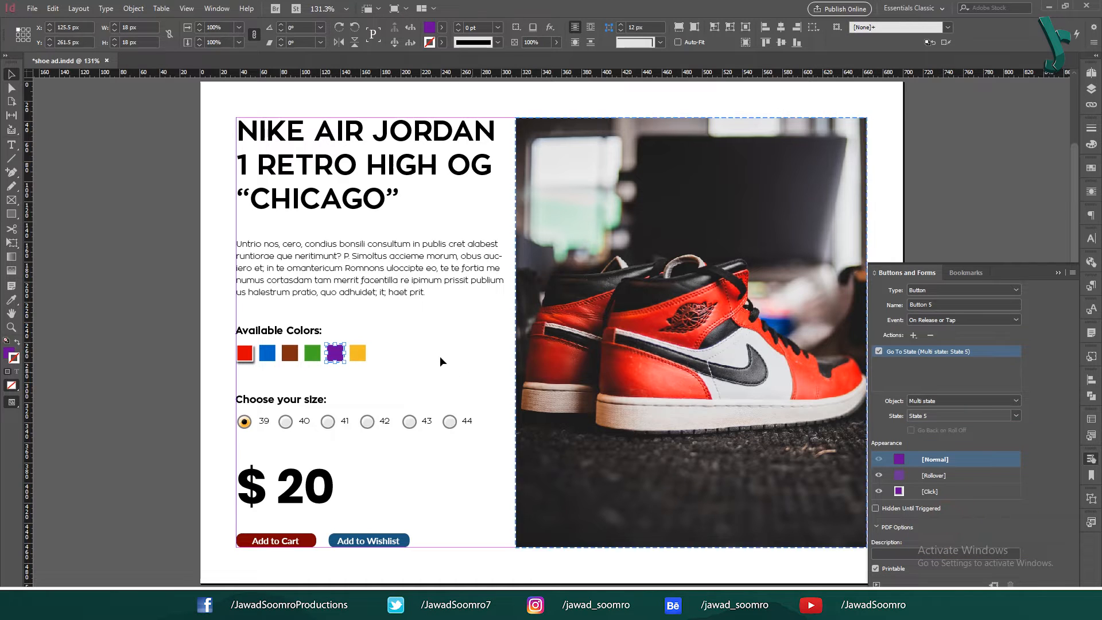
click(357, 353)
click(986, 417)
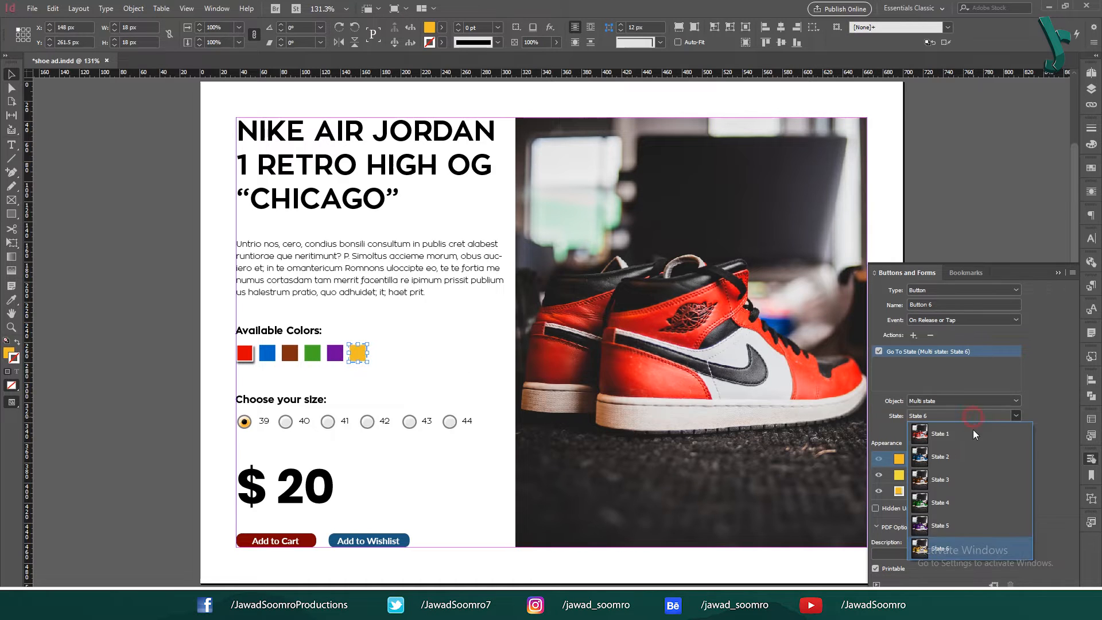
click(967, 546)
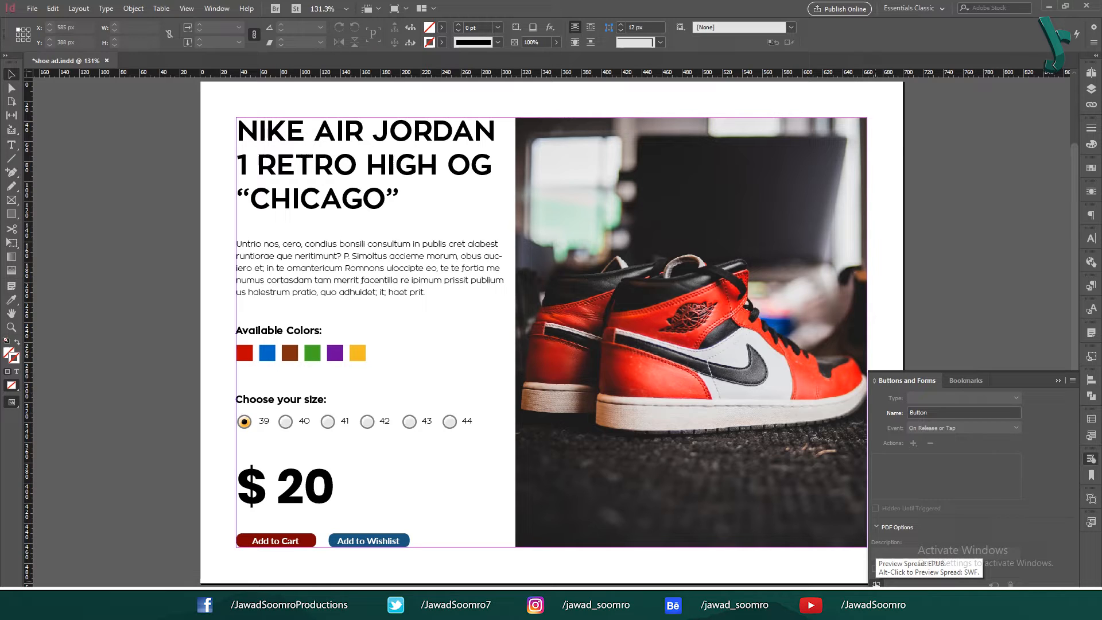
- Preview the spread's EPUB interactivity and test whether the blue, brown, green, yellow and red swatches switch the shoe image
click(877, 584)
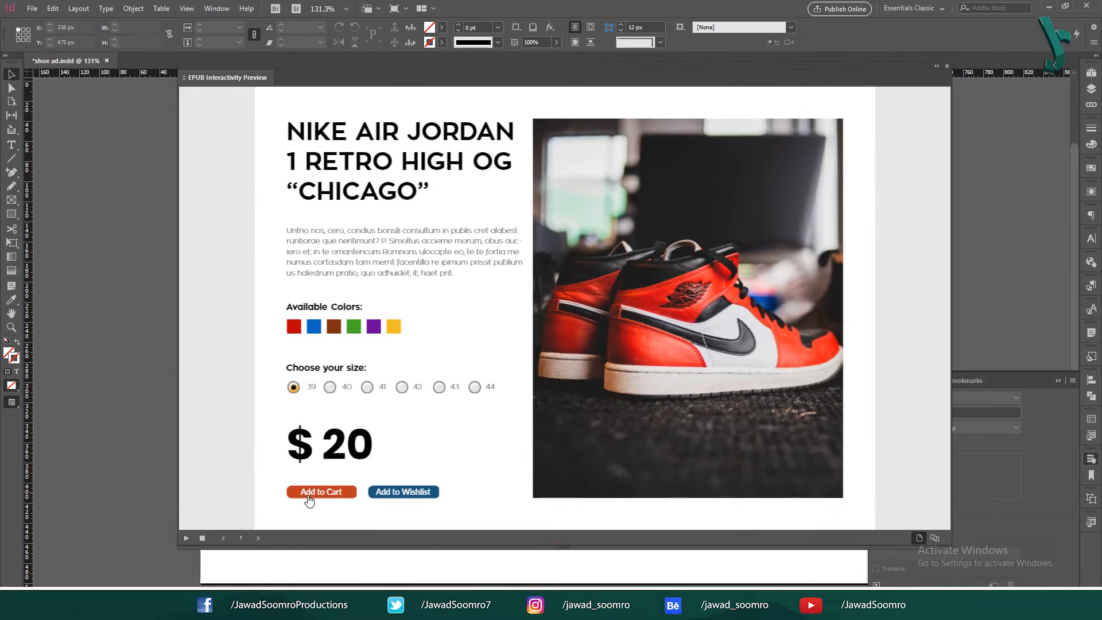
click(313, 329)
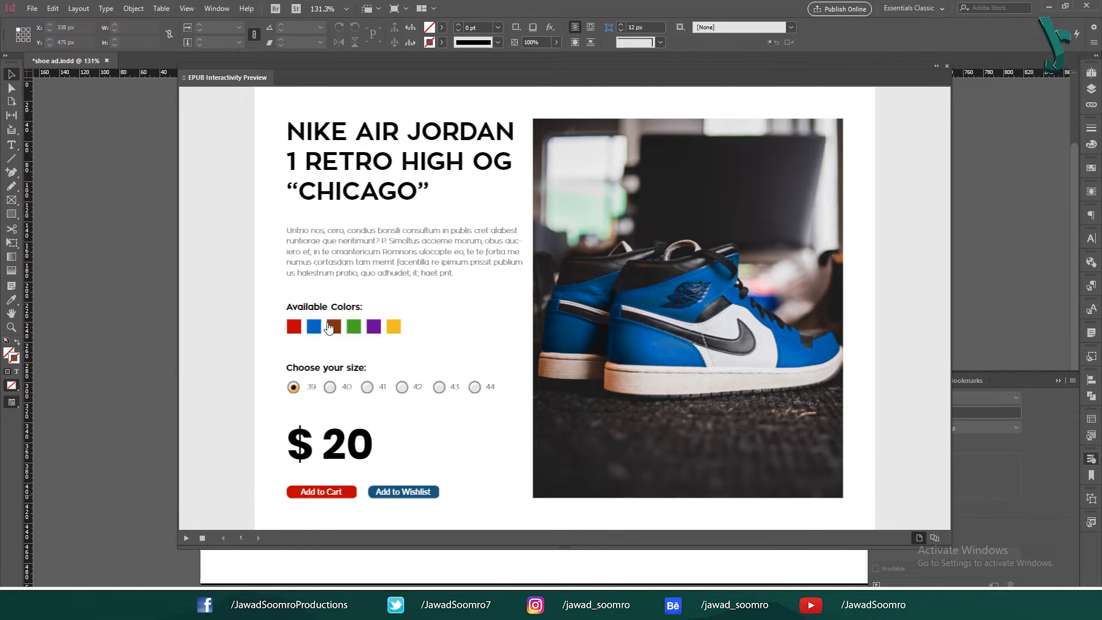
click(333, 328)
click(354, 327)
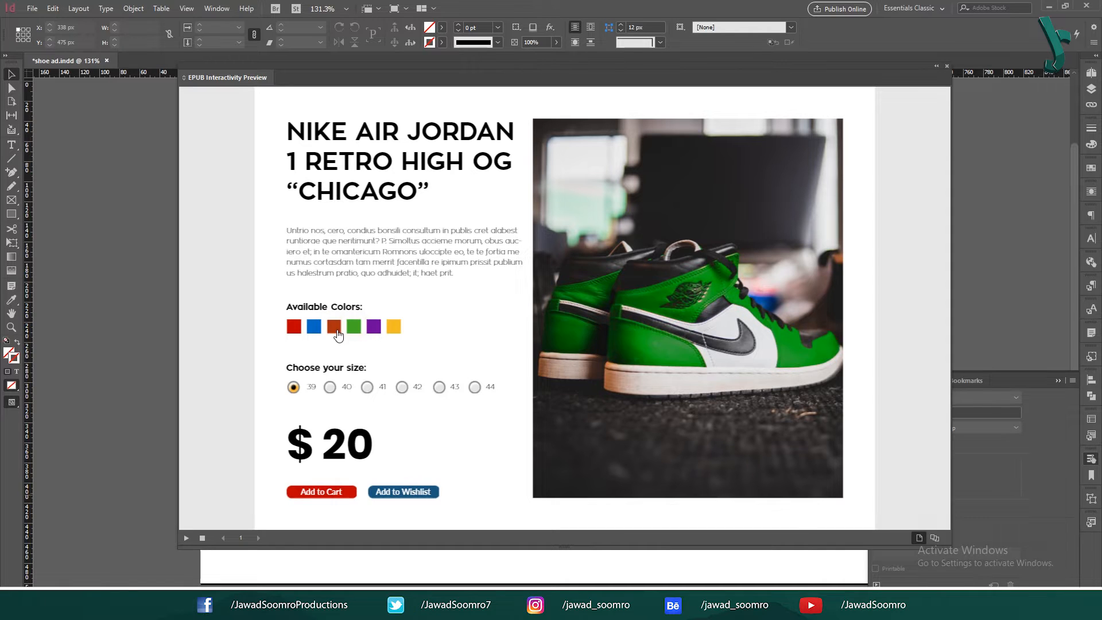
click(394, 327)
click(354, 328)
click(334, 327)
click(313, 327)
click(296, 330)
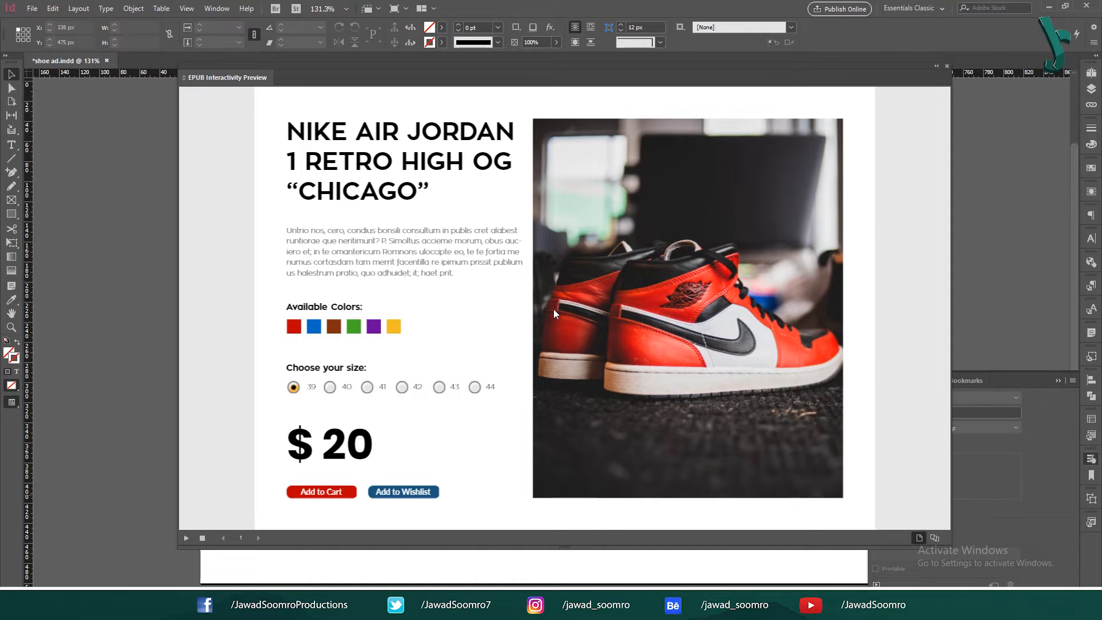
- Test the colour swatches again in a different order, ending on yellow, and close the interactivity preview
click(314, 327)
click(333, 327)
click(354, 328)
click(374, 327)
click(353, 328)
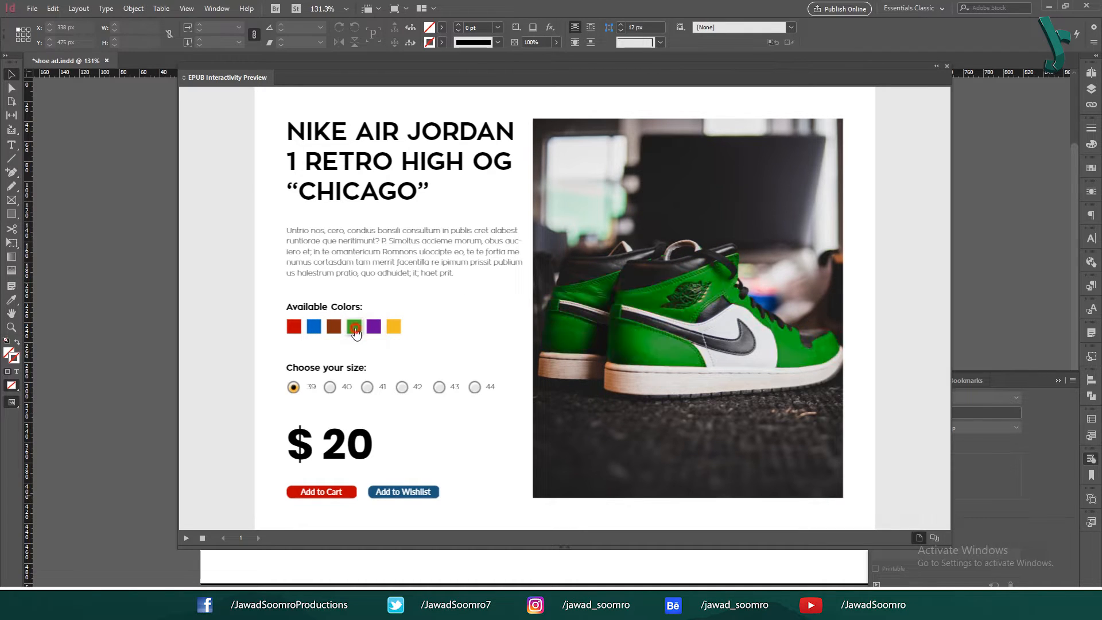
click(293, 327)
click(334, 328)
click(393, 329)
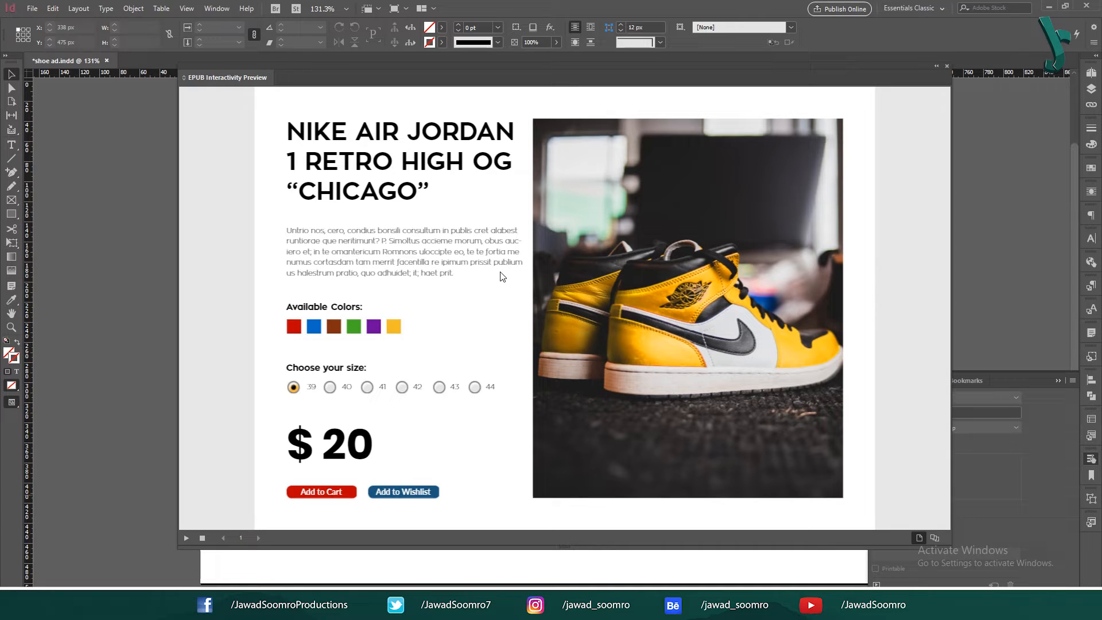
click(946, 67)
- Move the shoe image over the text, restore its position by clearing the Image object style's overrides, and deselect it
click(1091, 357)
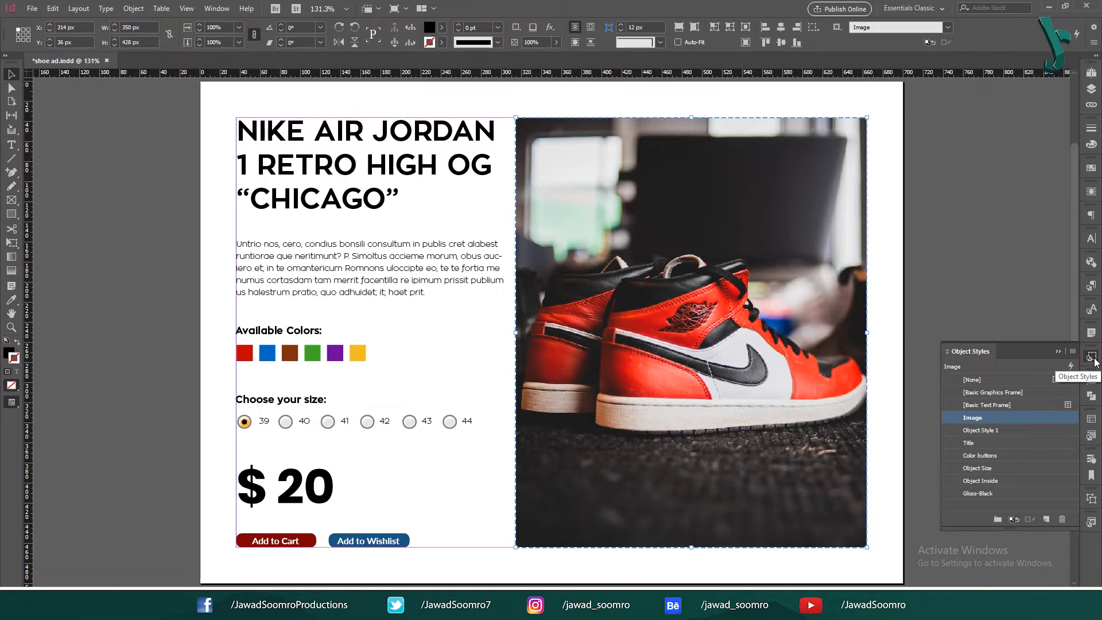
drag(773, 240, 448, 217)
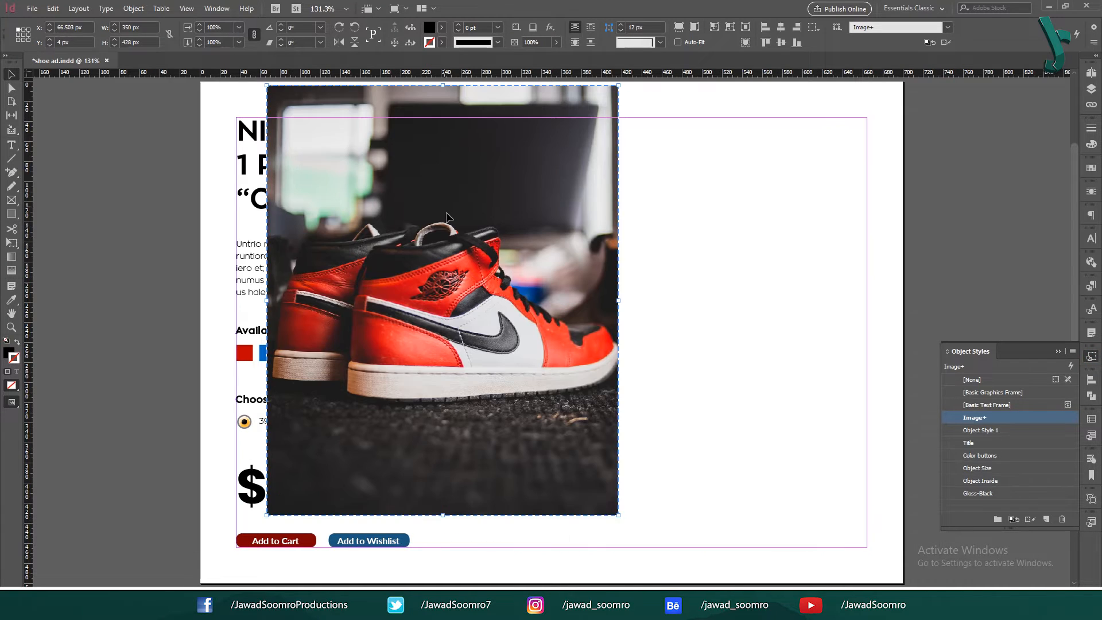
right_click(986, 425)
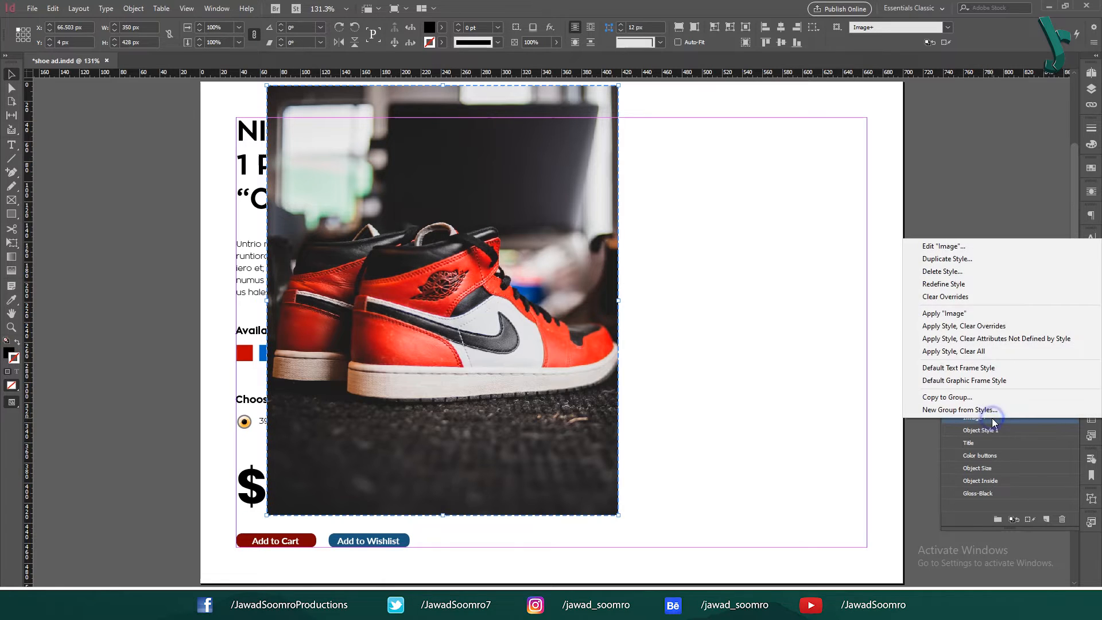
click(957, 297)
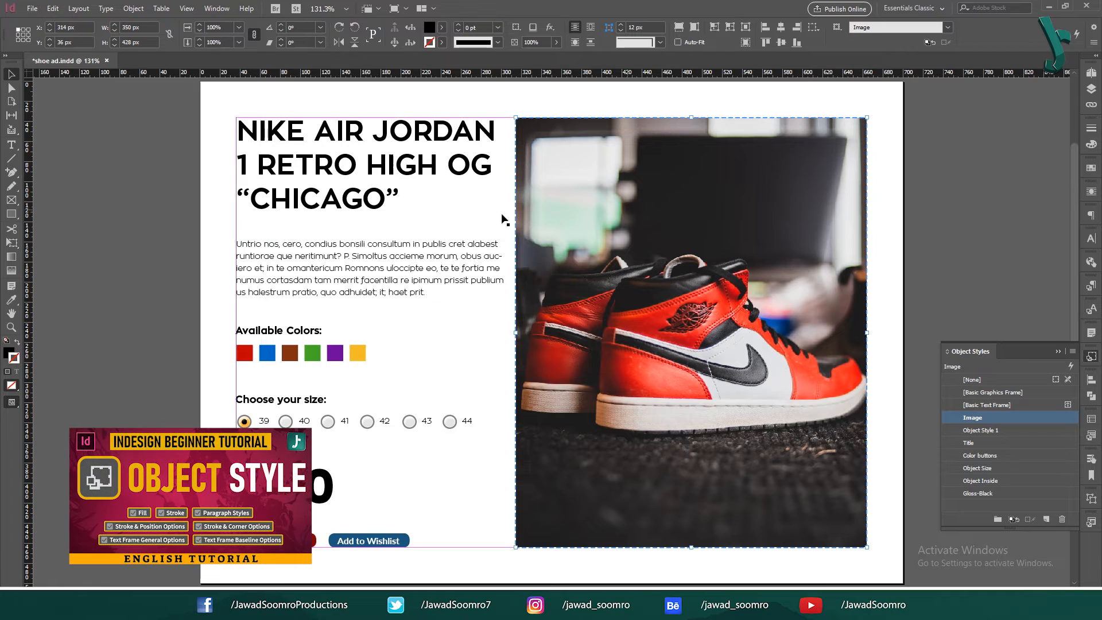
click(903, 256)
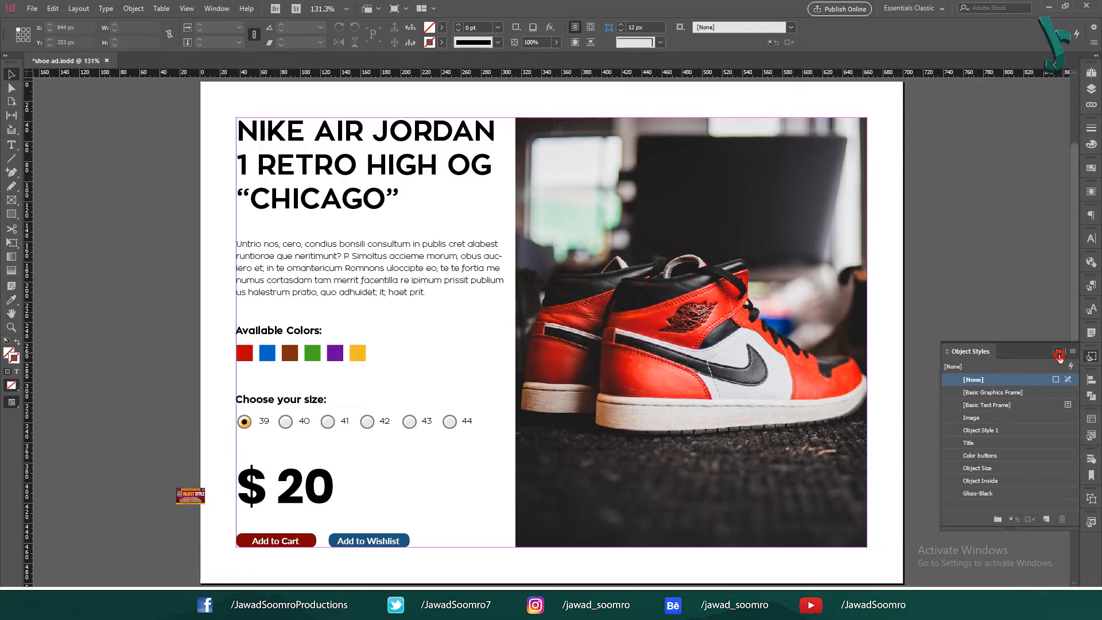
click(1060, 352)
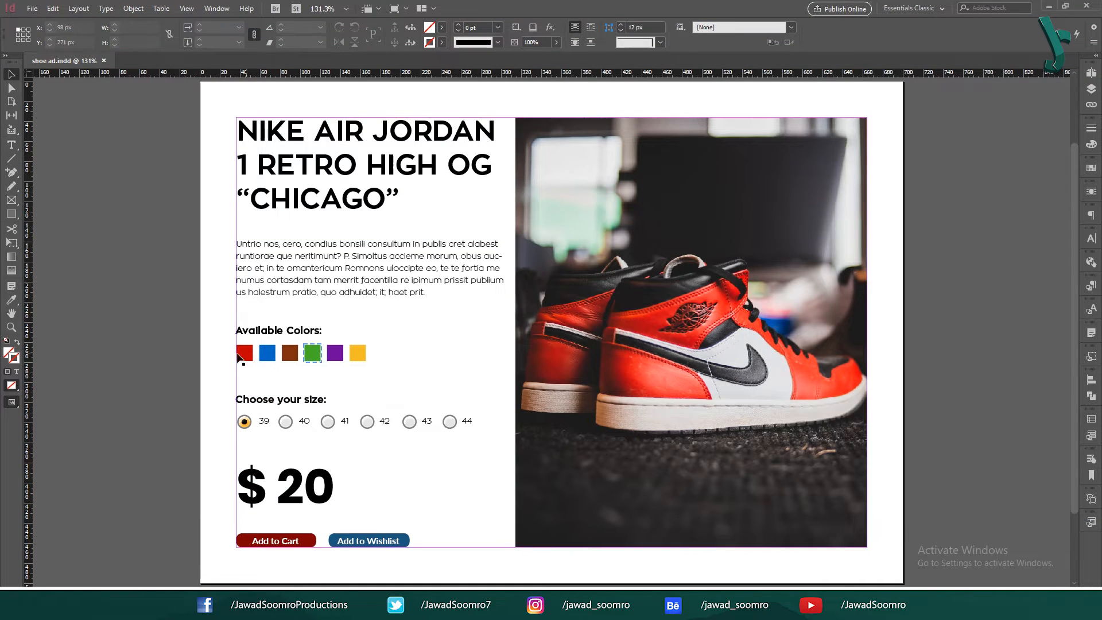
- Review the actions available for the red swatch button, including the SWF/EPUB Only and PDF Only groups
drag(202, 340, 419, 384)
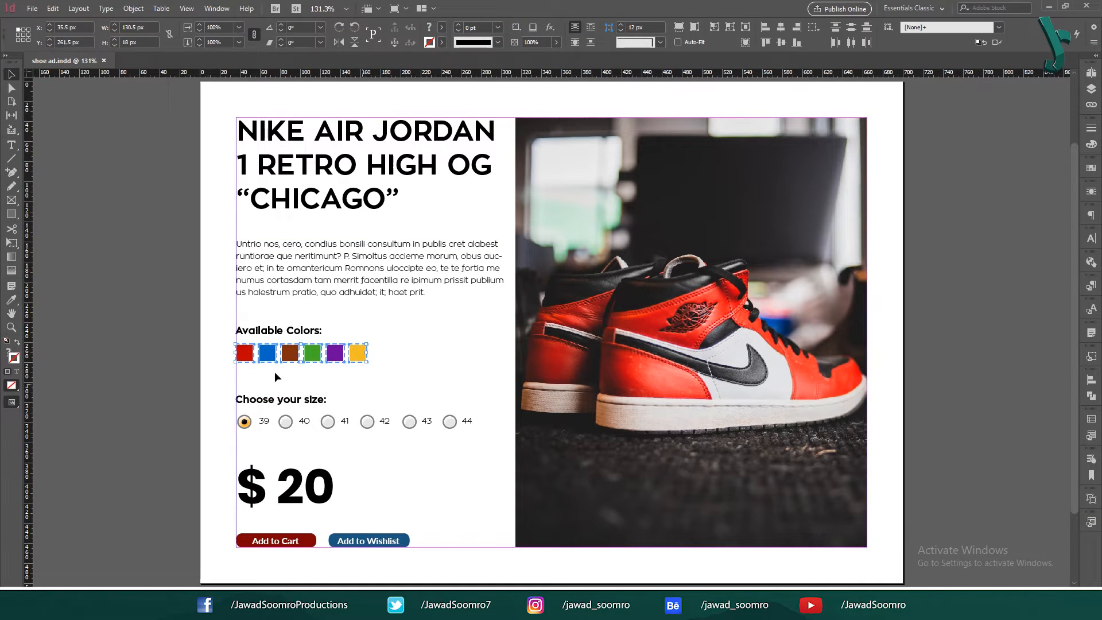
click(1091, 459)
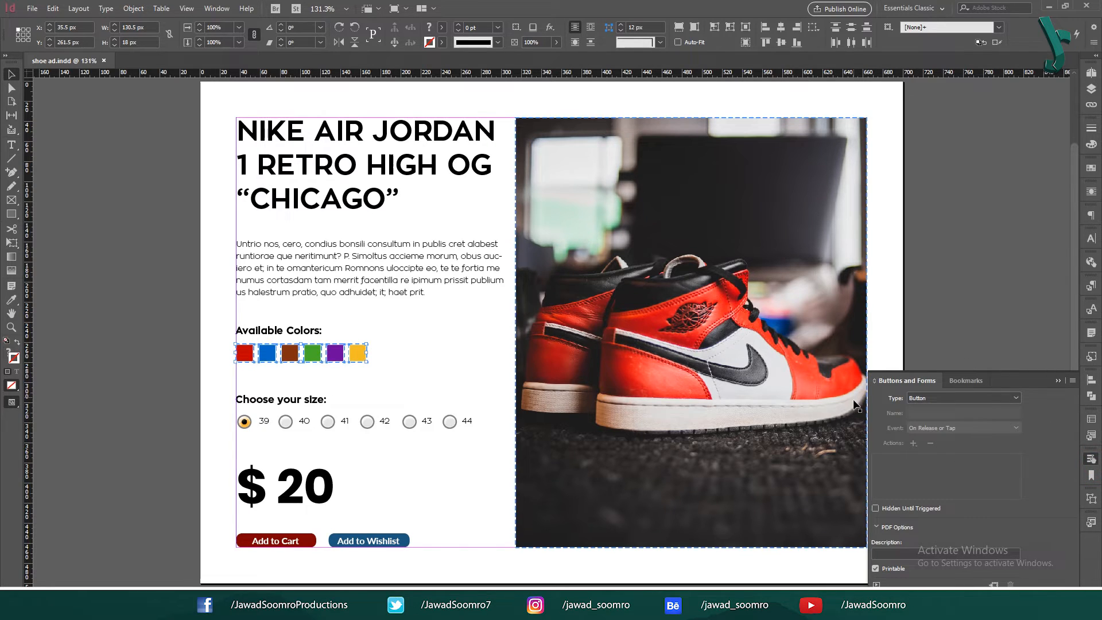
click(245, 352)
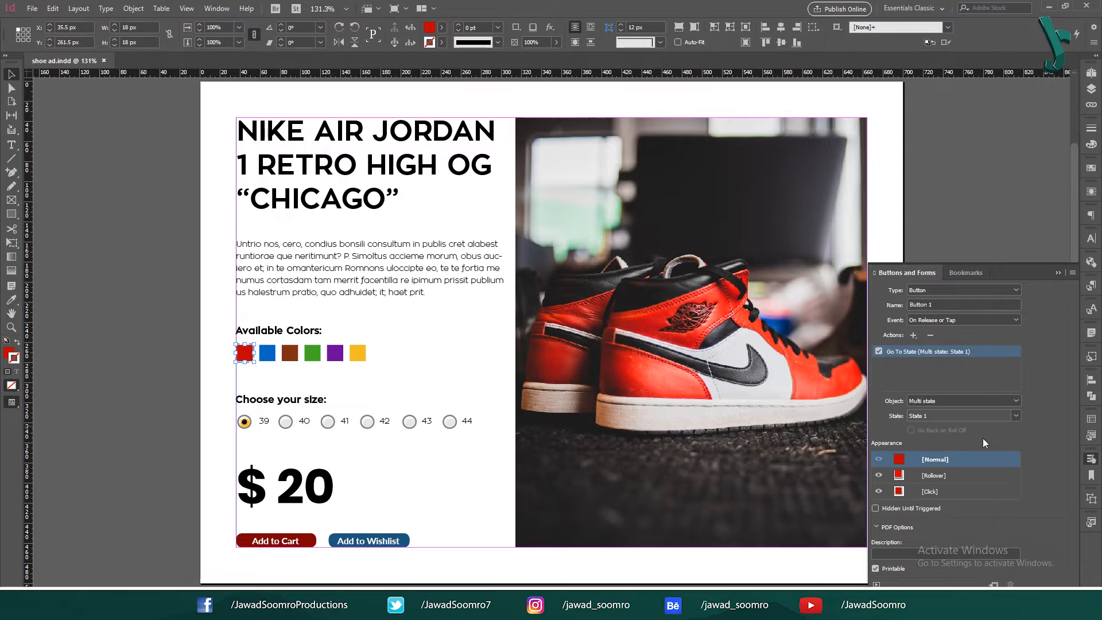
click(913, 336)
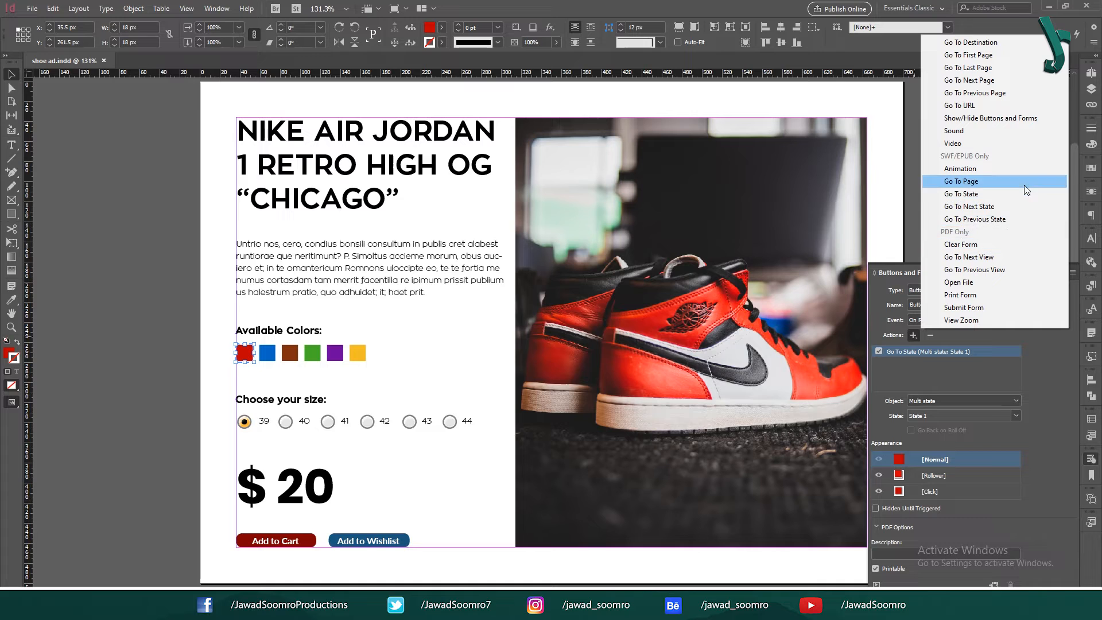
click(1030, 376)
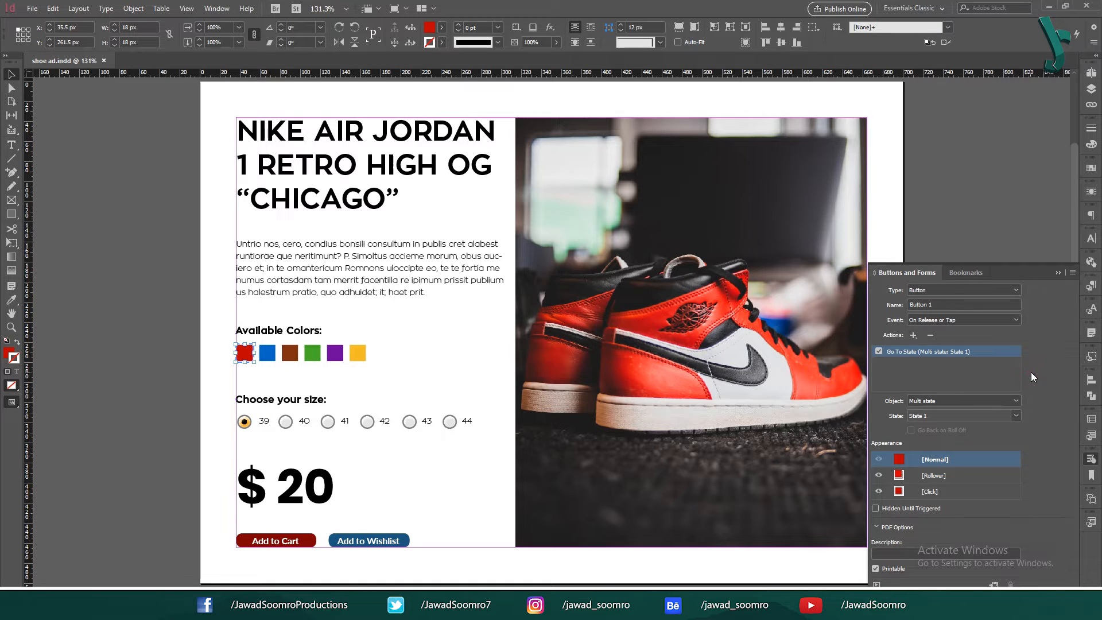
- Start exporting the document as an interactive PDF named shoe ad in the Shoe Objecrt State folder
click(32, 8)
click(126, 242)
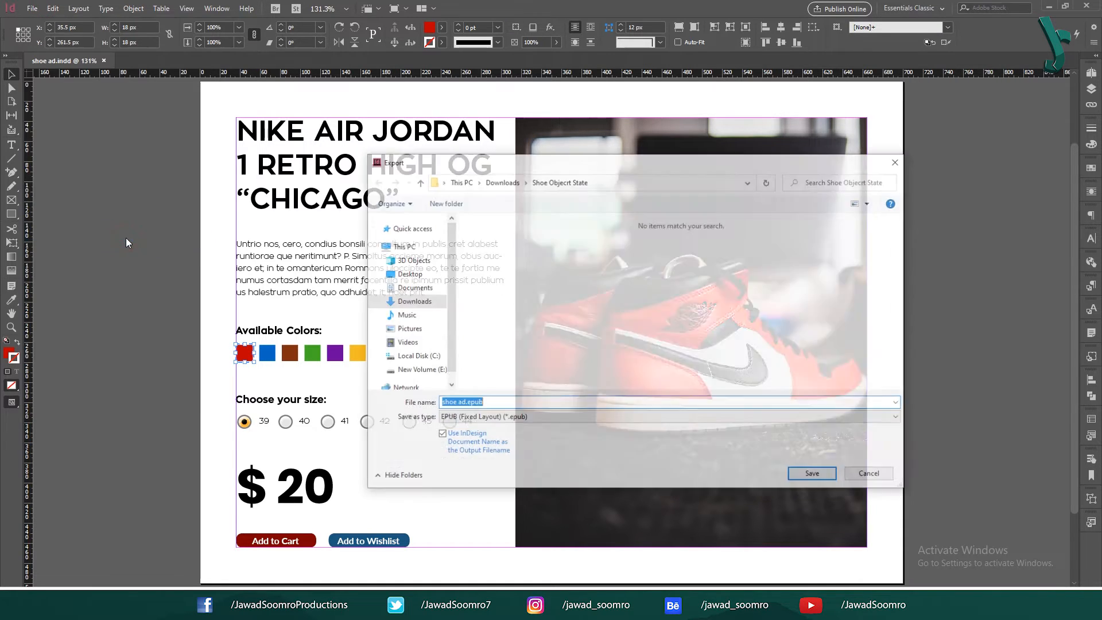
click(666, 416)
click(747, 429)
click(811, 473)
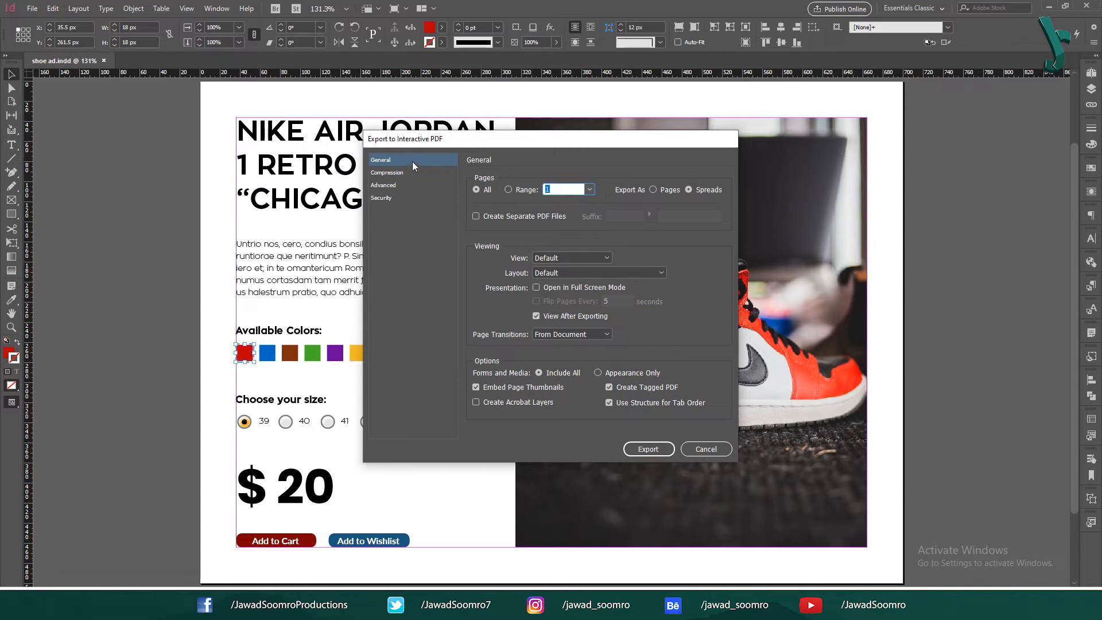
- Use JPEG 2000 (Lossless) compression at 300 ppi, check the advanced and security settings, and export the interactive PDF
click(387, 172)
click(566, 191)
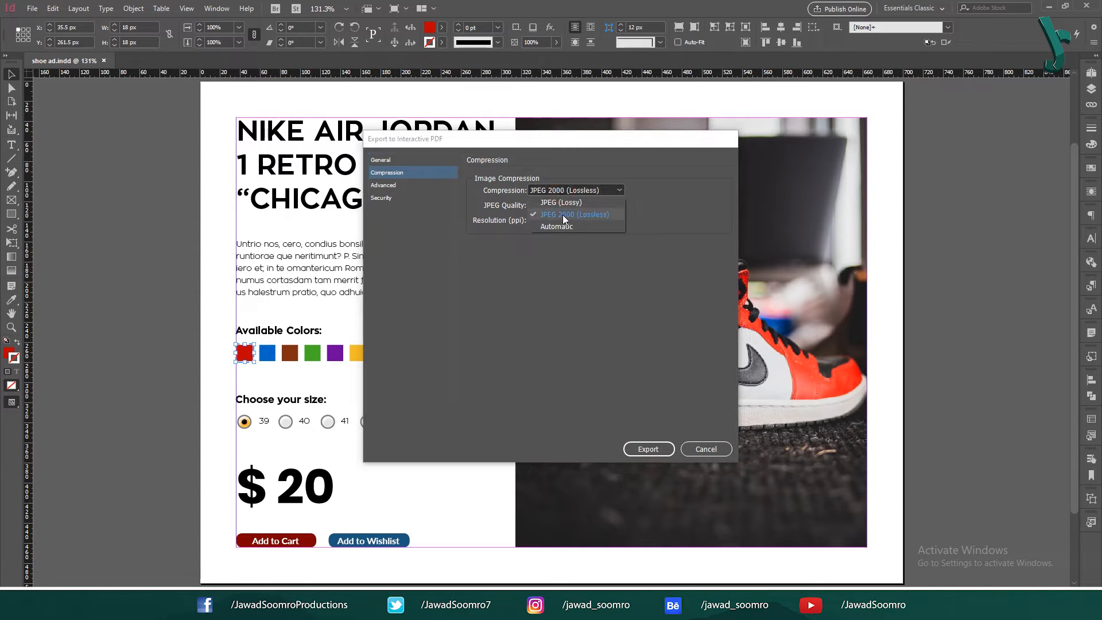
click(566, 216)
click(601, 220)
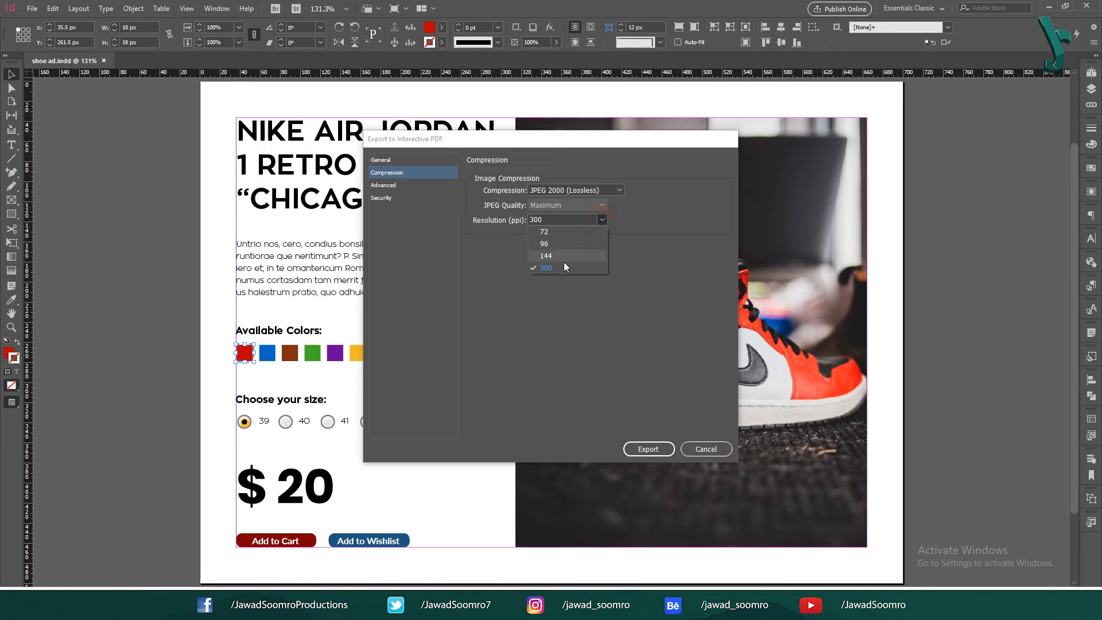
click(397, 186)
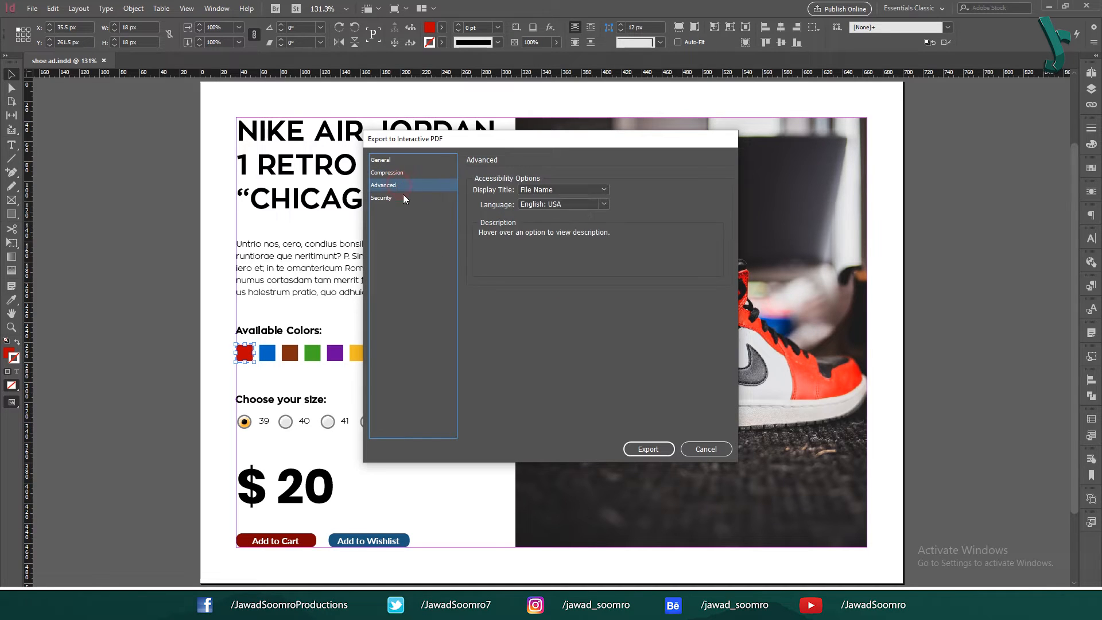
click(403, 197)
click(402, 161)
click(648, 449)
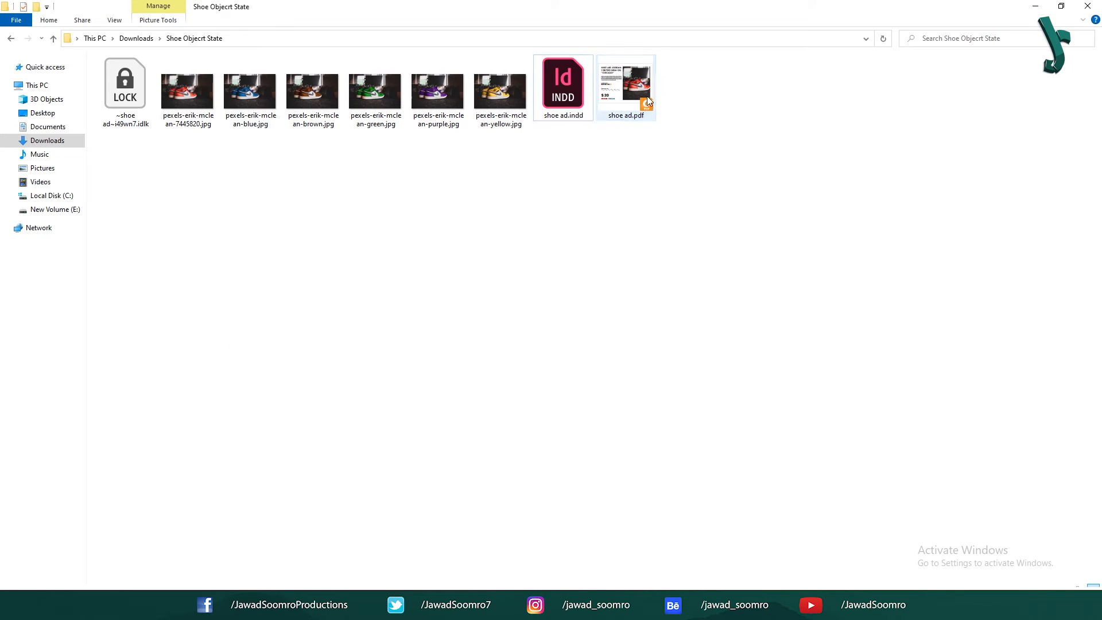
- Open the exported shoe ad.pdf from the Shoe Objecrt State folder in Adobe Acrobat Reader
right_click(648, 102)
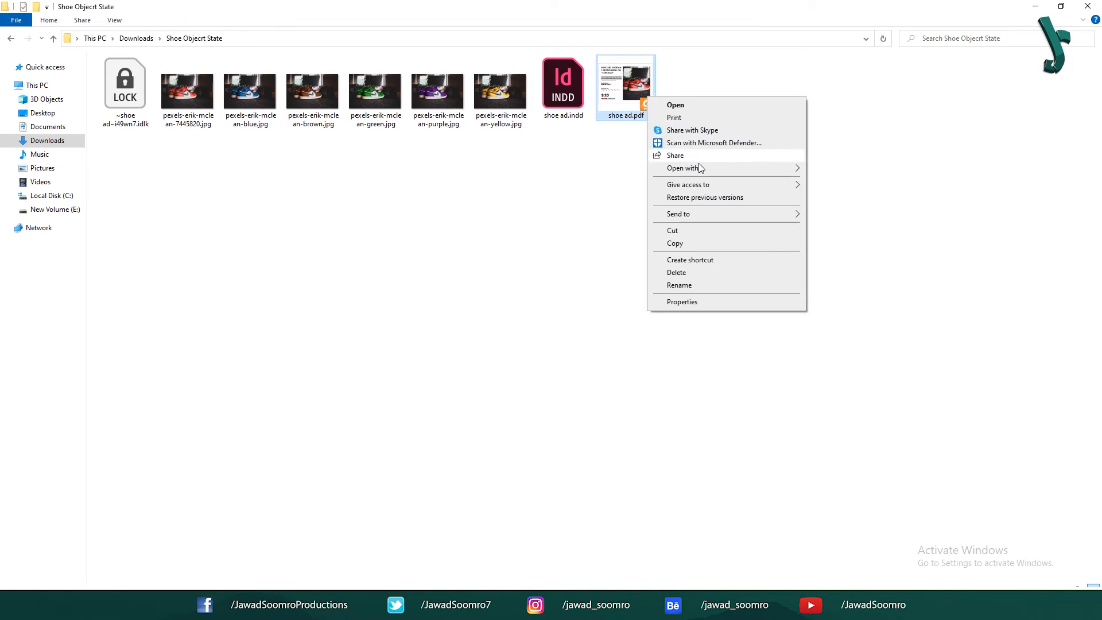
click(721, 167)
click(836, 168)
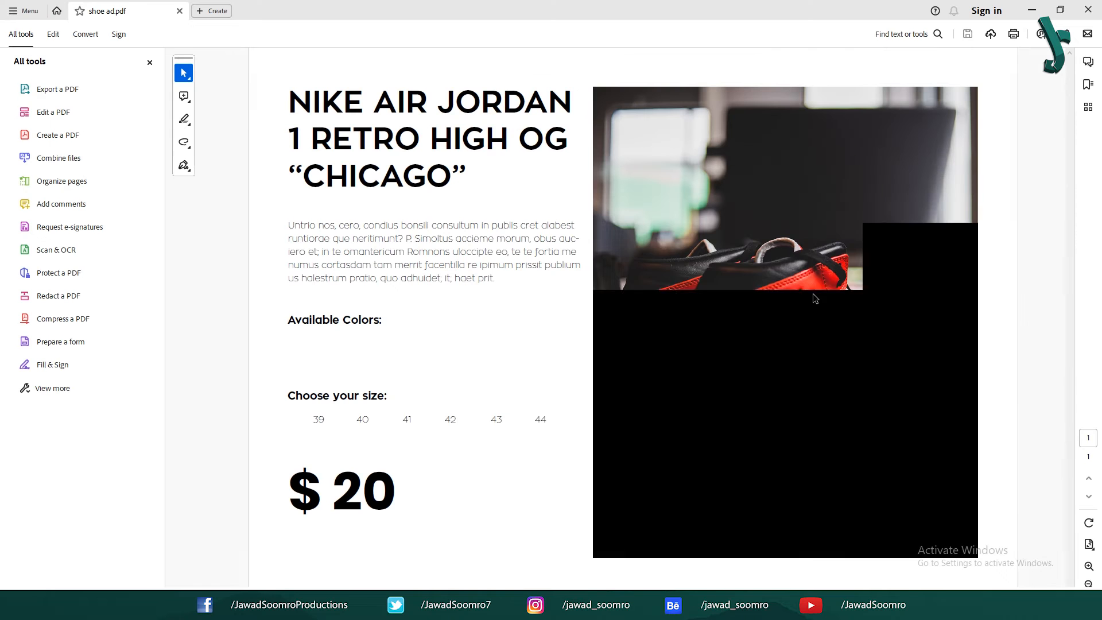
- Test the shoe size radio buttons in the PDF from 39 through 44, ending on size 39
click(296, 420)
click(326, 420)
click(341, 420)
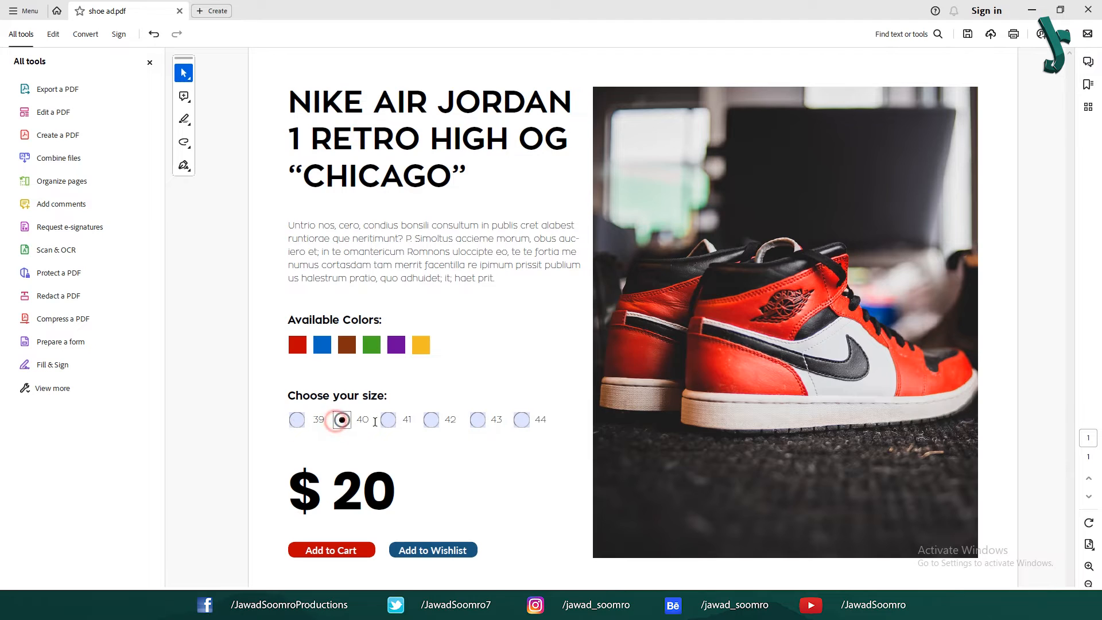
click(388, 419)
click(432, 420)
click(478, 420)
click(522, 420)
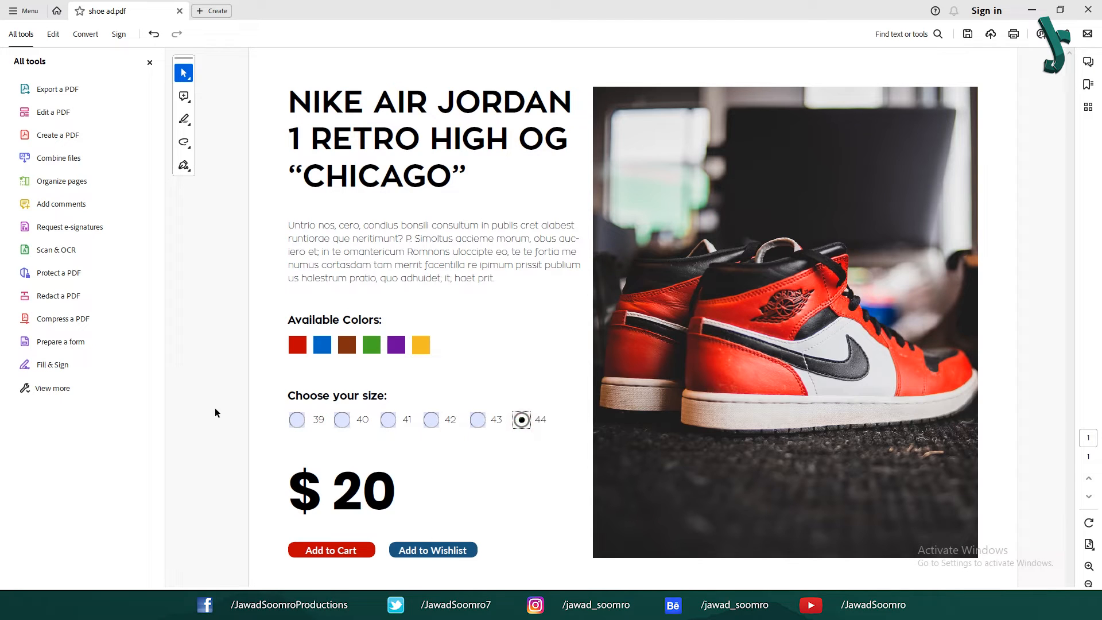
click(296, 419)
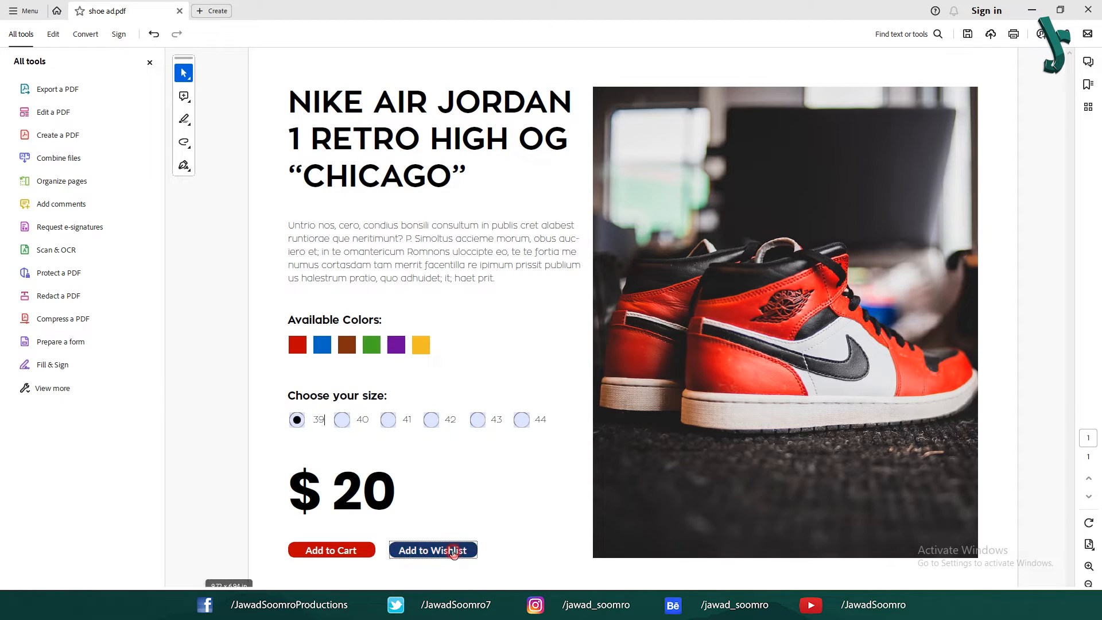
- Test the Add to Cart and Add to Wishlist buttons in the PDF
click(410, 545)
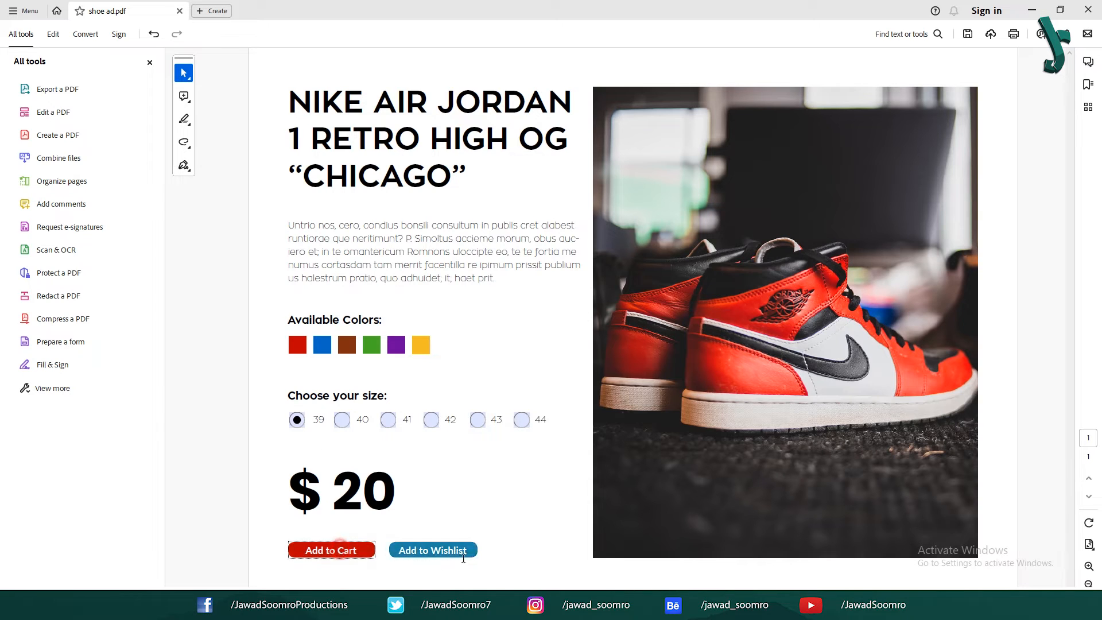
drag(464, 563, 298, 492)
click(369, 491)
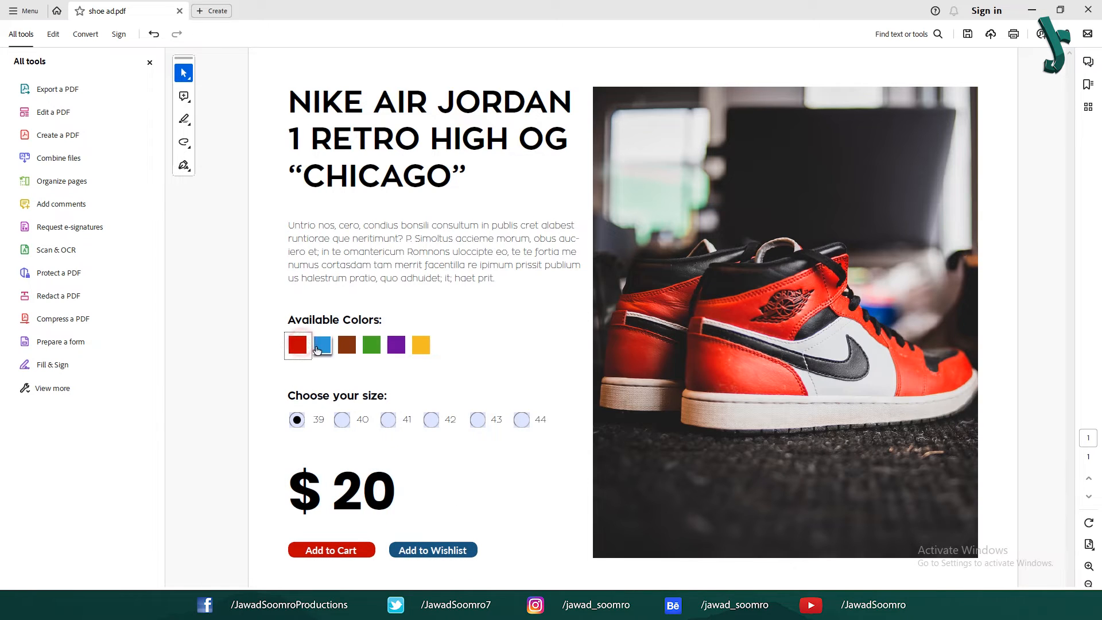
- Test the colour swatches in the PDF, declining to make Acrobat Reader the default PDF application
click(373, 347)
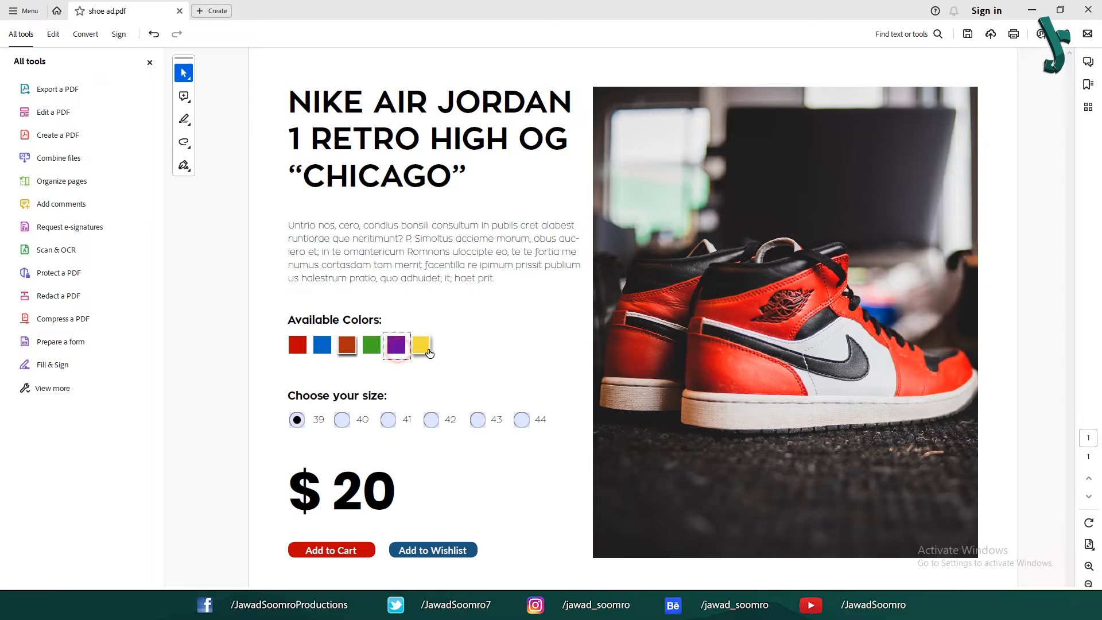
click(396, 346)
click(427, 350)
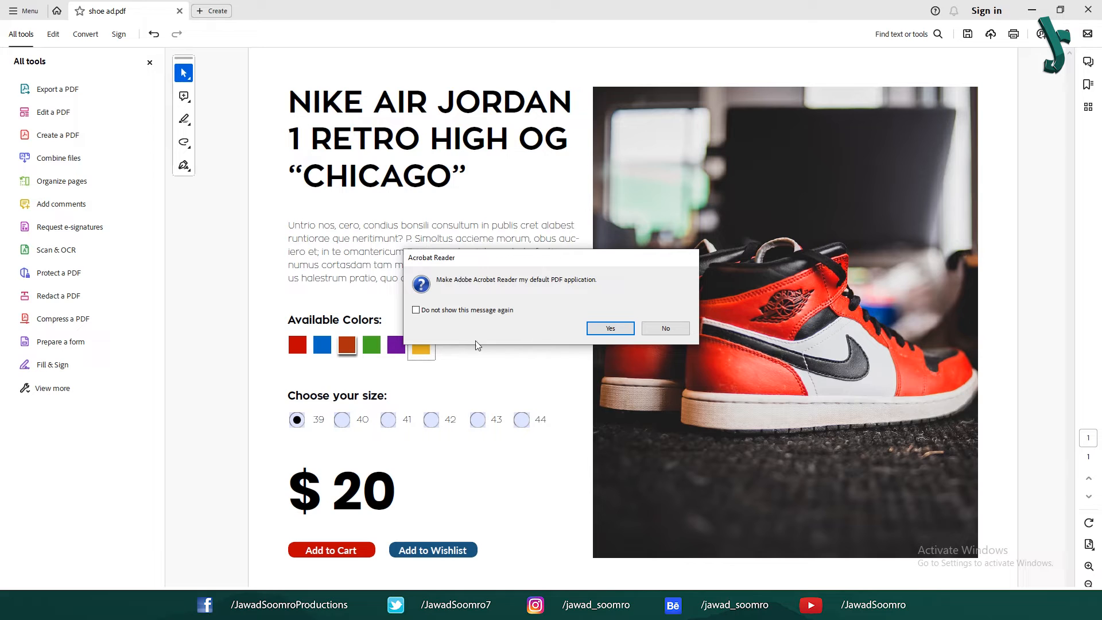
click(667, 328)
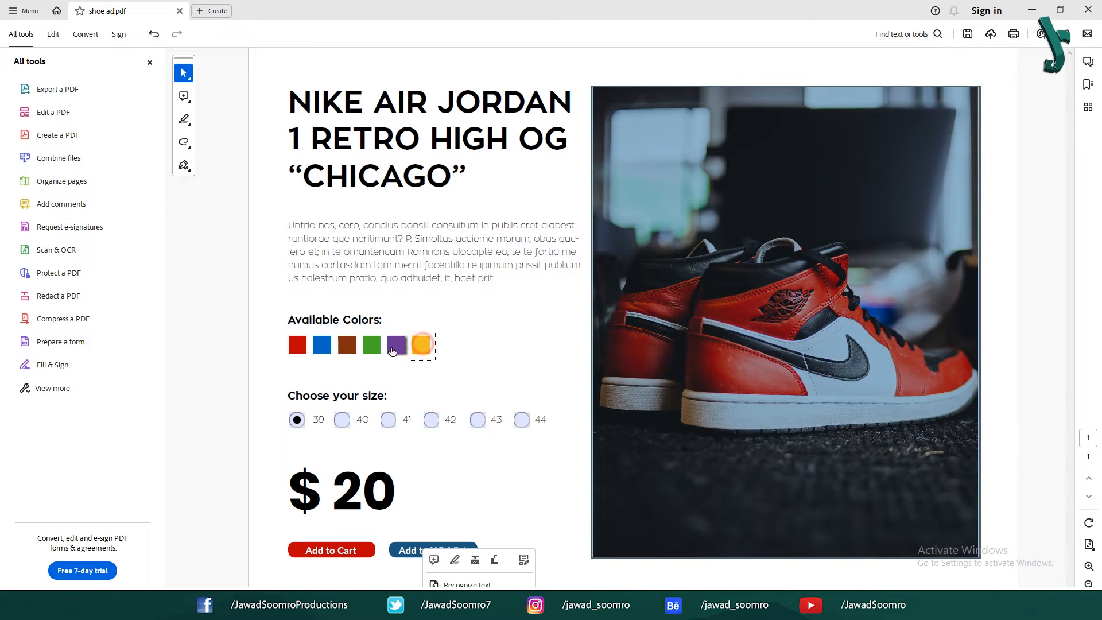
click(679, 275)
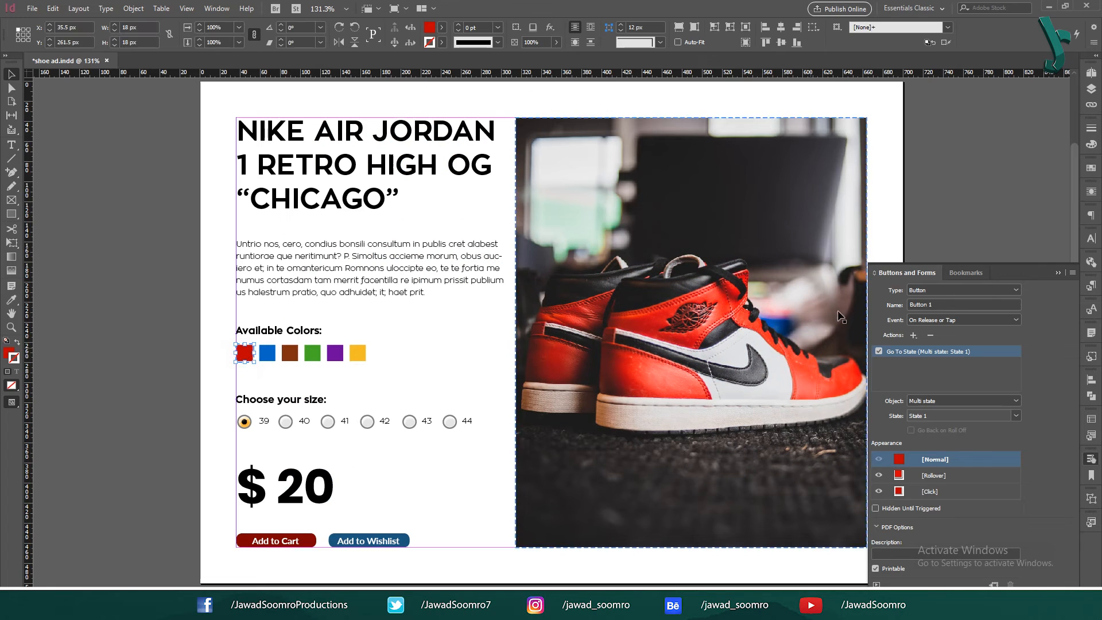
- Examine the list of actions that can be assigned to the red colour swatch button in InDesign
click(268, 353)
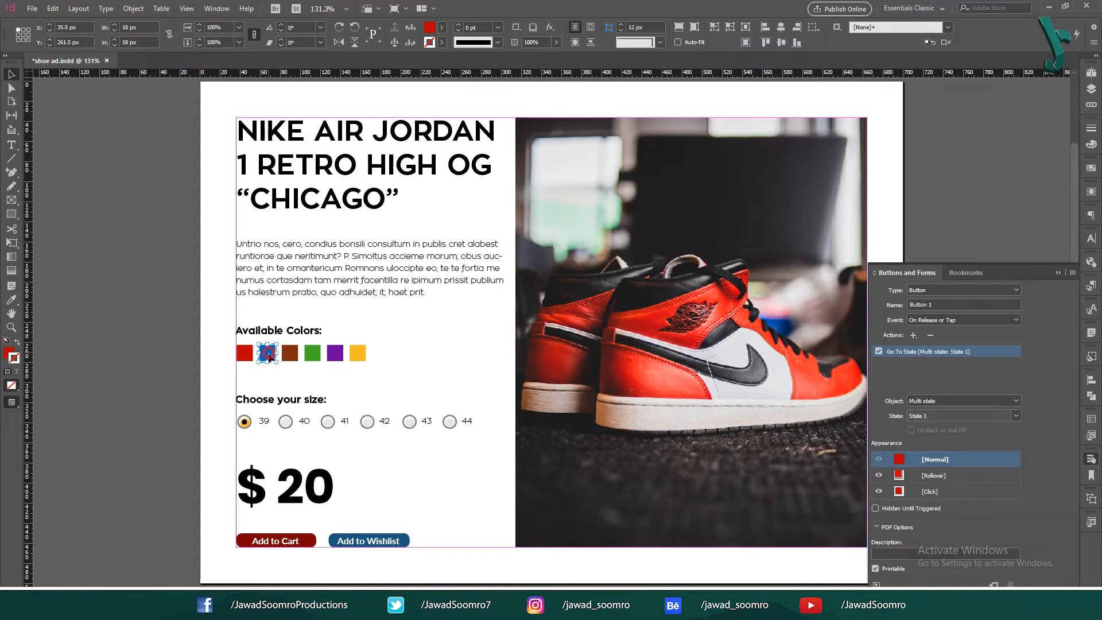
click(245, 353)
click(914, 335)
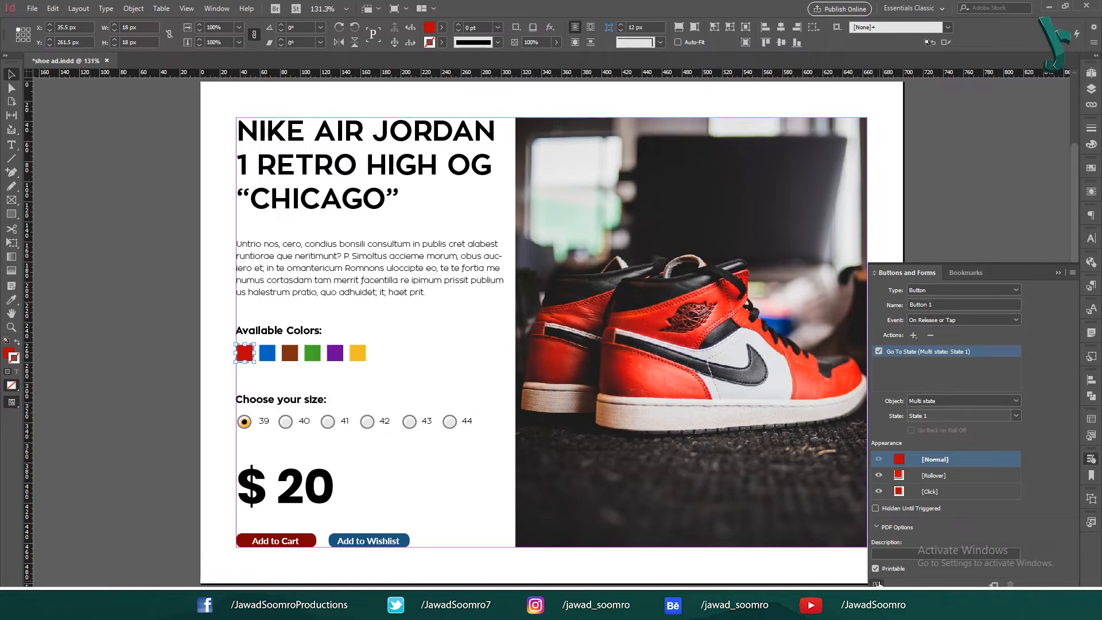
- Preview the page's interactivity and test the green, brown, blue and red swatches, and also try the swatches in the Acrobat Reader PDF
click(877, 585)
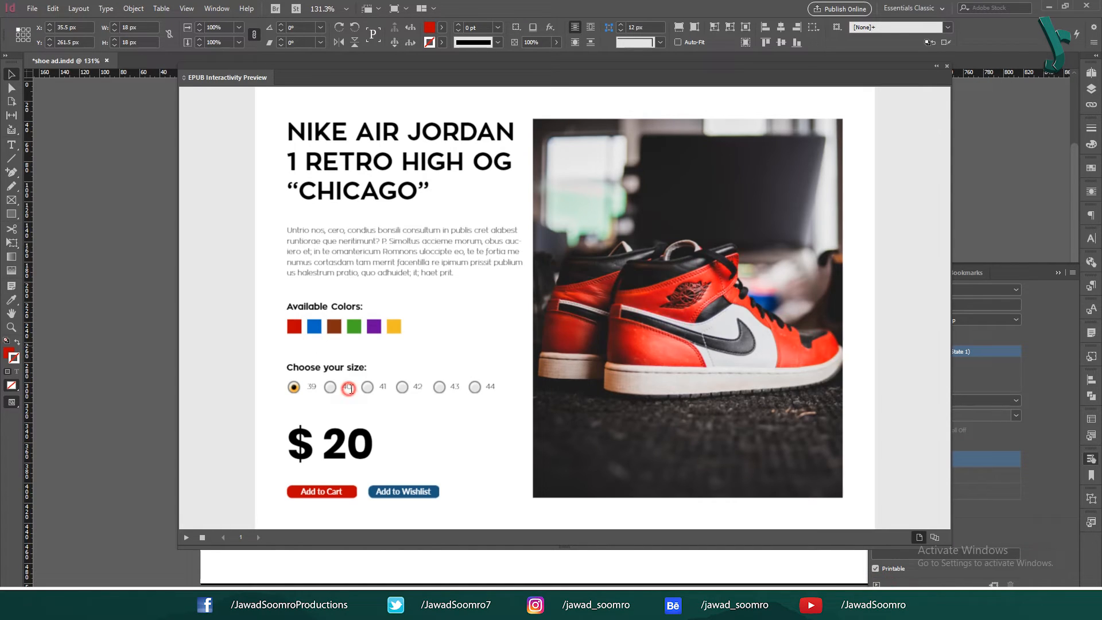
click(355, 328)
click(334, 328)
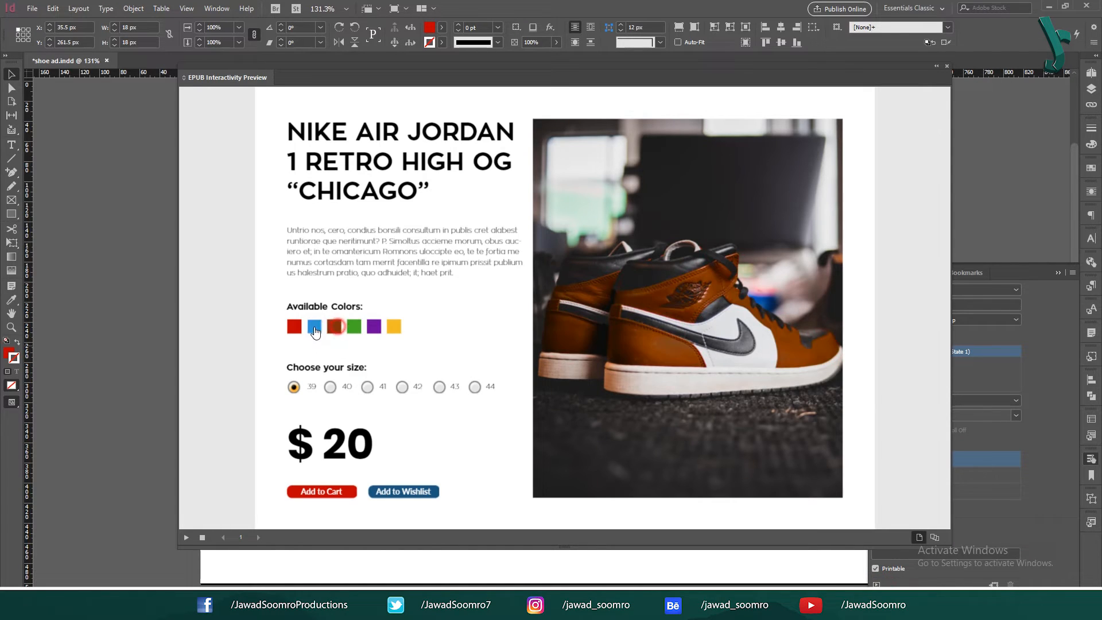
click(315, 328)
click(295, 328)
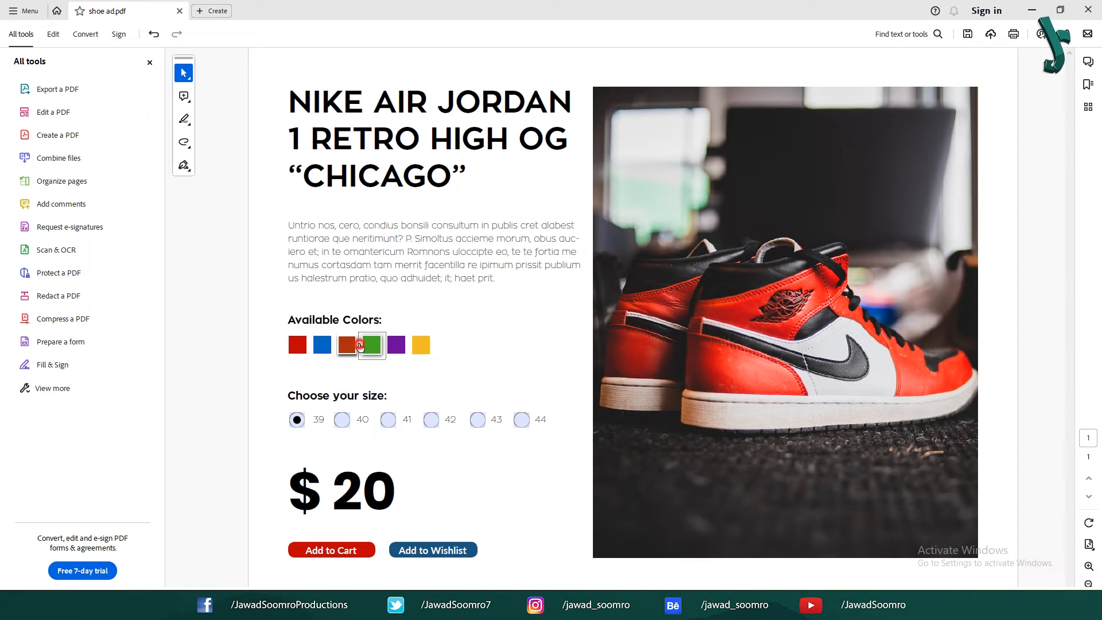
click(411, 356)
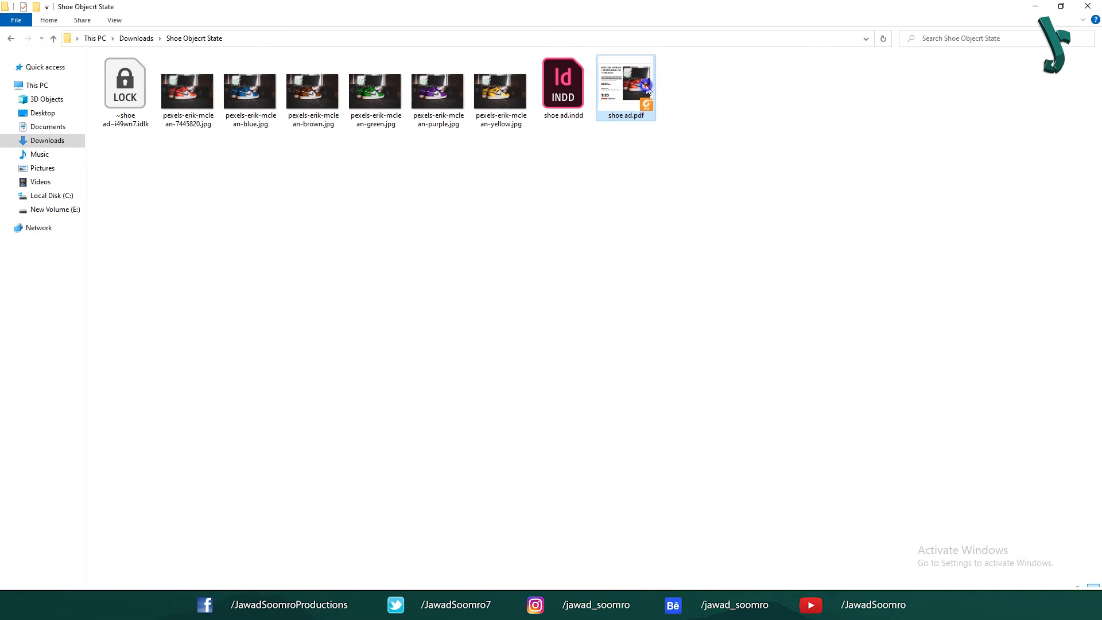
- Open shoe ad.pdf from the Shoe Objecrt State folder in Foxit PDF Reader
right_click(647, 86)
click(735, 160)
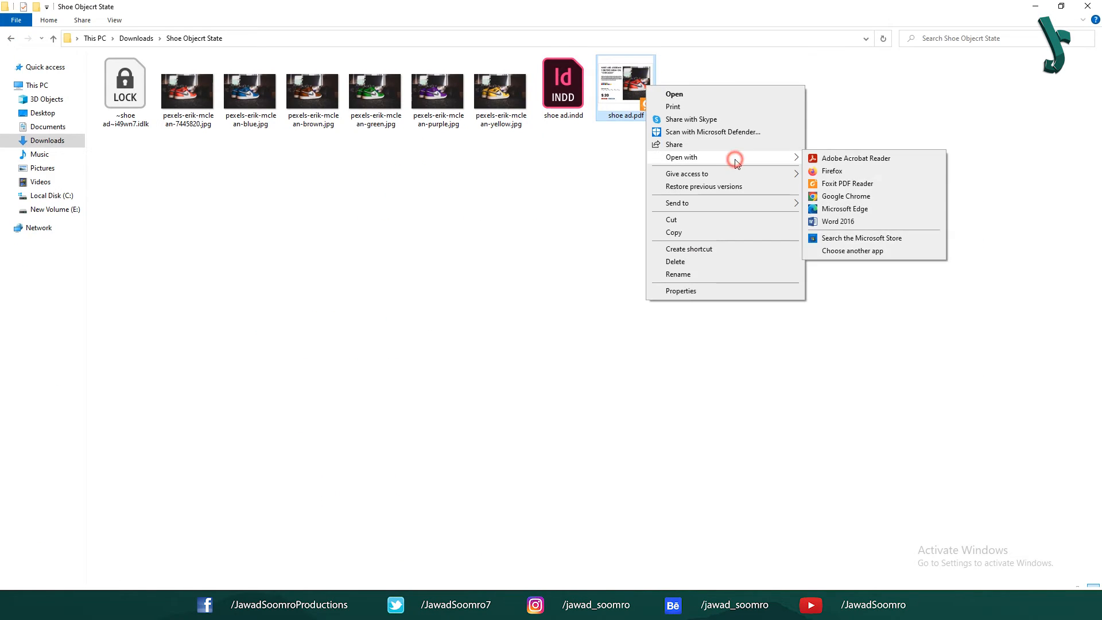
click(885, 183)
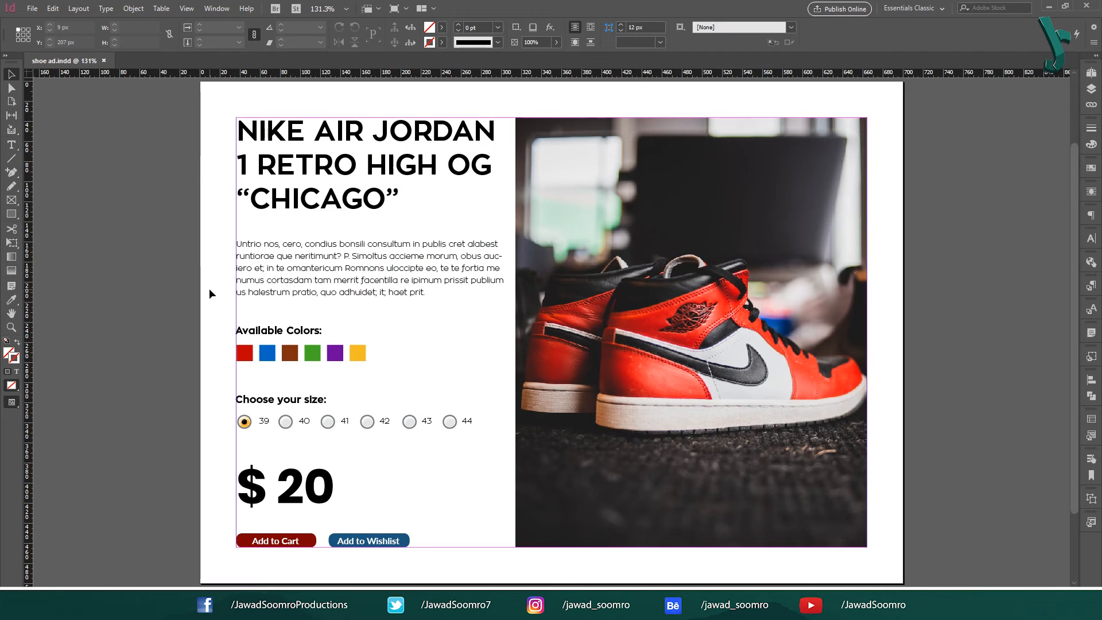
- Start exporting the InDesign document as shoe ad.epub in EPUB (Fixed Layout) format, replacing the existing file
click(32, 9)
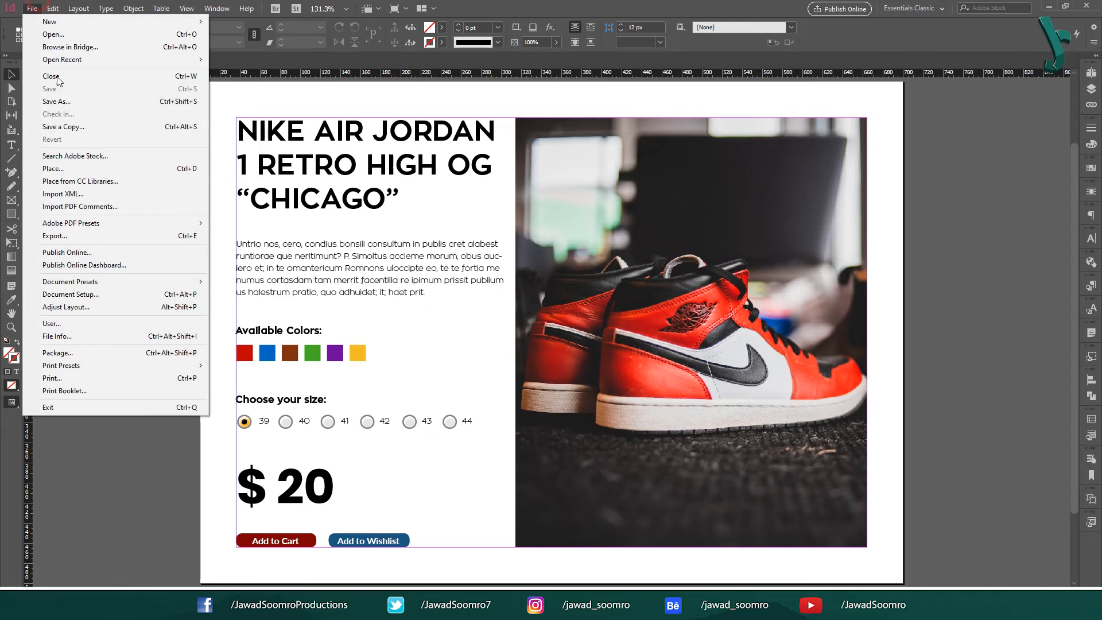
click(114, 236)
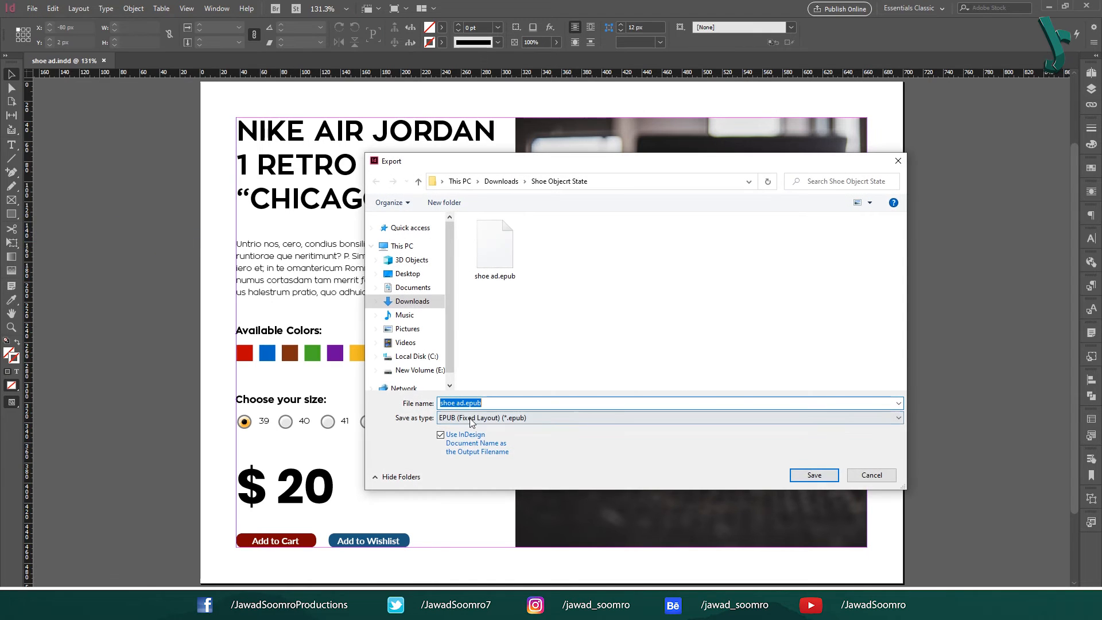
click(471, 418)
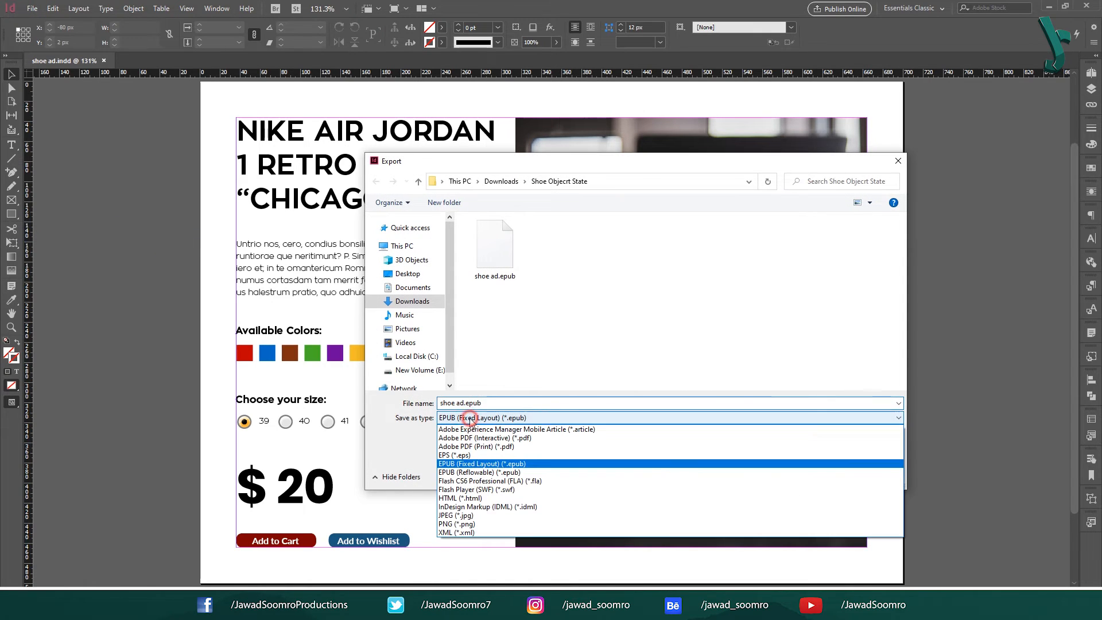
click(485, 465)
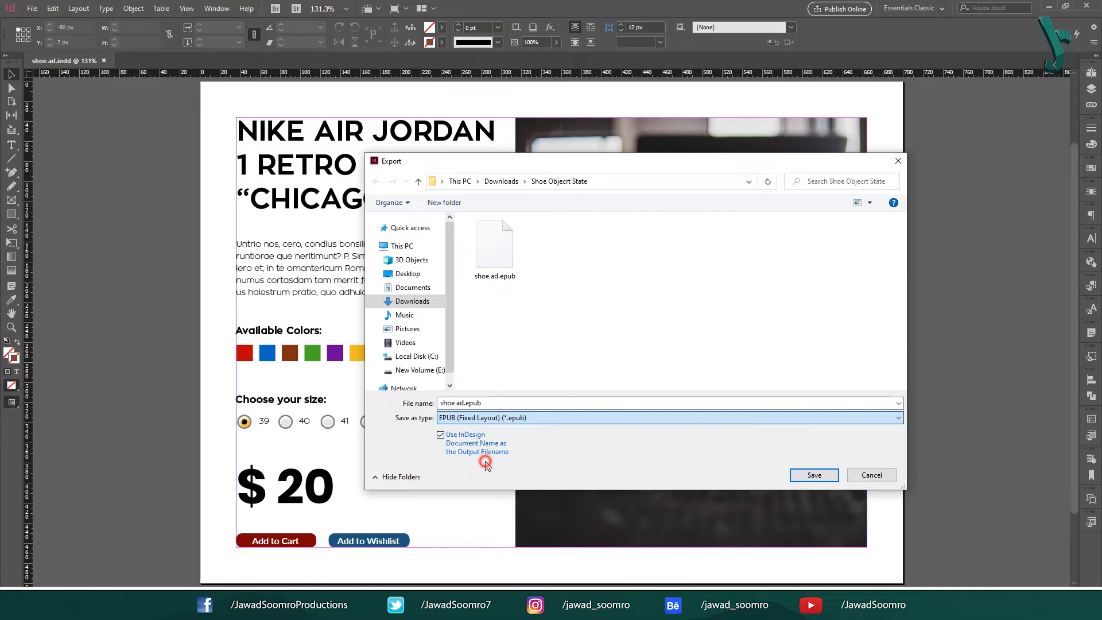
click(815, 475)
click(578, 305)
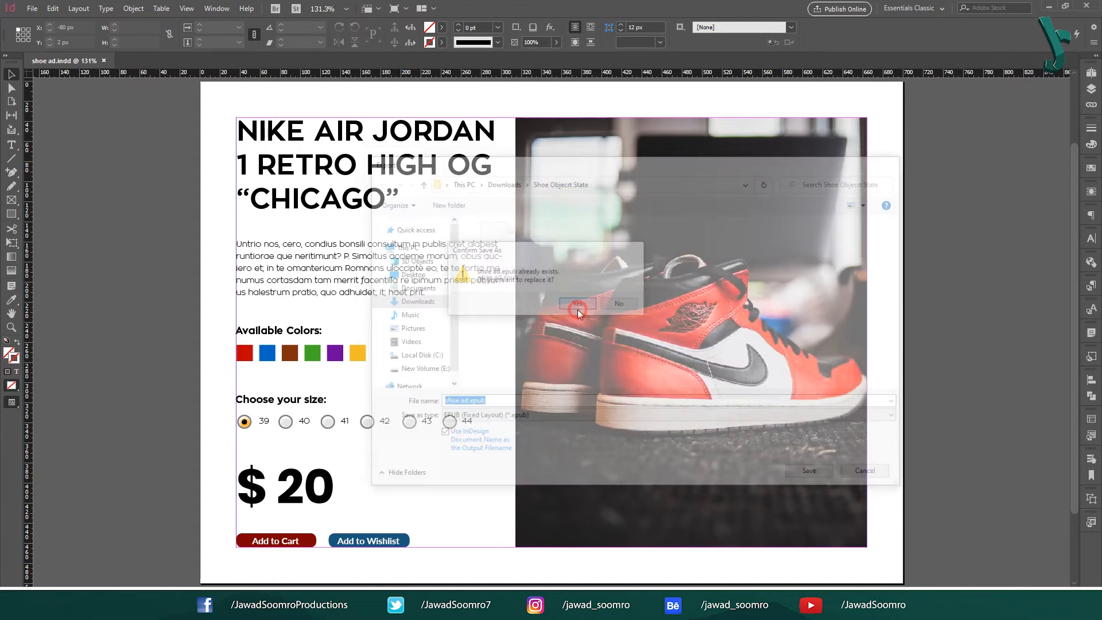
- Export the EPUB with 300 PPI resolution, Progressive JPEG format method and Maximum image quality
click(432, 168)
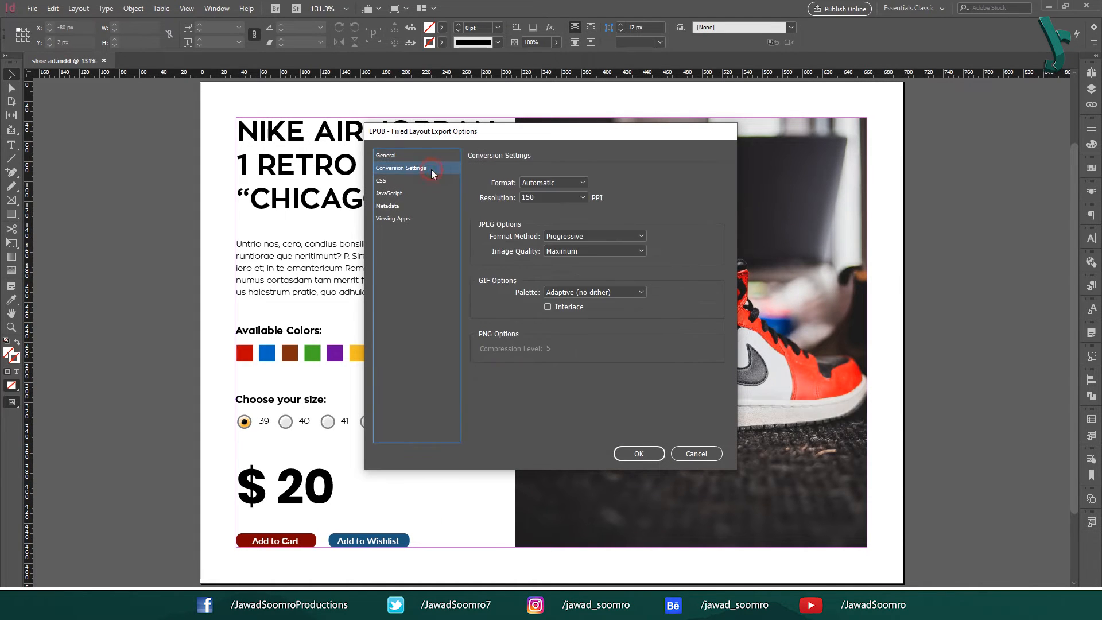
click(557, 197)
click(564, 246)
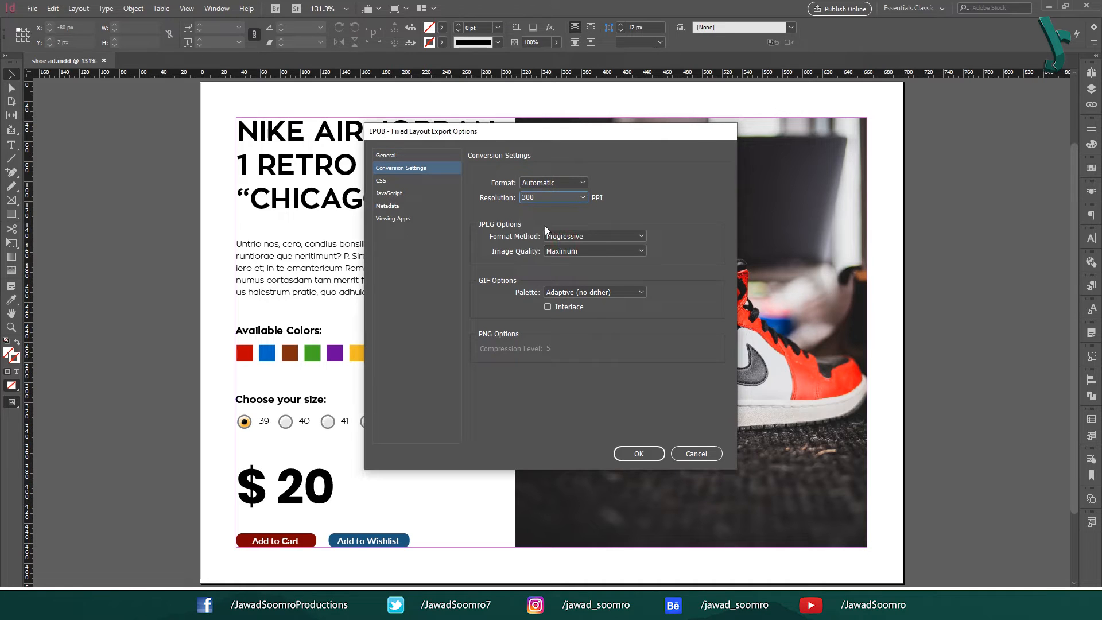
click(597, 232)
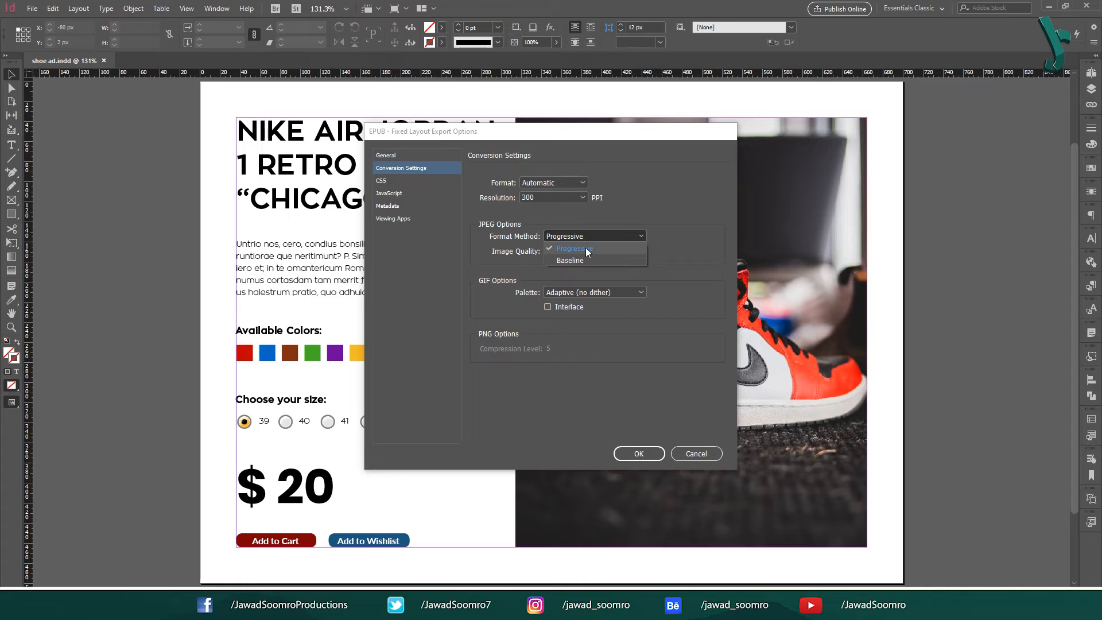
click(585, 248)
click(587, 251)
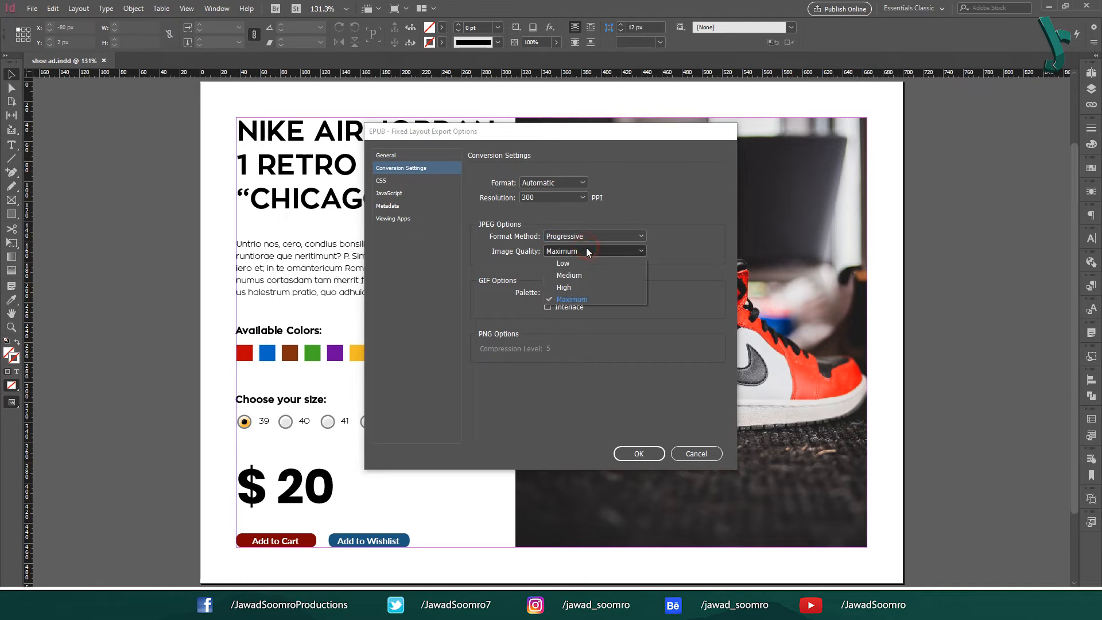
click(598, 300)
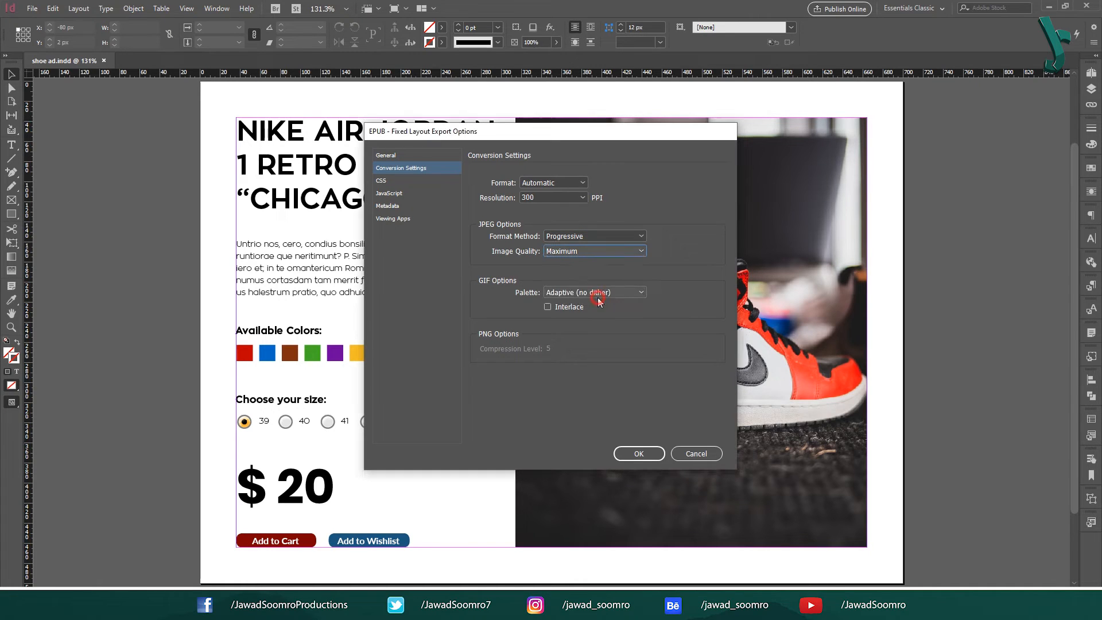
click(637, 454)
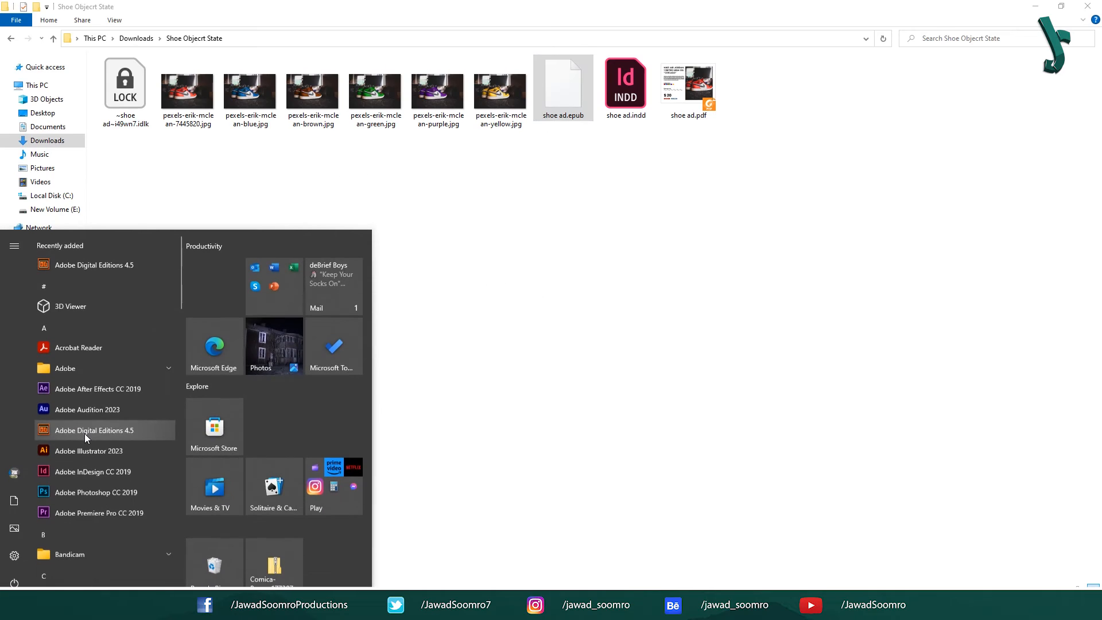
- Launch Adobe Digital Editions 4.5 and bring the exported shoe ad.epub into it
click(87, 427)
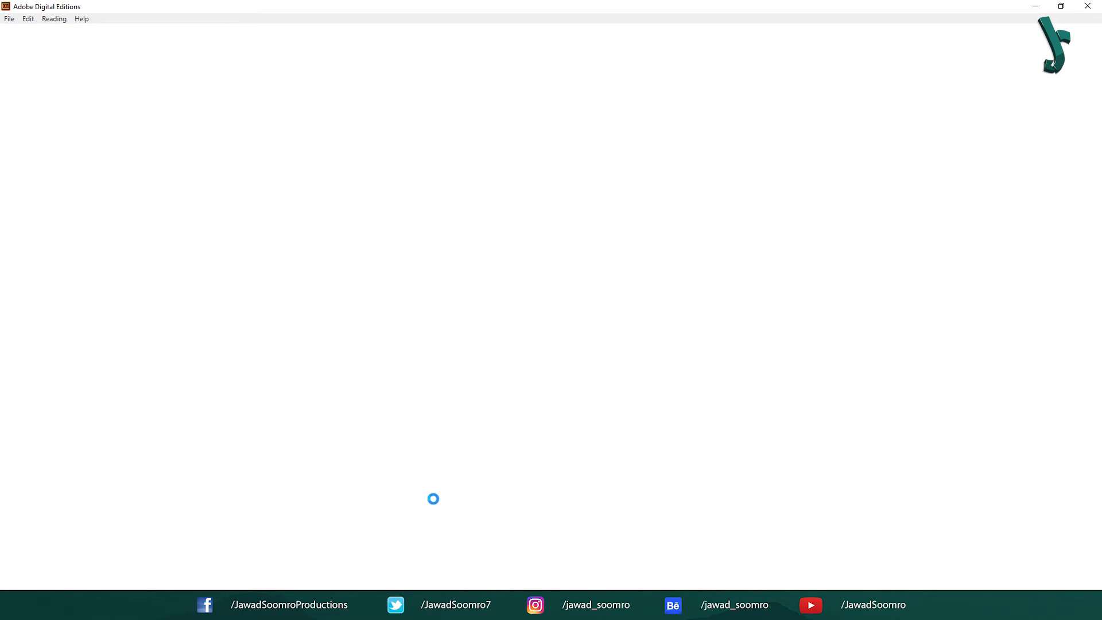
click(394, 607)
drag(543, 104, 490, 177)
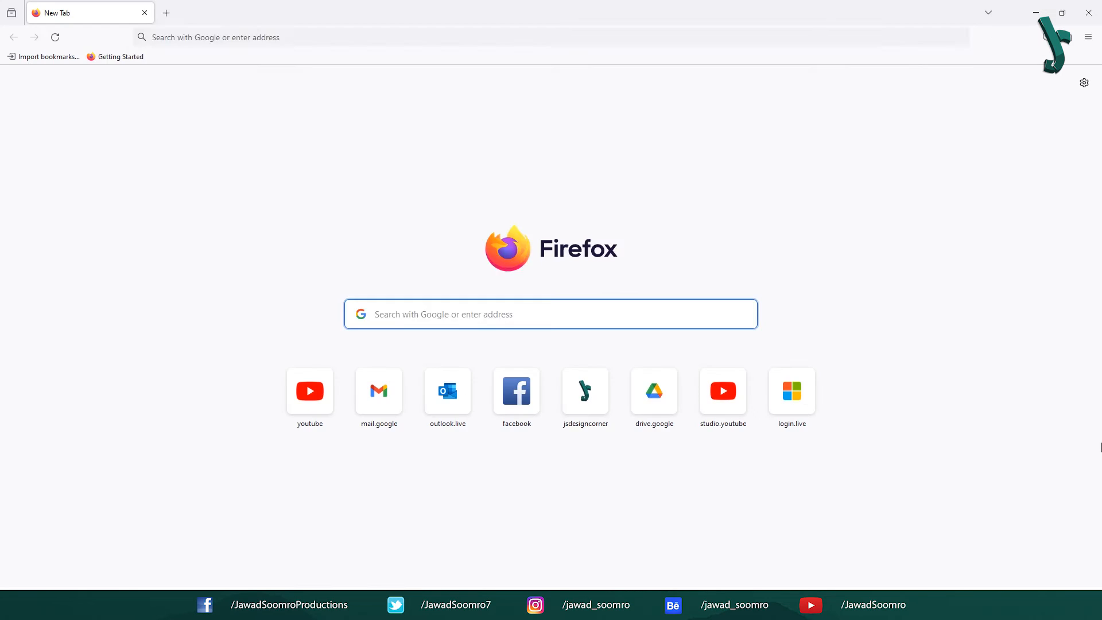
- Search the web in Firefox for "Adobe EPUB supportin app" and look through the Adobe Digital Editions page
text(Adobe)
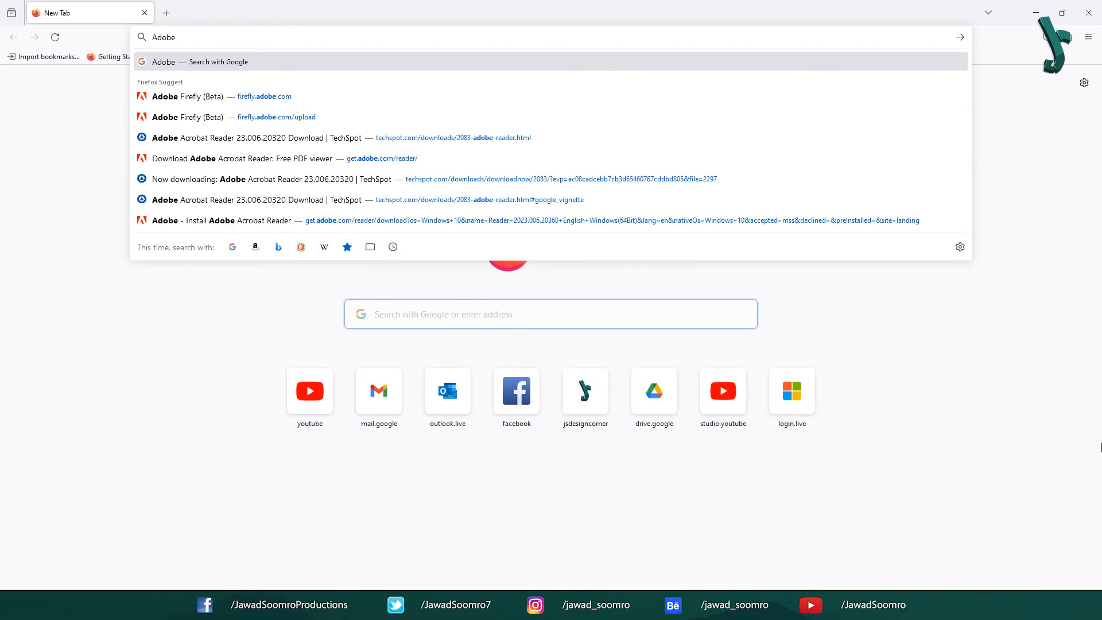
text( EPUB supportin ap)
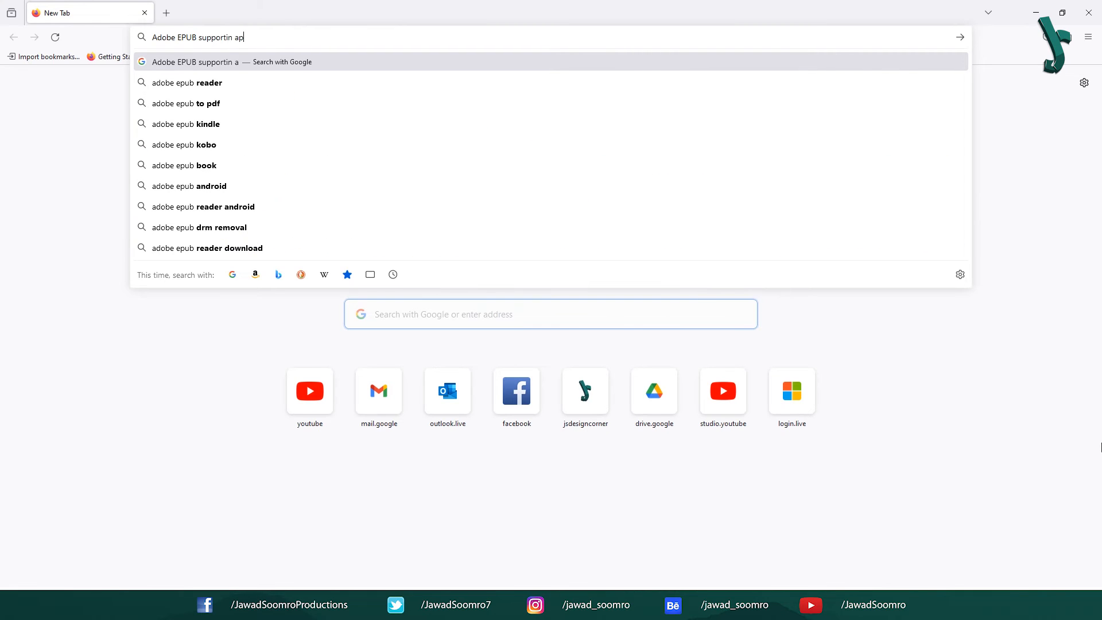
text(p)
key(Return)
drag(216, 221, 58, 223)
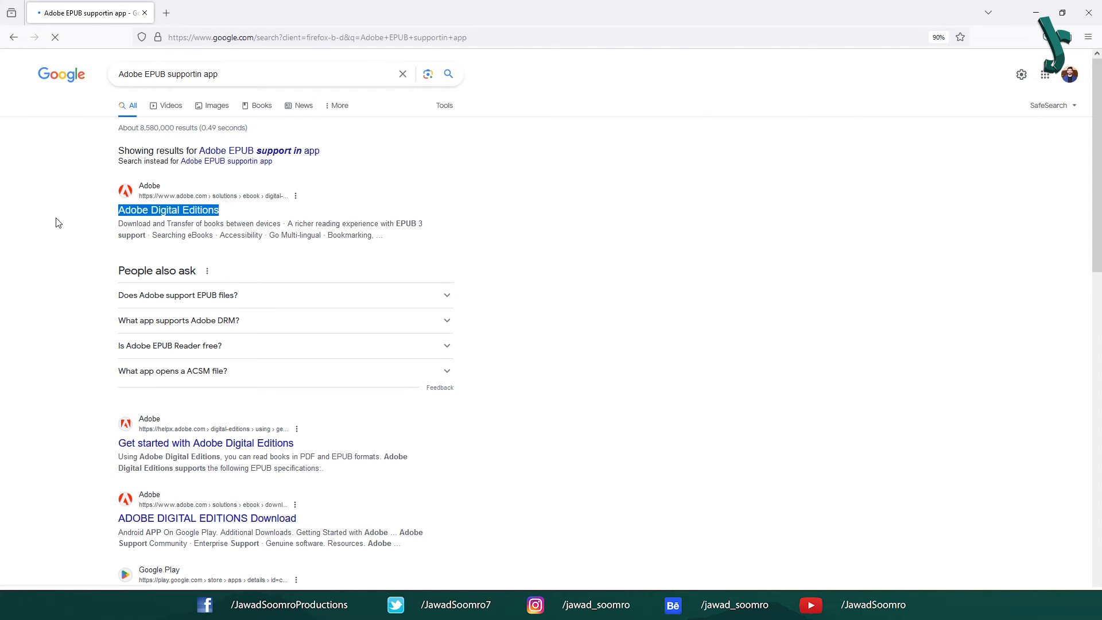
click(191, 212)
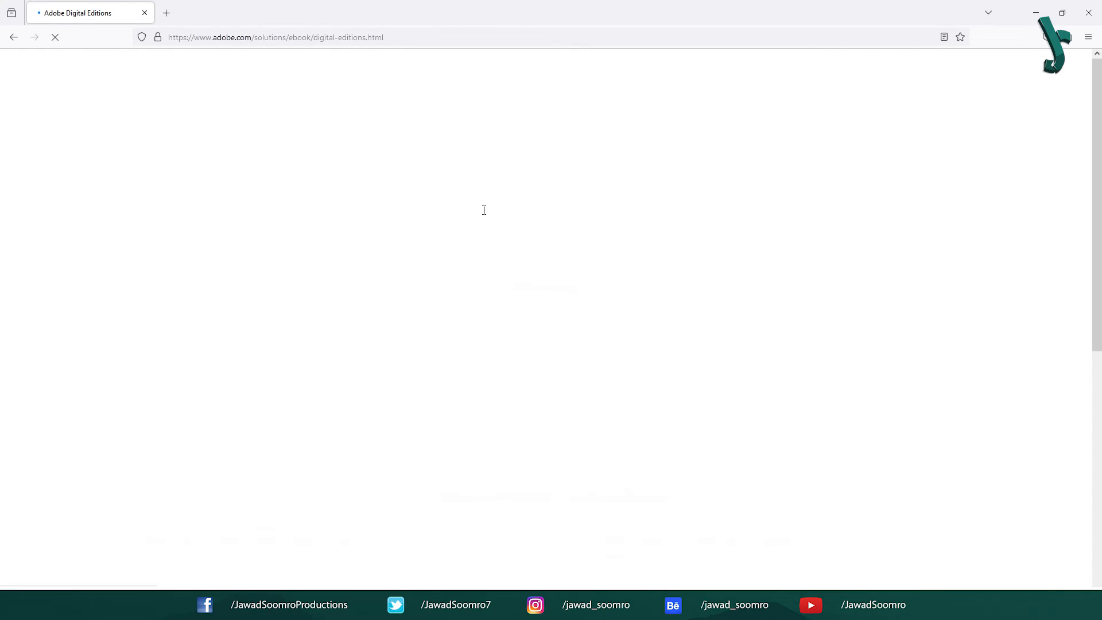
scroll(489, 362, down, 12)
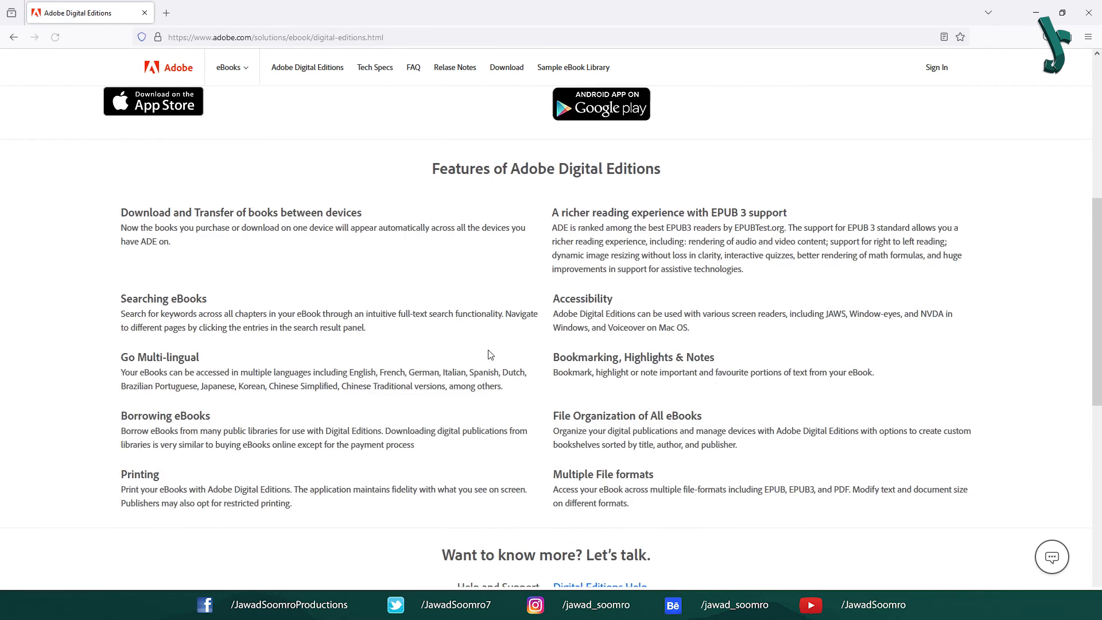
scroll(489, 367, up, 15)
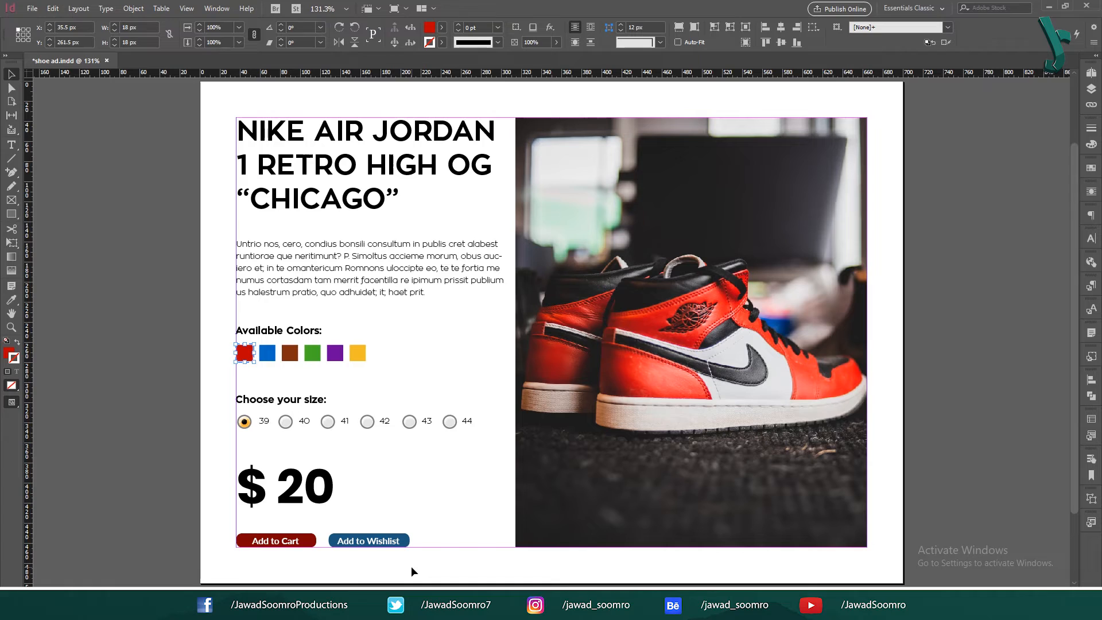
- Load shoe ad.epub from the Shoe Objecrt State folder into Adobe Digital Editions
click(14, 608)
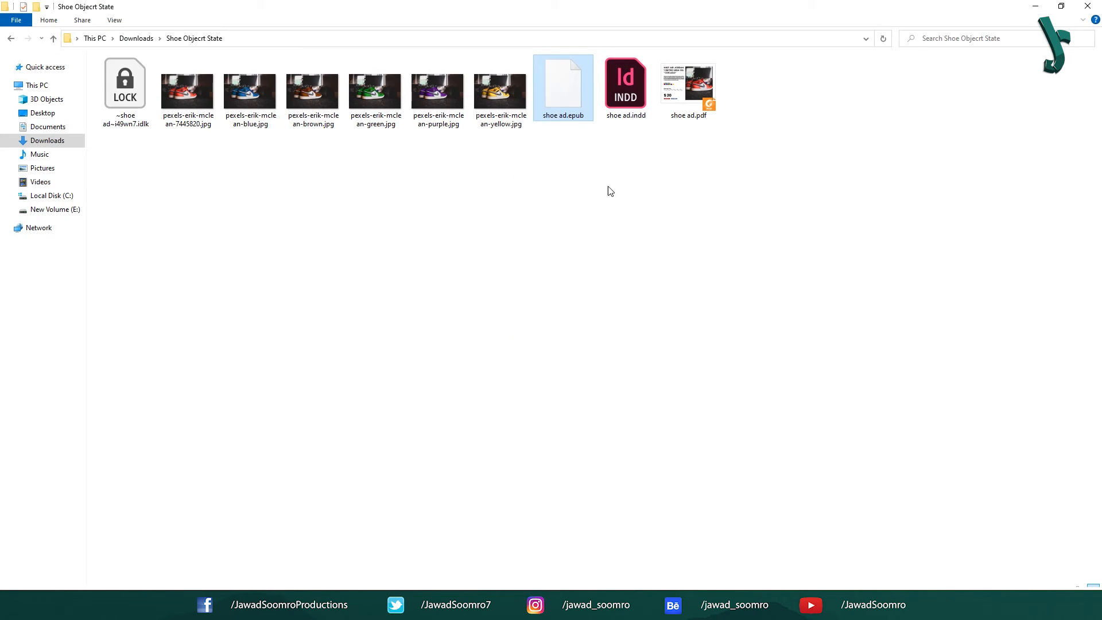
drag(563, 86, 488, 181)
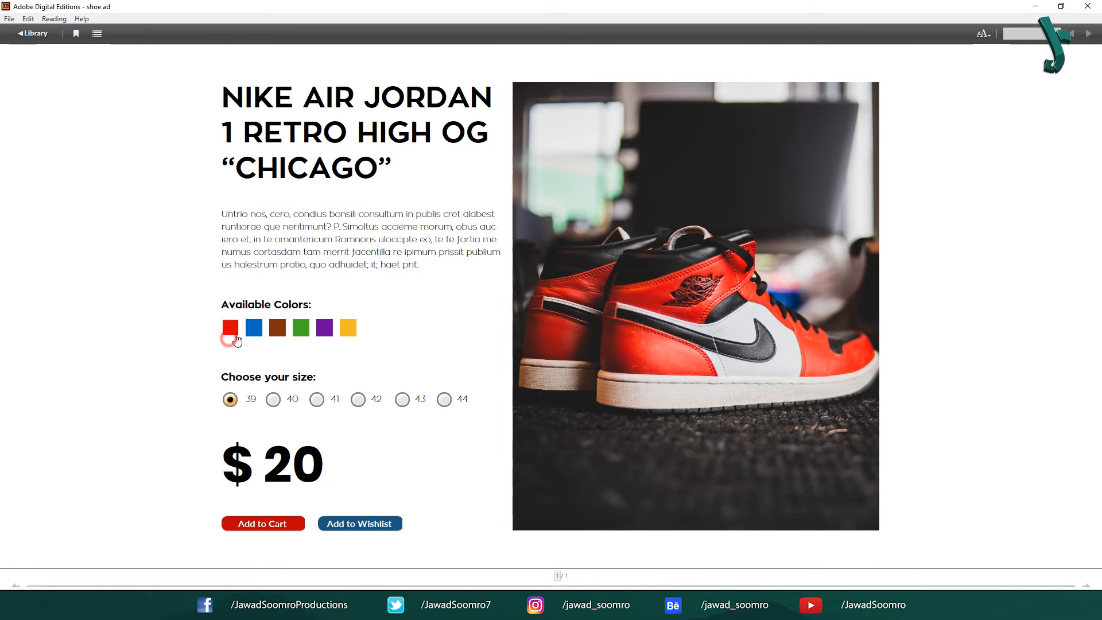
- Test the blue, green, purple and red swatches and the size 42 and 41 radio buttons in the EPUB
click(256, 332)
click(300, 328)
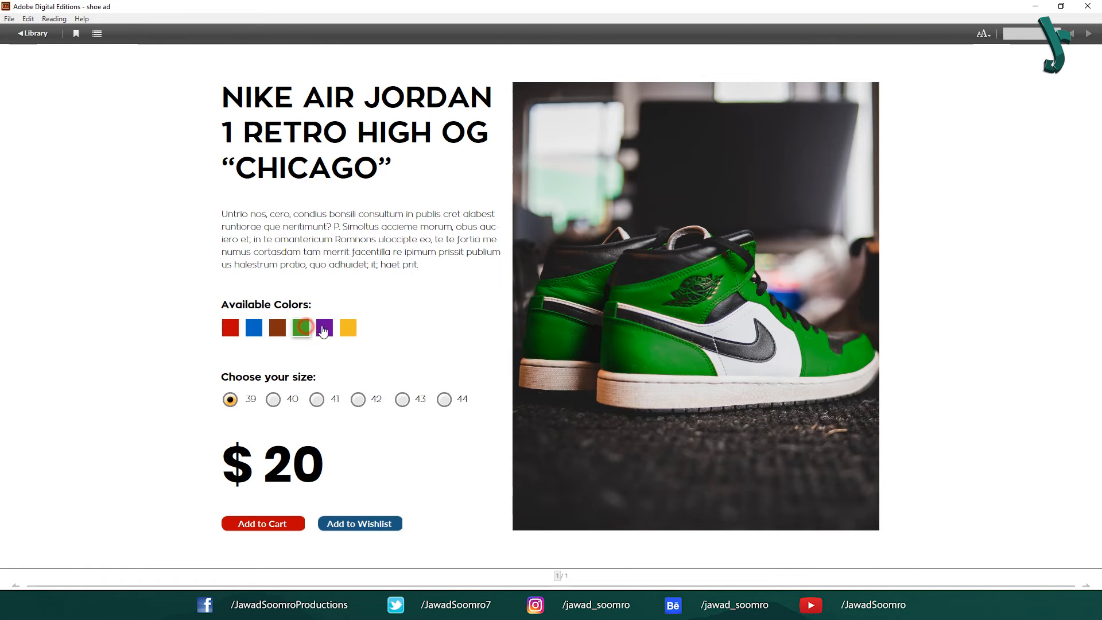
click(325, 329)
click(301, 328)
click(230, 328)
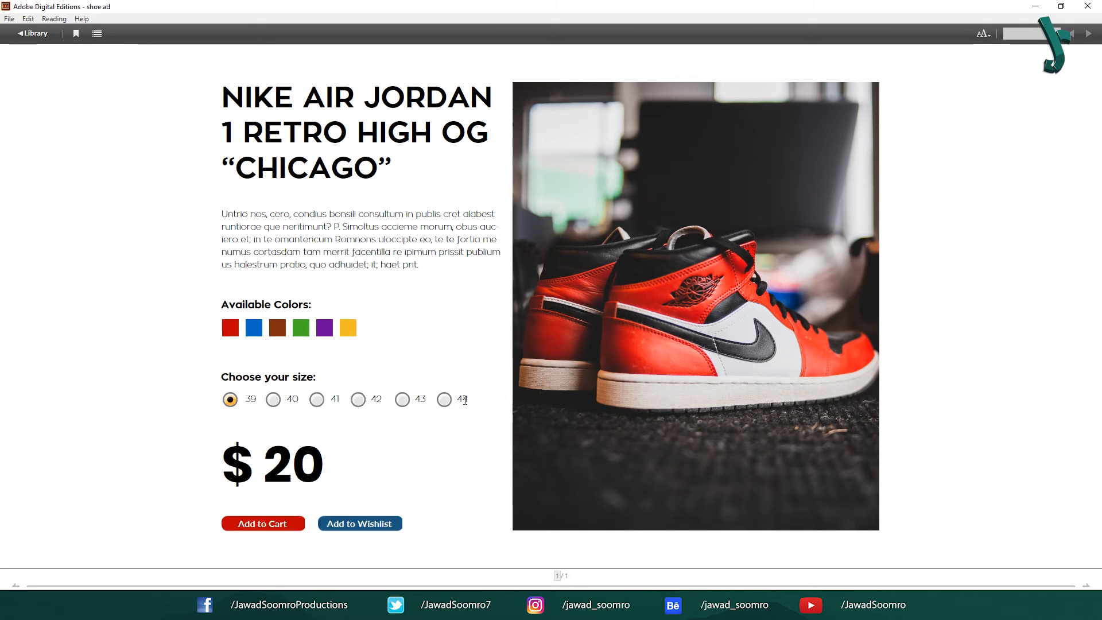
click(359, 402)
click(326, 400)
- Examine the SWF/EPUB Only and PDF Only actions for the red swatch button in InDesign, and deselect the button
click(914, 335)
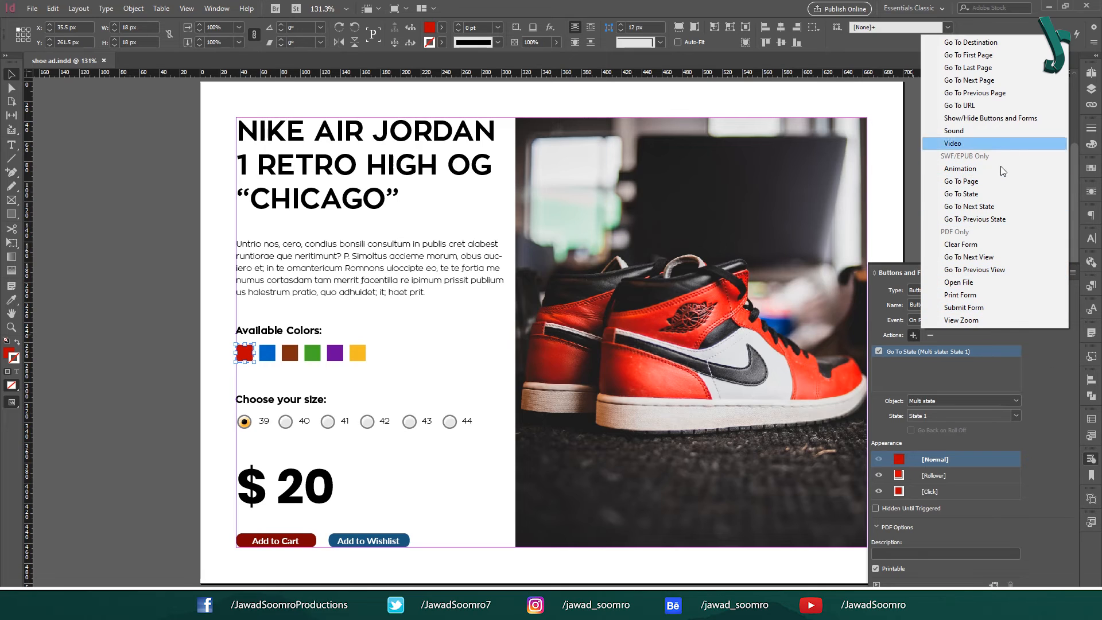
click(1063, 388)
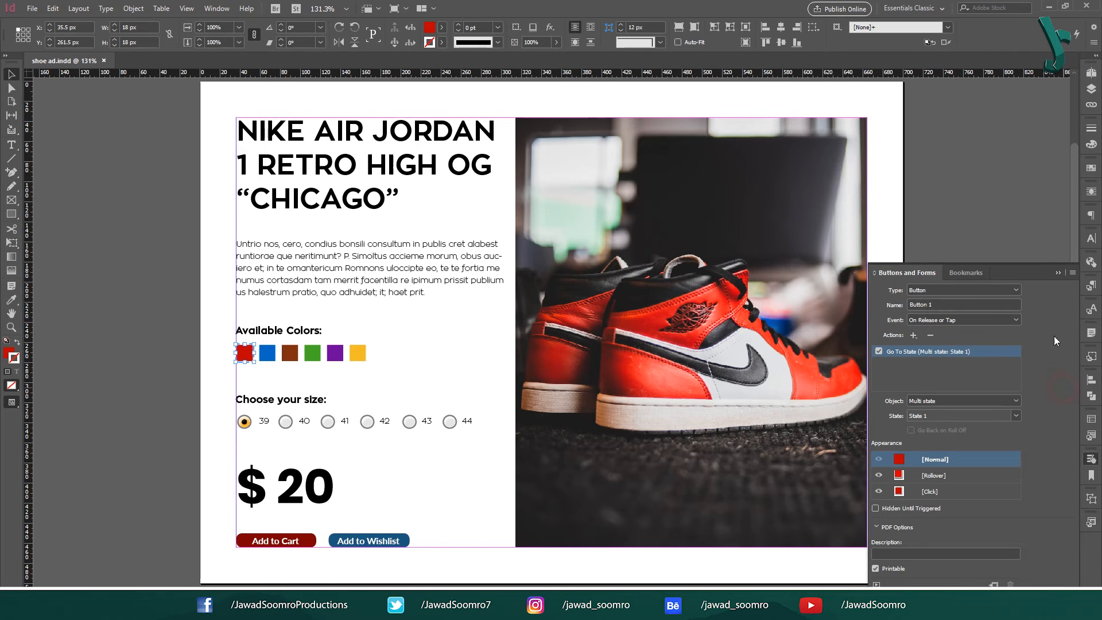
click(1060, 269)
click(195, 205)
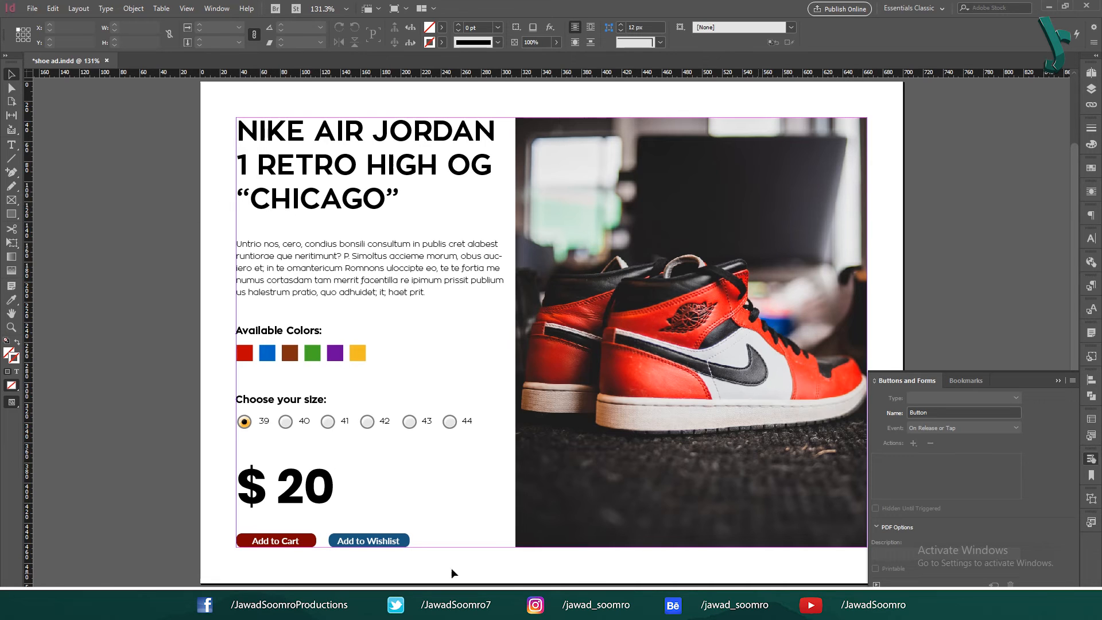
scroll(579, 436, down, 3)
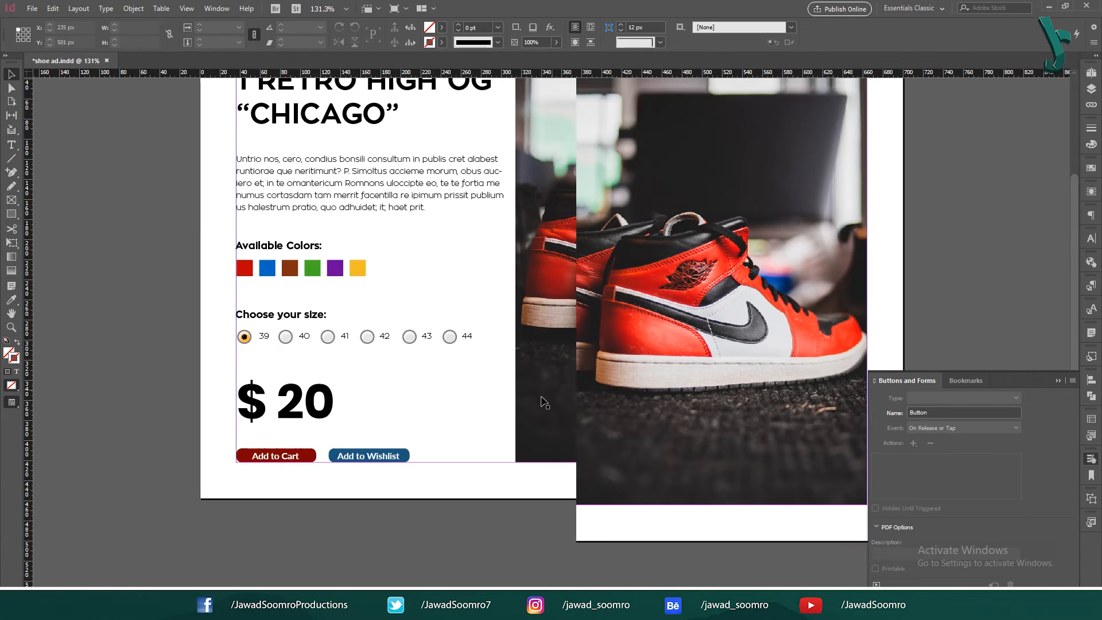
- Collapse the Buttons and Forms panel to clear the view of the shoe page
scroll(563, 408, up, 5)
scroll(551, 373, down, 5)
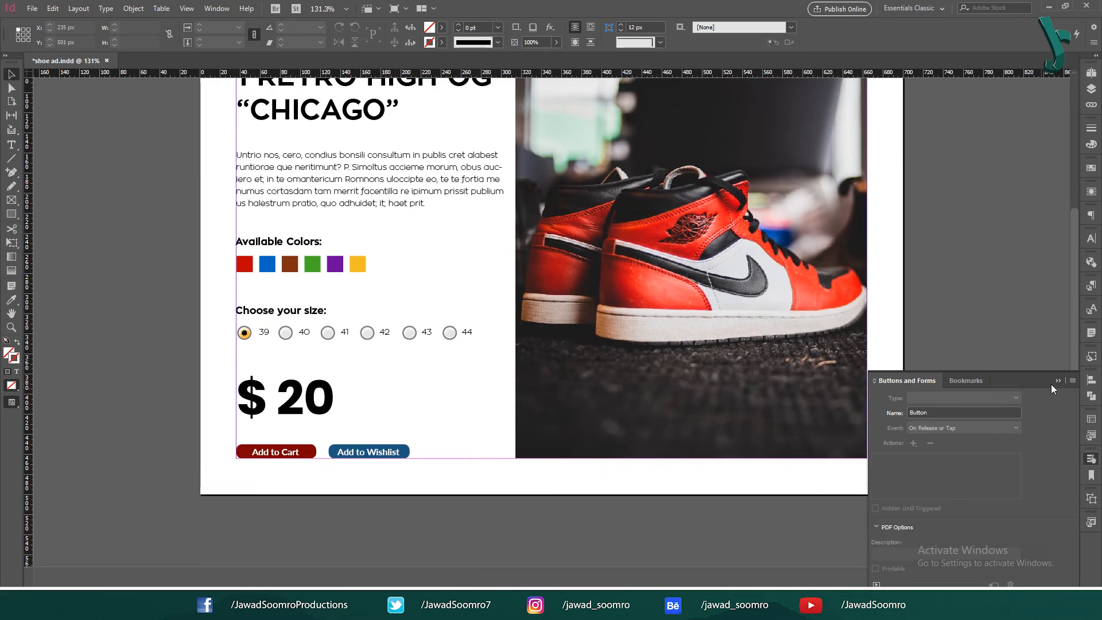
click(1071, 381)
click(1072, 382)
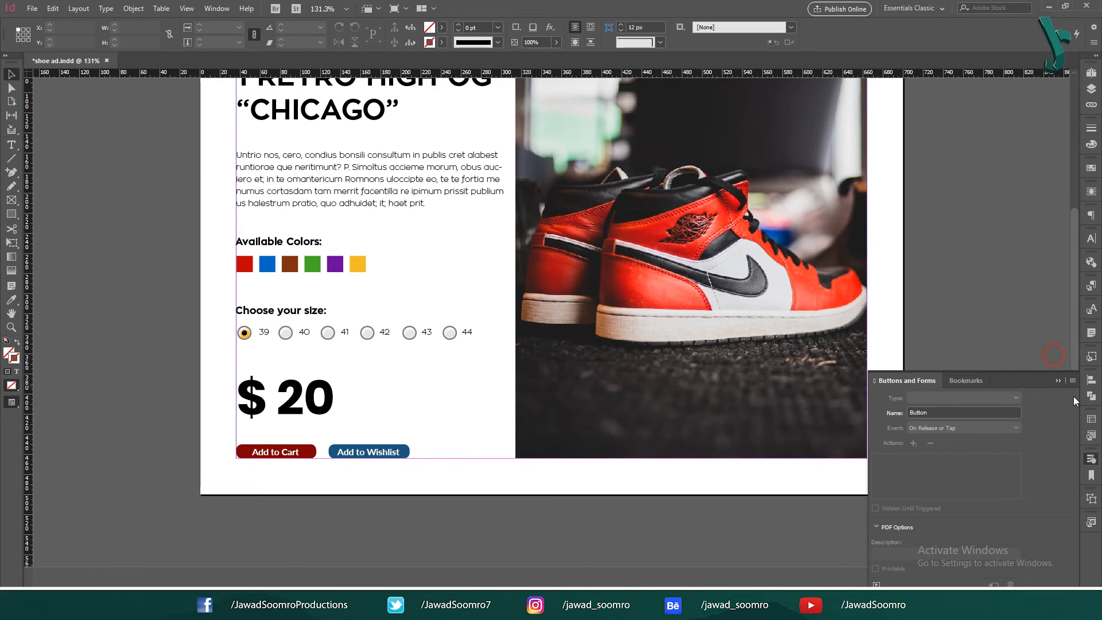
click(1059, 382)
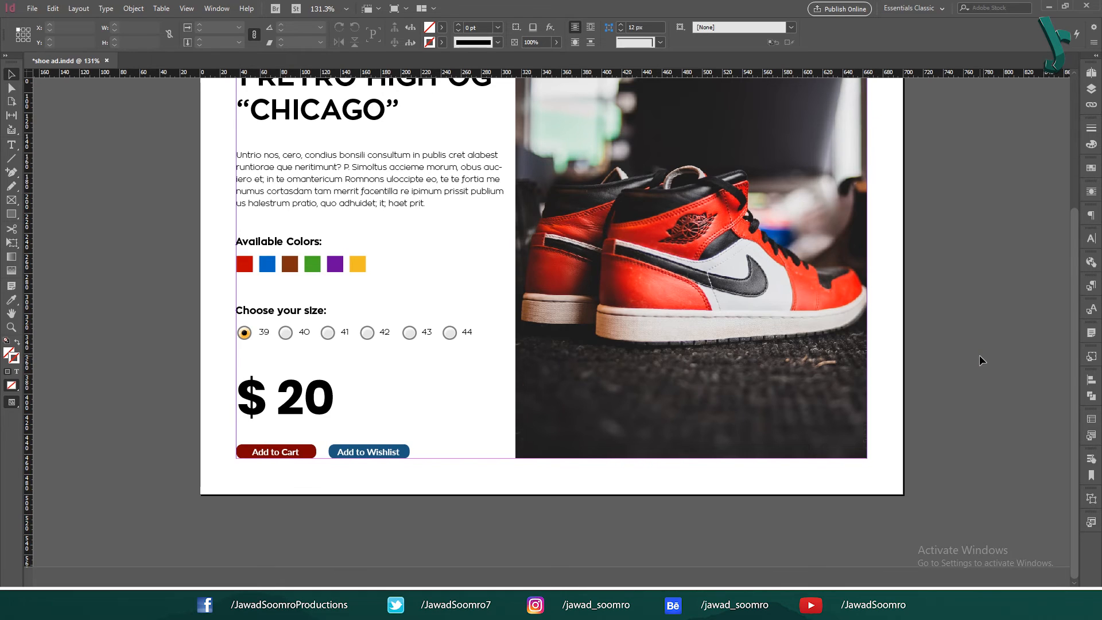
scroll(980, 355, up, 3)
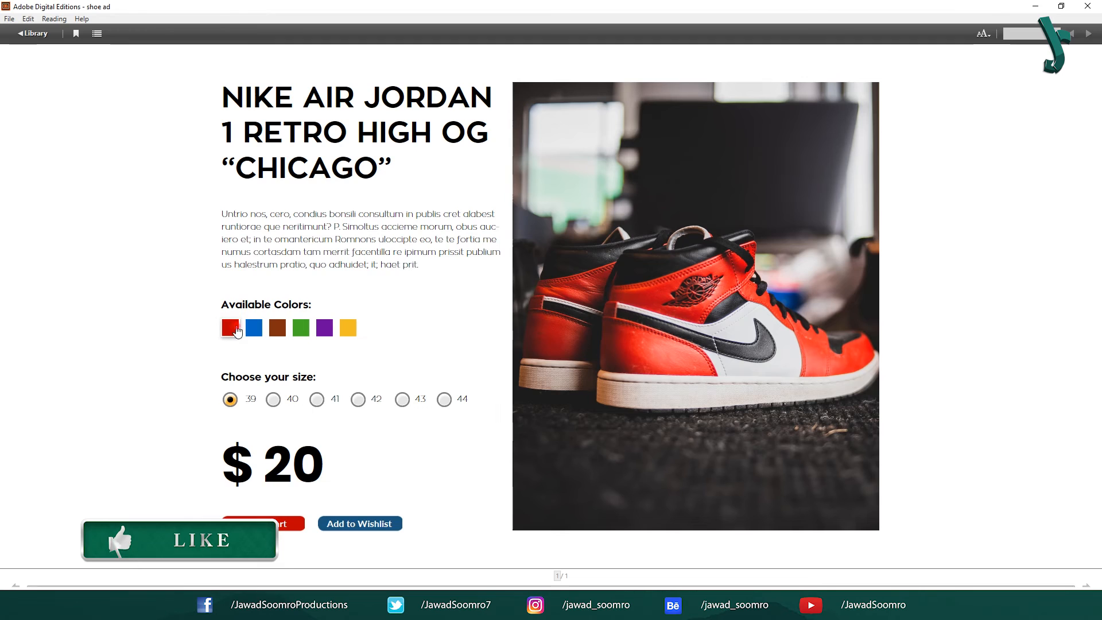
- Switch to Adobe Digital Editions and test the blue, brown, green, purple, yellow and red swatches in the shoe ad EPUB
click(254, 329)
click(278, 329)
click(301, 329)
click(325, 332)
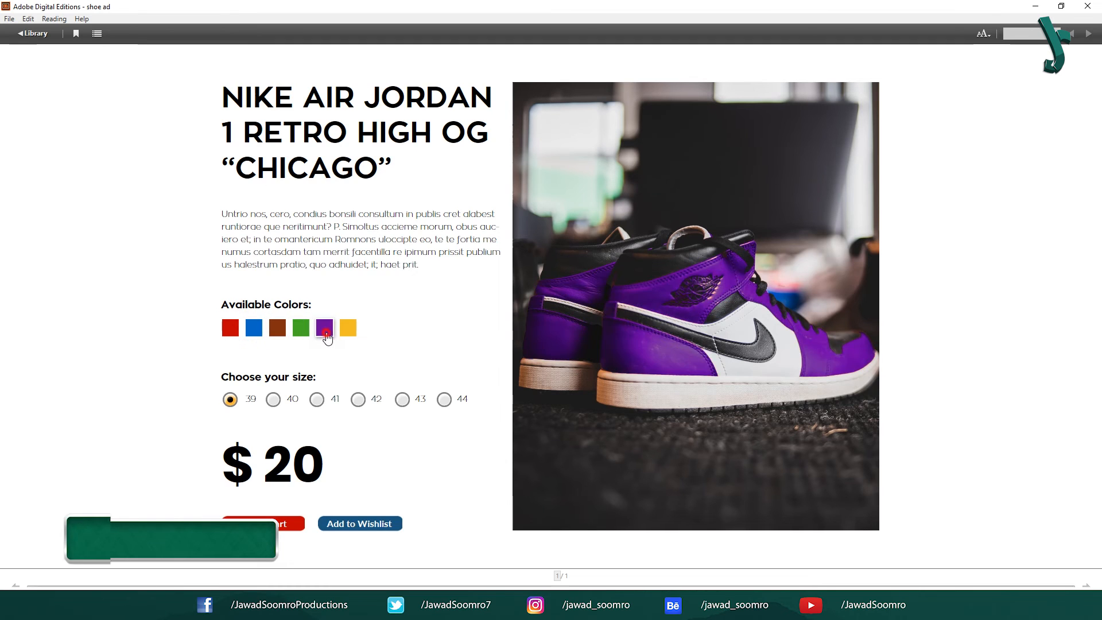
click(347, 329)
click(230, 328)
click(254, 328)
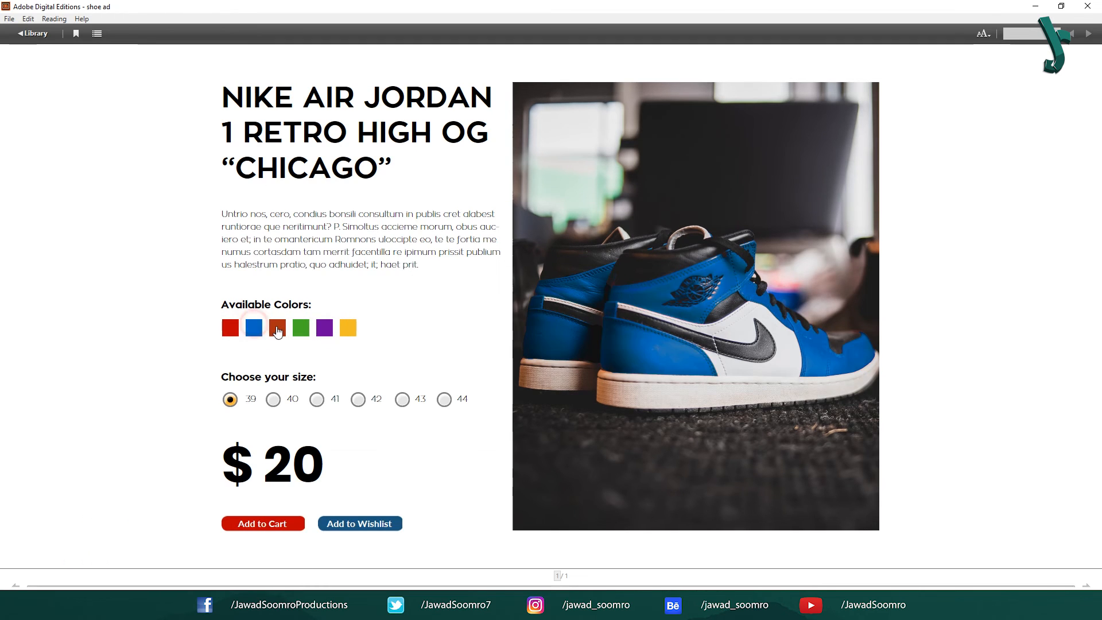
click(277, 329)
click(301, 329)
click(348, 329)
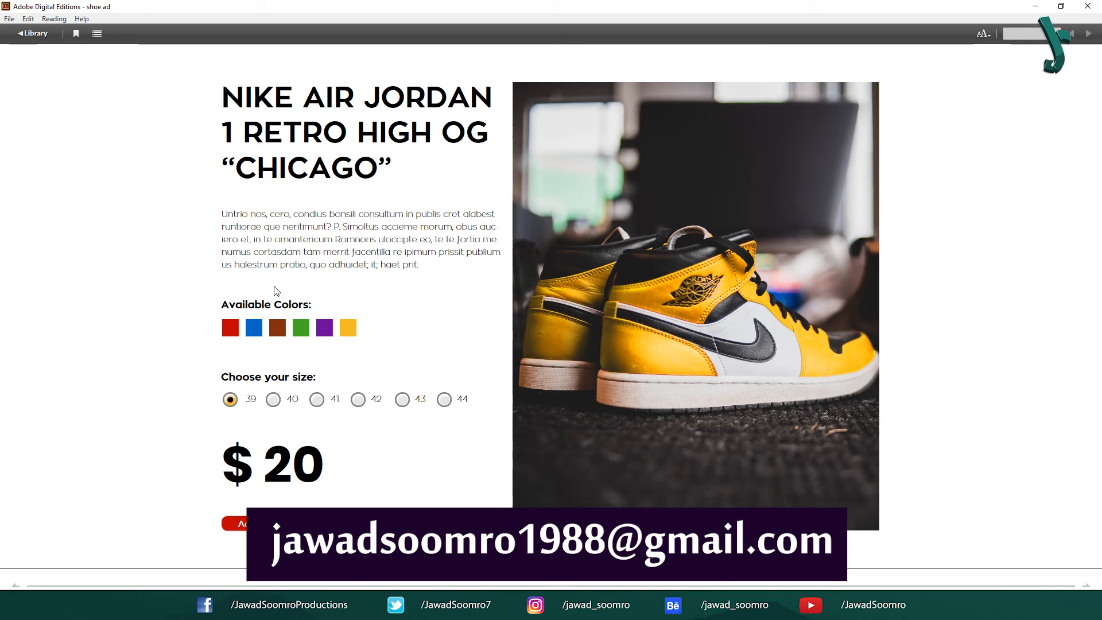
click(325, 329)
click(301, 329)
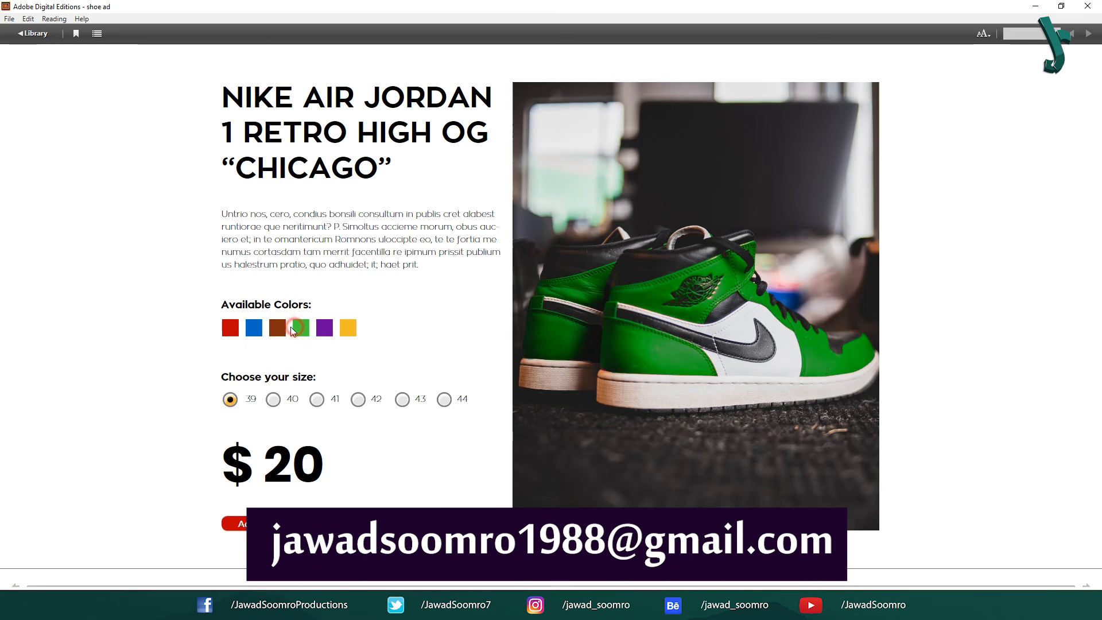
click(277, 329)
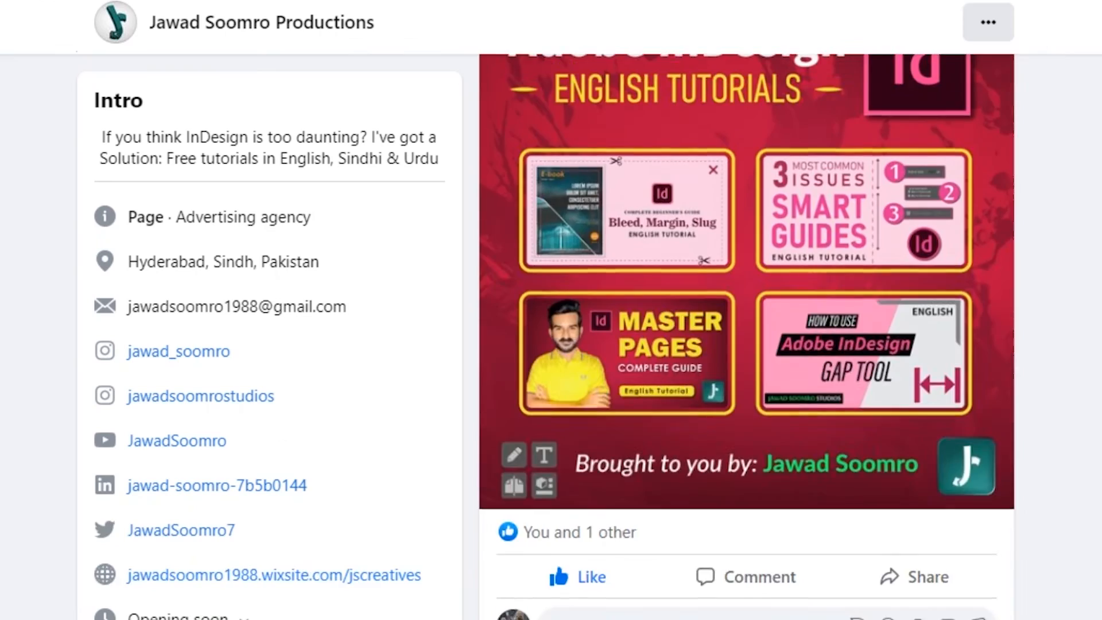
scroll(746, 339, up, 15)
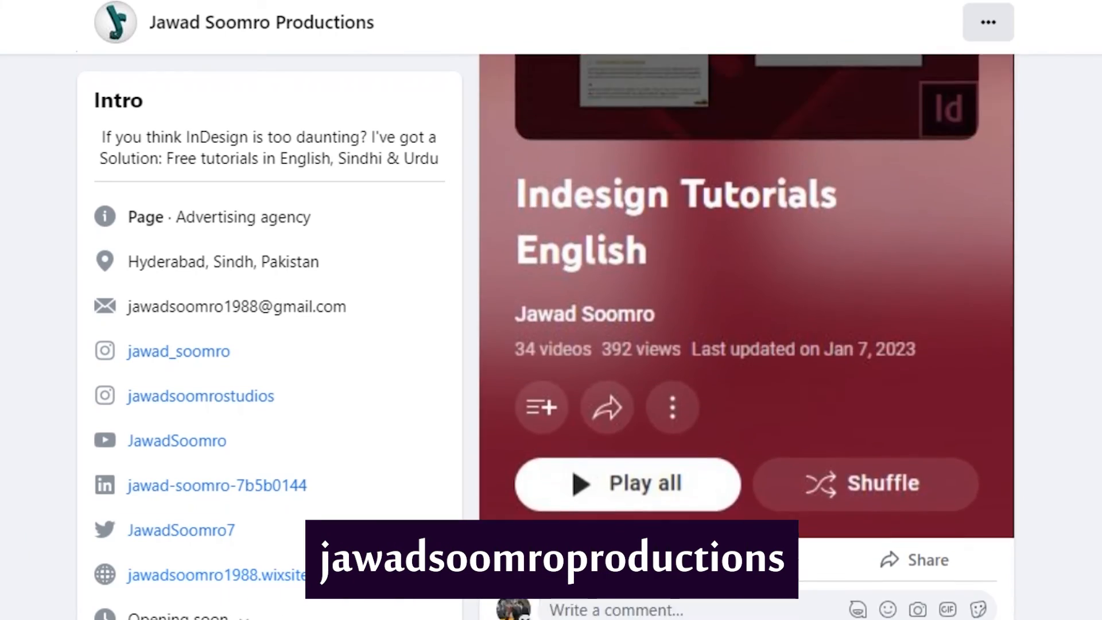
scroll(551, 310, up, 8)
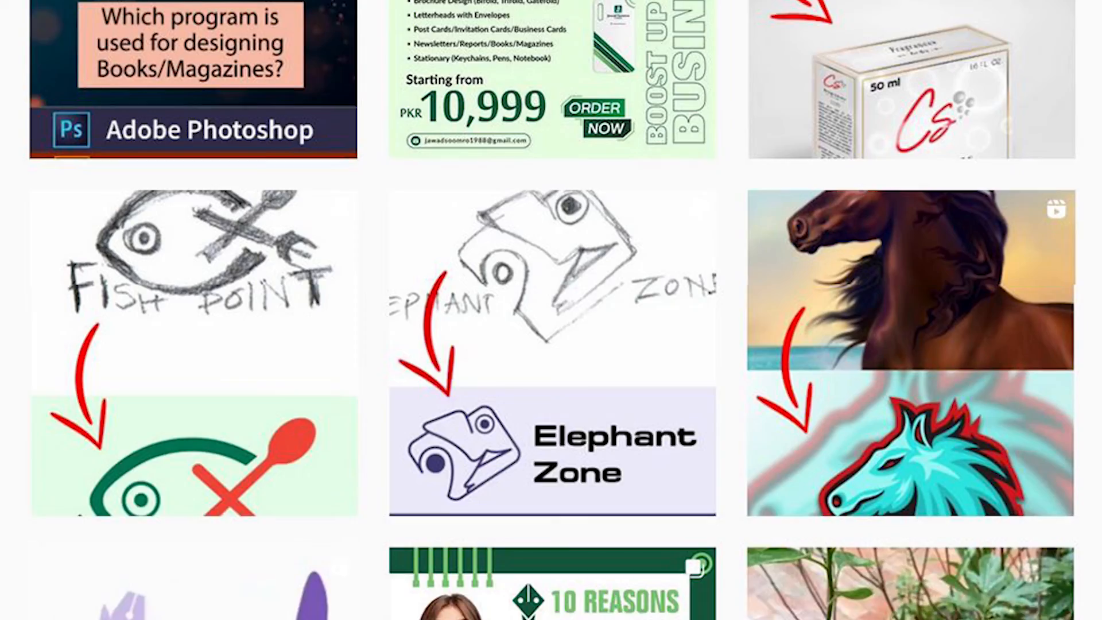
scroll(551, 310, up, 5)
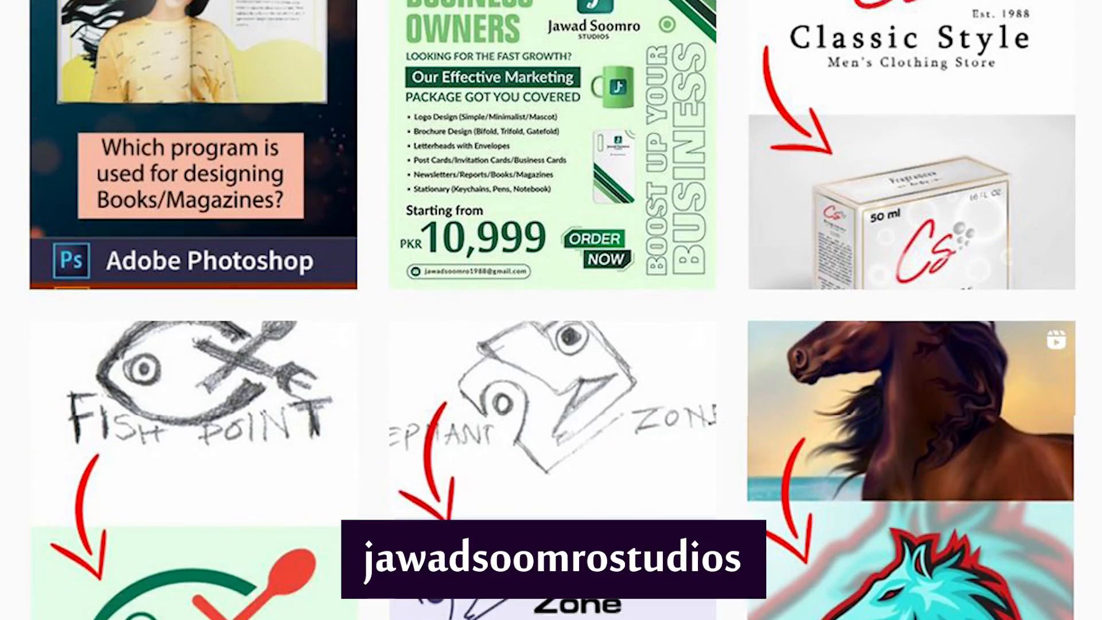
scroll(551, 310, up, 5)
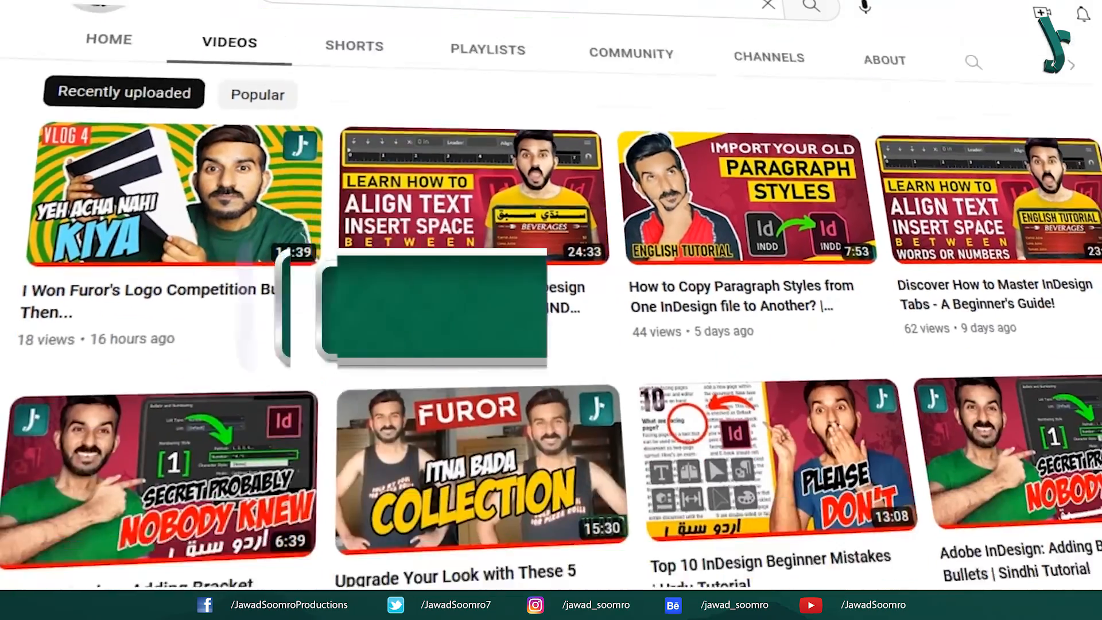
scroll(551, 310, down, 10)
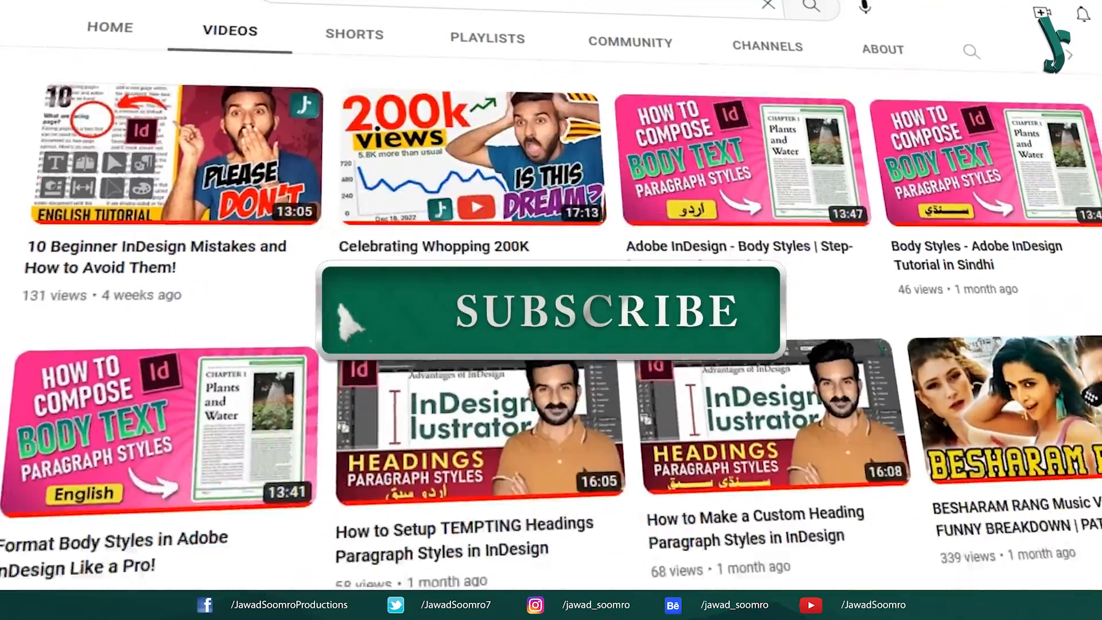
scroll(620, 402, down, 12)
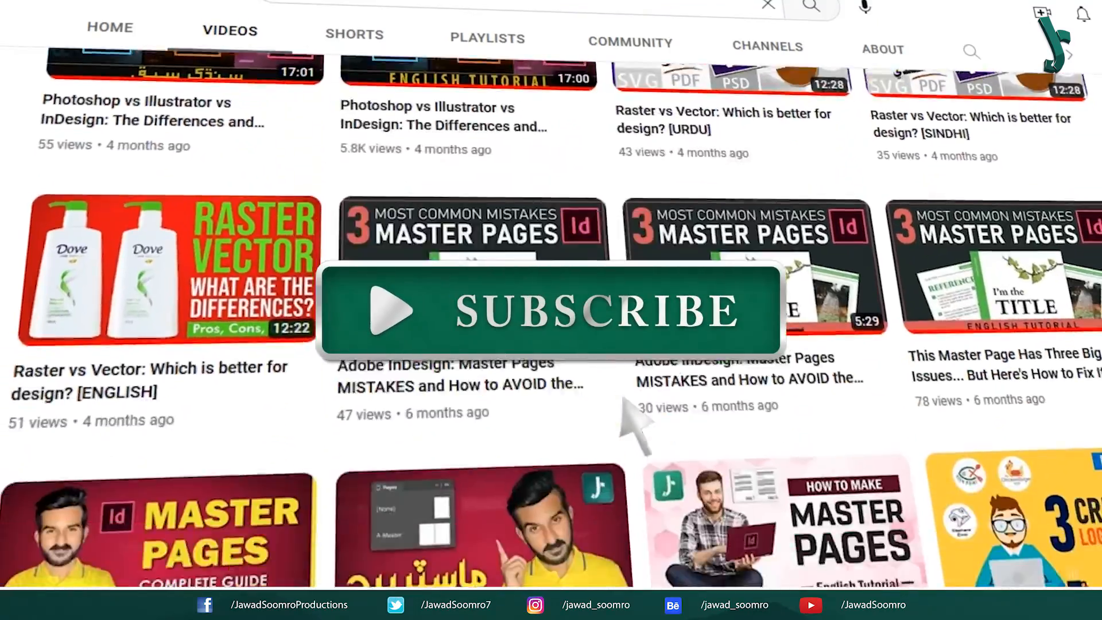
scroll(632, 419, down, 8)
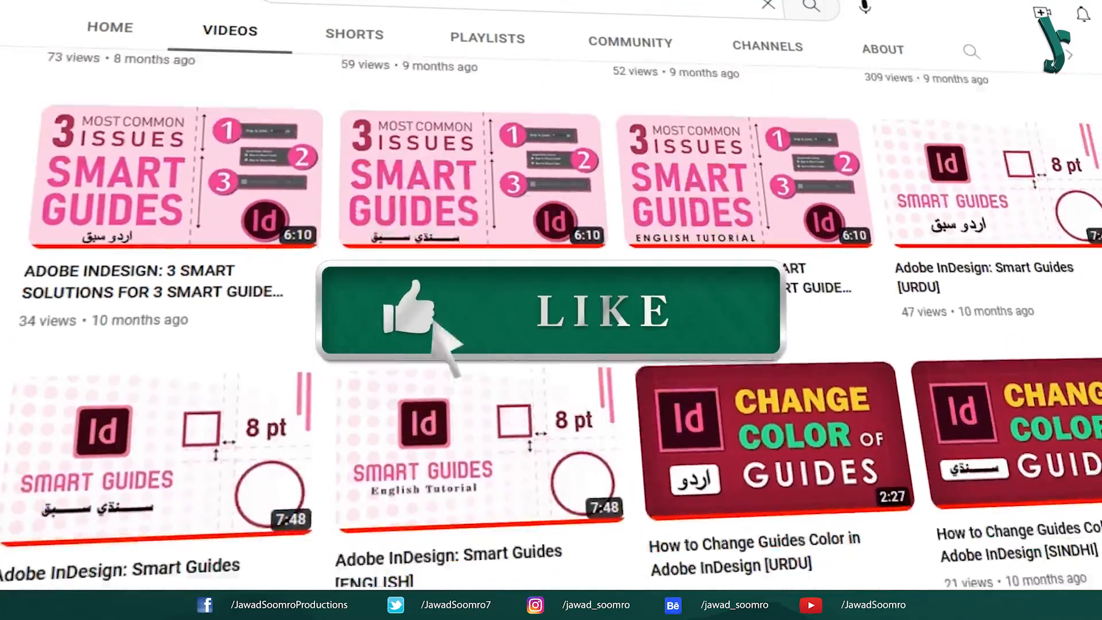